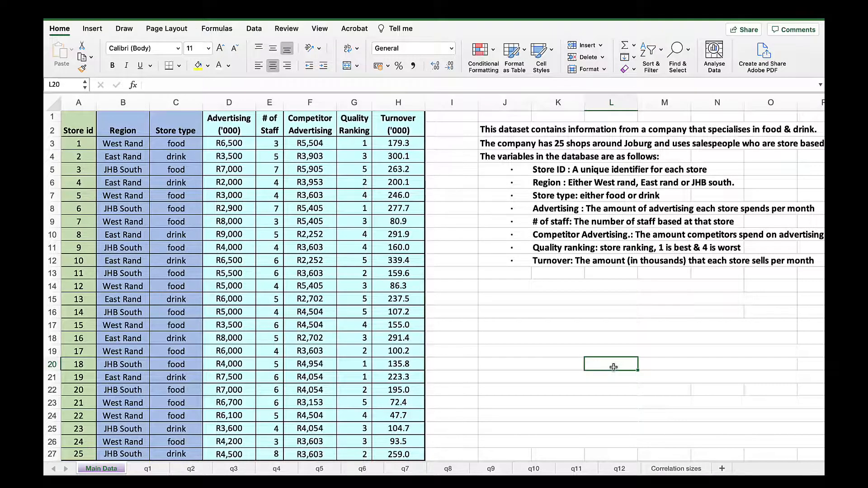
Step: Read the dataset description and the questions on the Main Data sheet, and switch to the q1 worksheet
scroll(614, 367, "right", 5)
scroll(634, 355, "up", 2)
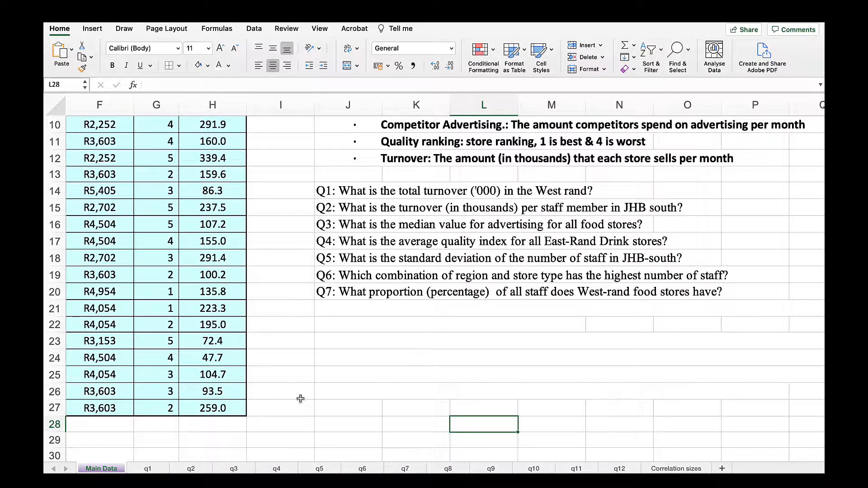
key("ctrl+Page_Down")
scroll(577, 383, "left", 3)
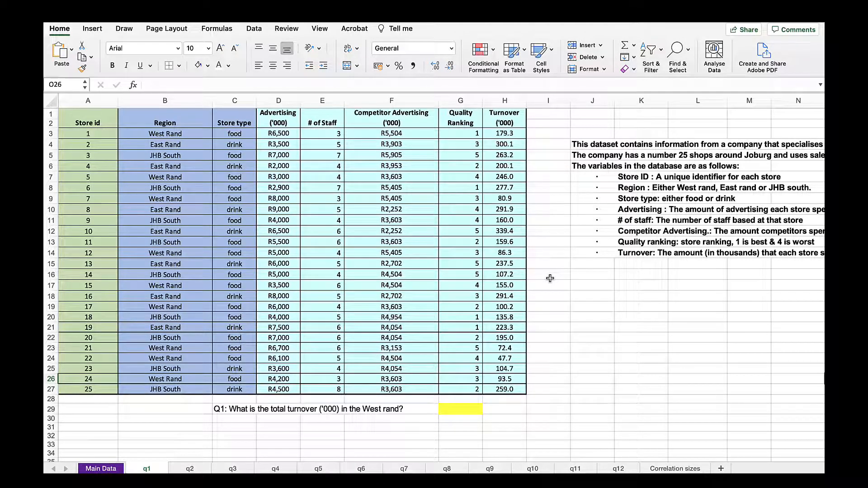
Step: Highlight the Turnover description in J14:K14 and the Region description in J8:K8 with yellow fill
left_click_drag(587, 252, 641, 249)
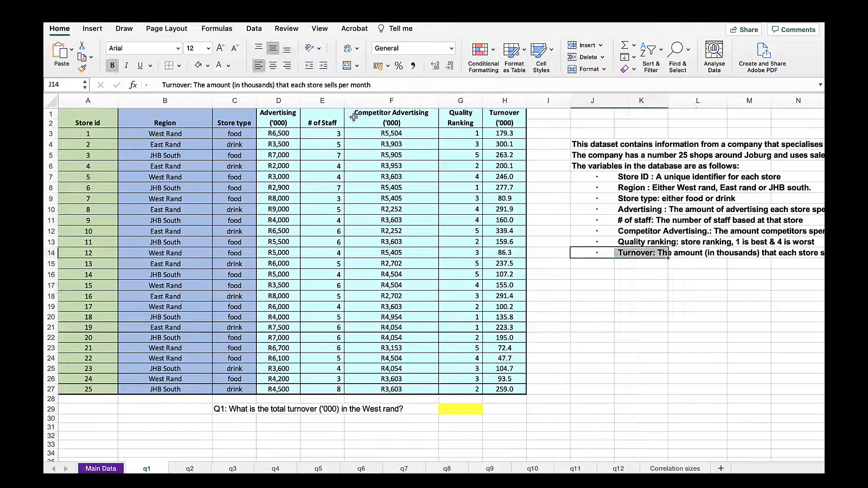
left_click(208, 66)
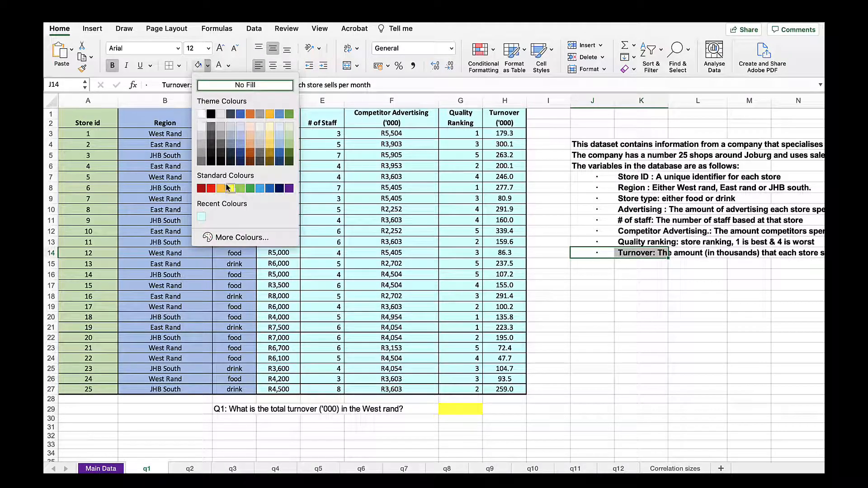
left_click(230, 188)
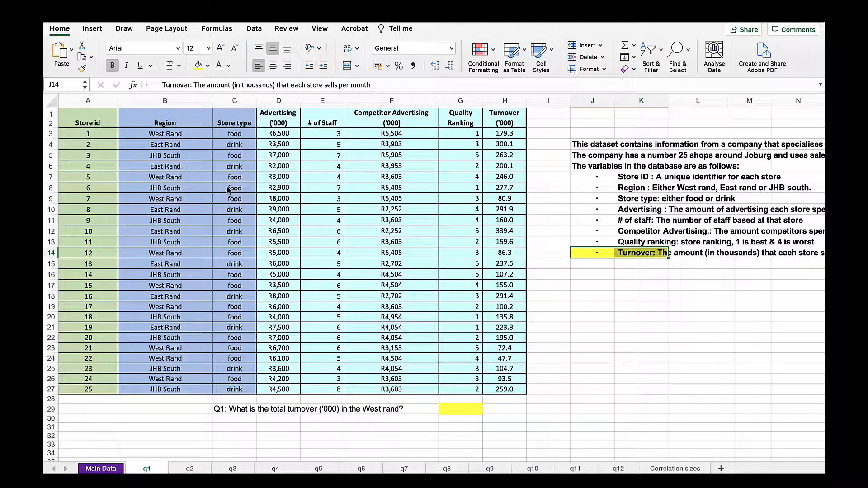
left_click(587, 443)
left_click_drag(591, 188, 642, 187)
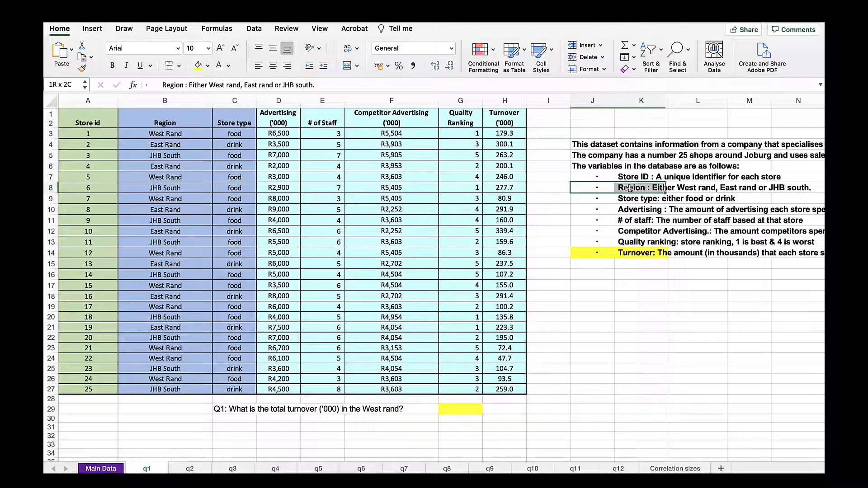
left_click(198, 66)
left_click(631, 390)
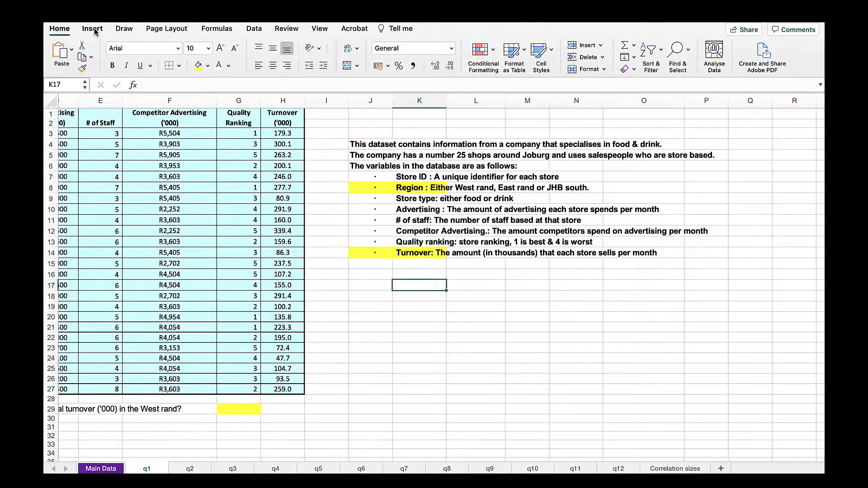
Step: Create a pivot table from the store data in A1:H27, placed on the existing q1 worksheet at K17
left_click(93, 28)
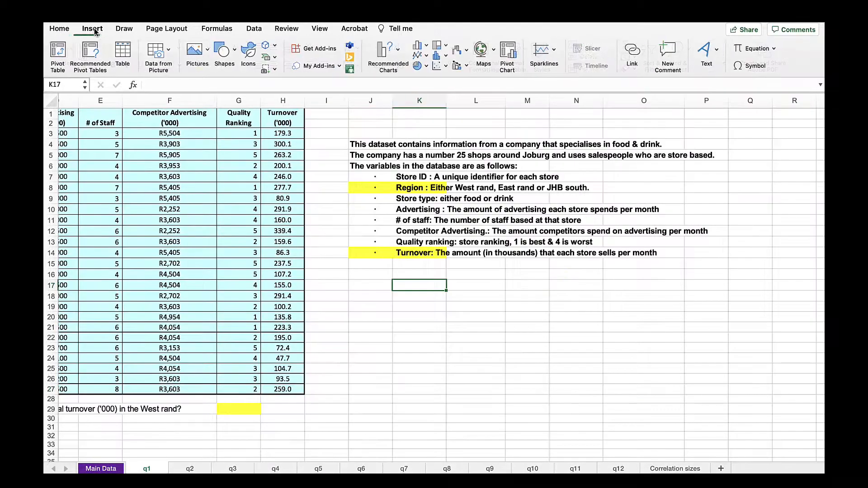
left_click(58, 56)
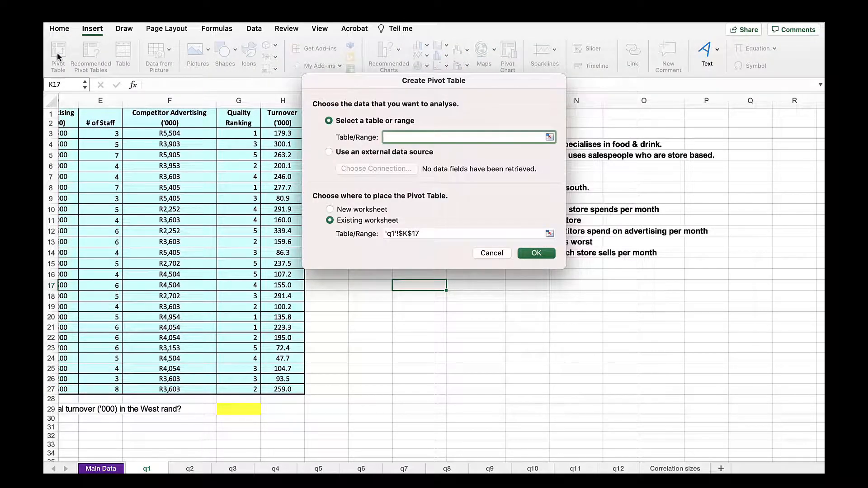
left_click(289, 389)
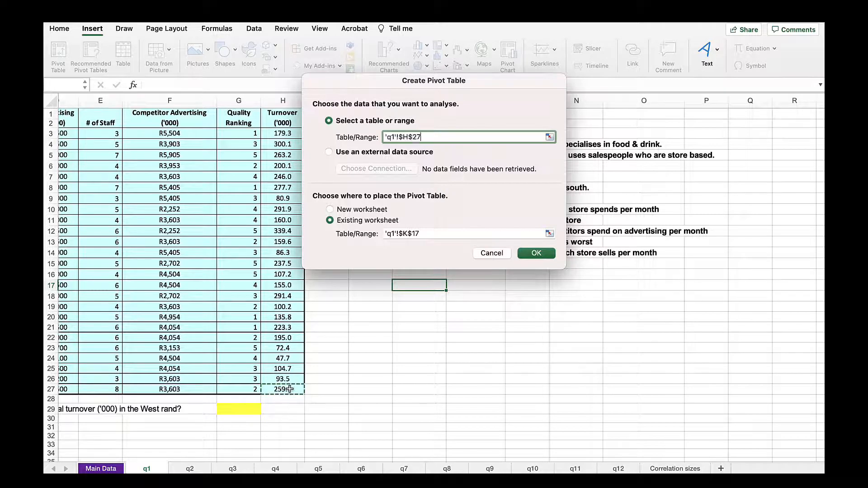
left_click_drag(289, 389, 97, 113)
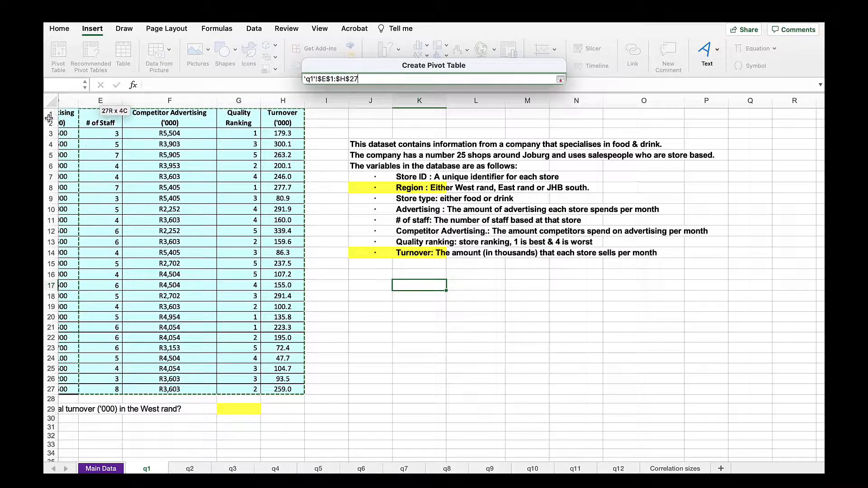
left_click_drag(49, 118, 47, 103)
scroll(171, 185, "left", 5)
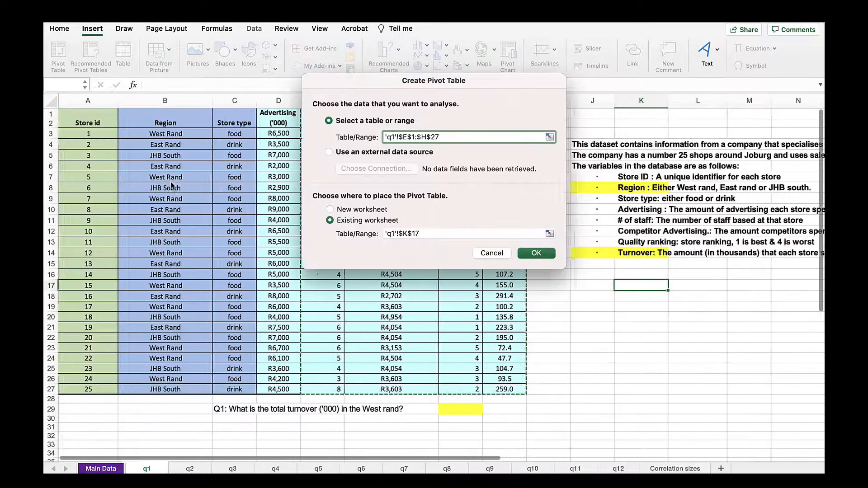
left_click(87, 115, "shift")
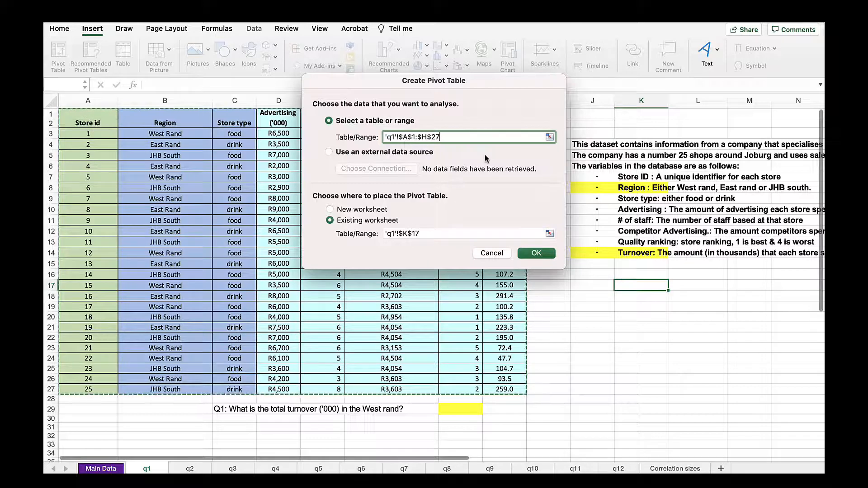
left_click(537, 255)
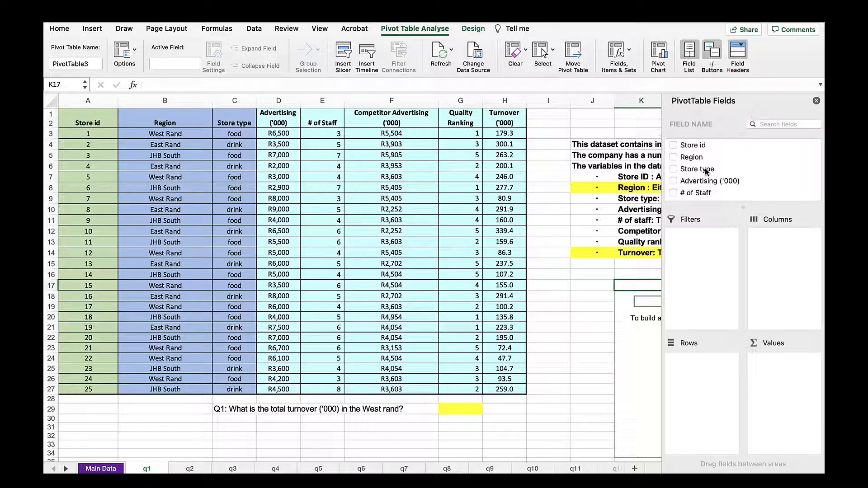
Step: Add Region to the pivot table's rows and Turnover ('000) to its values
left_click(673, 157)
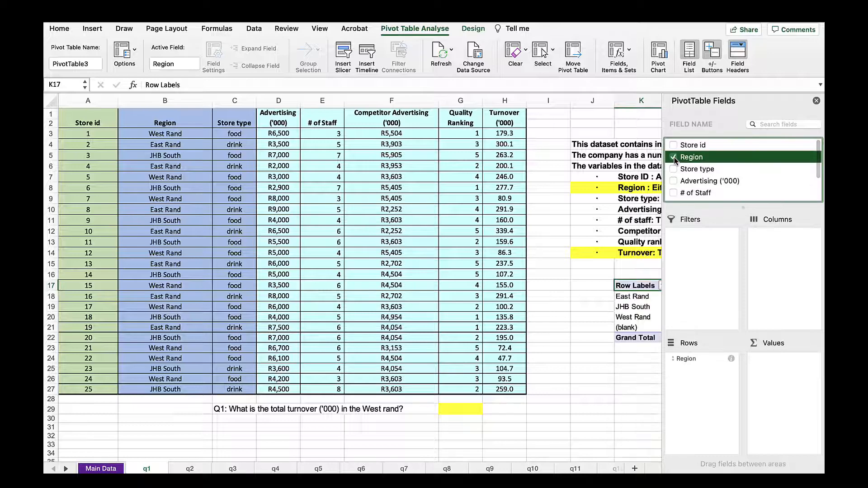
scroll(737, 175, "down", 3)
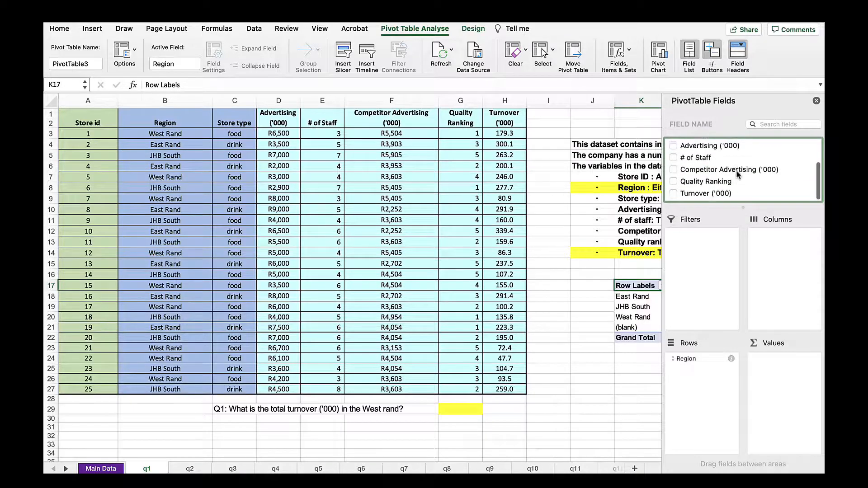
left_click(674, 193)
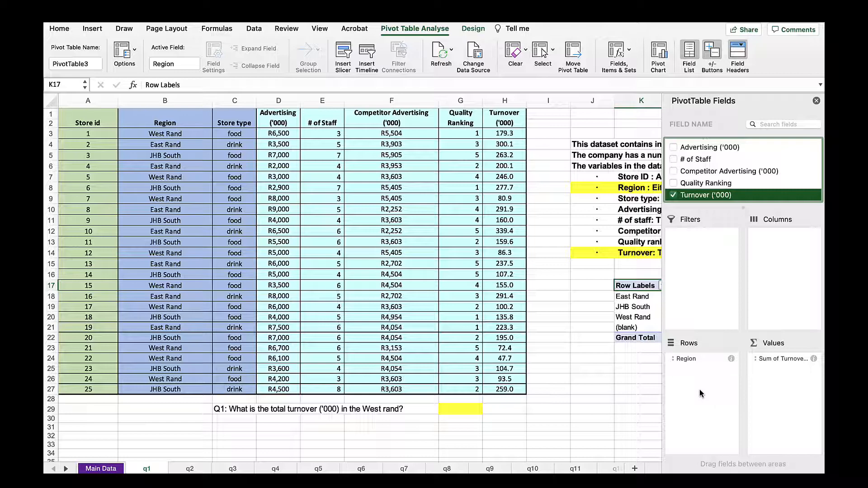
Step: Move the Region field from the pivot table's rows to its values and back to the rows
left_click_drag(686, 360, 795, 379)
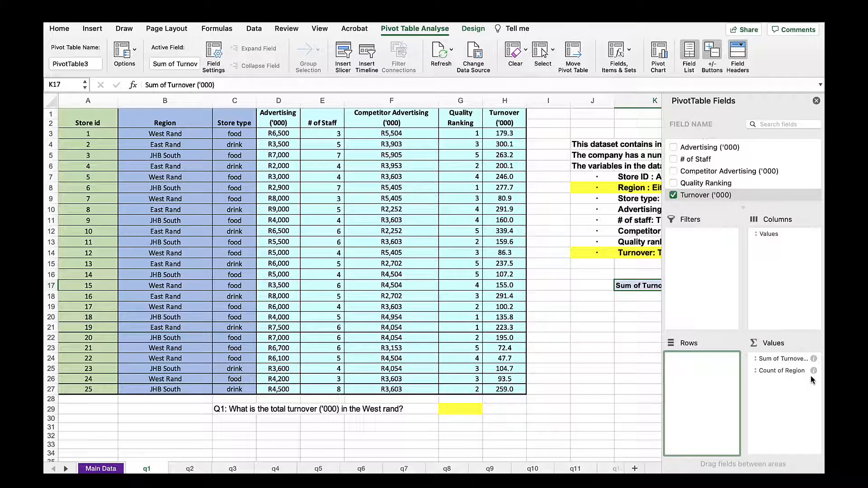
left_click(774, 371)
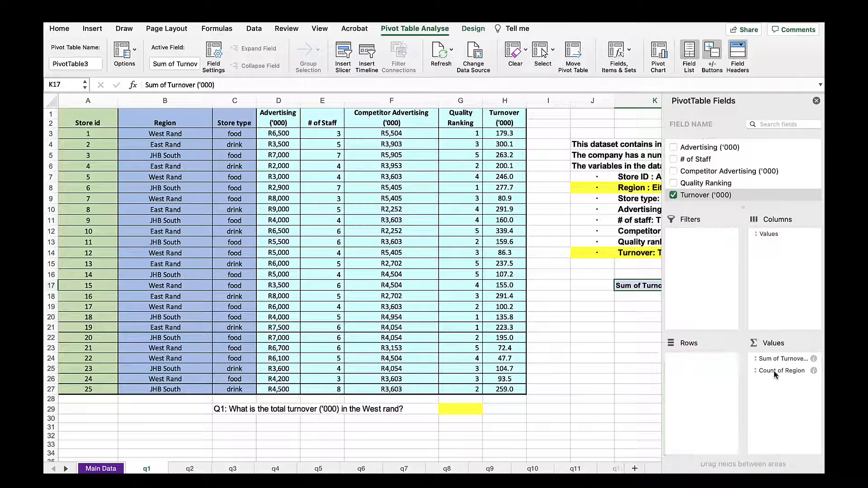
left_click_drag(775, 370, 693, 362)
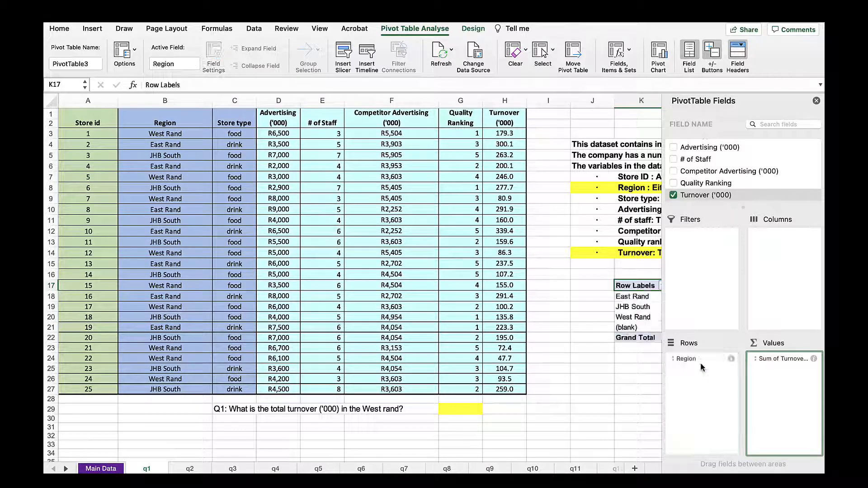
Step: Close the pivot table field list and set the font colour of the Q1 answer in G29 to black
left_click(817, 100)
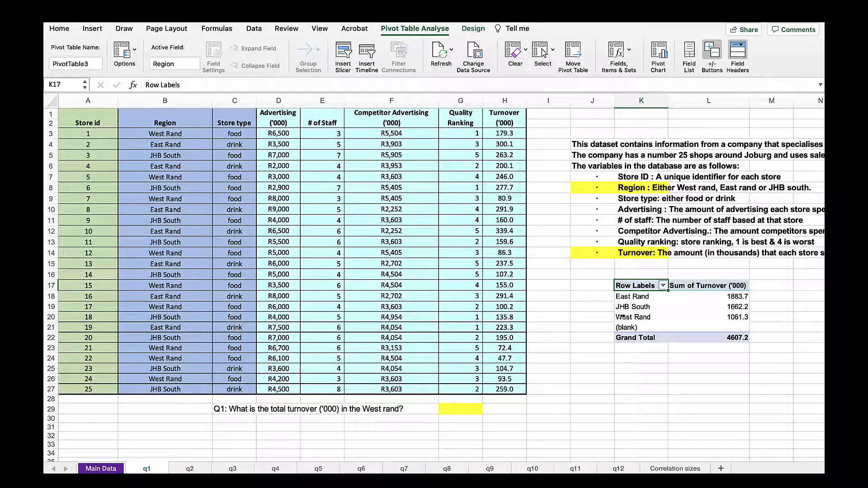
left_click(741, 317)
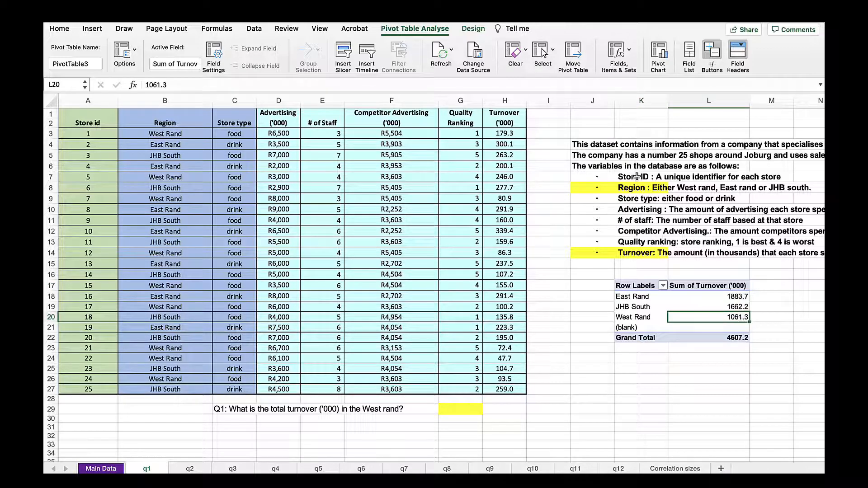
left_click(465, 410)
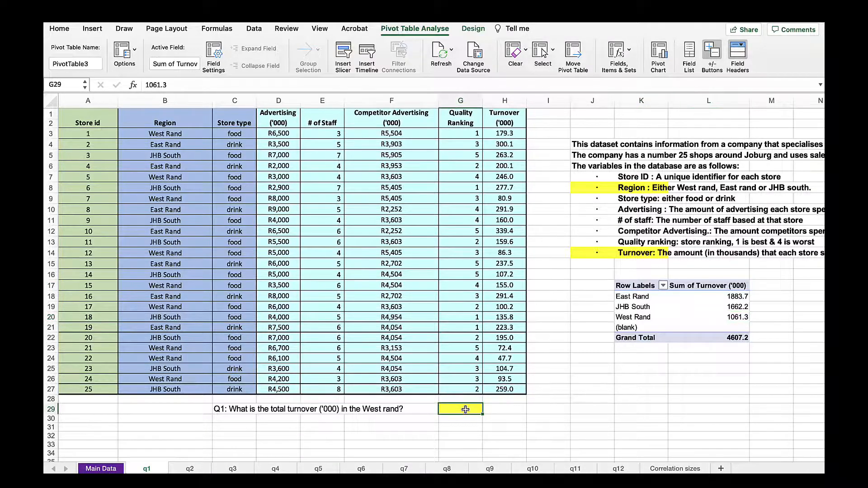
left_click(229, 66)
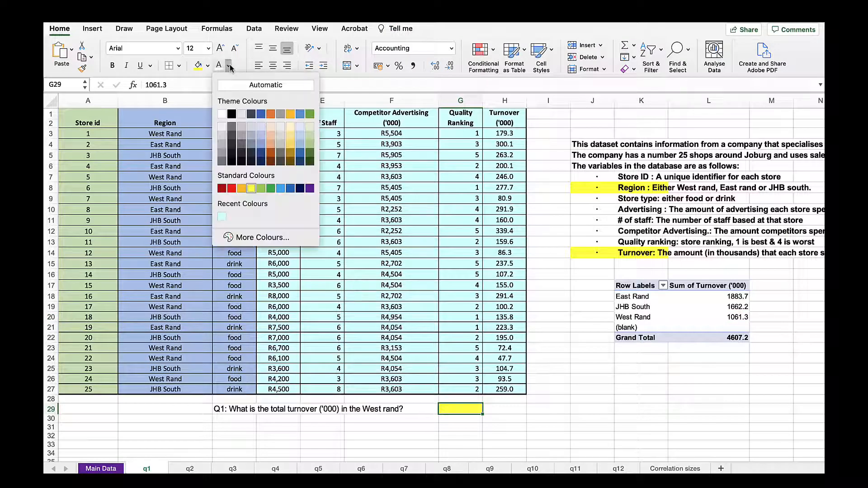
left_click(232, 113)
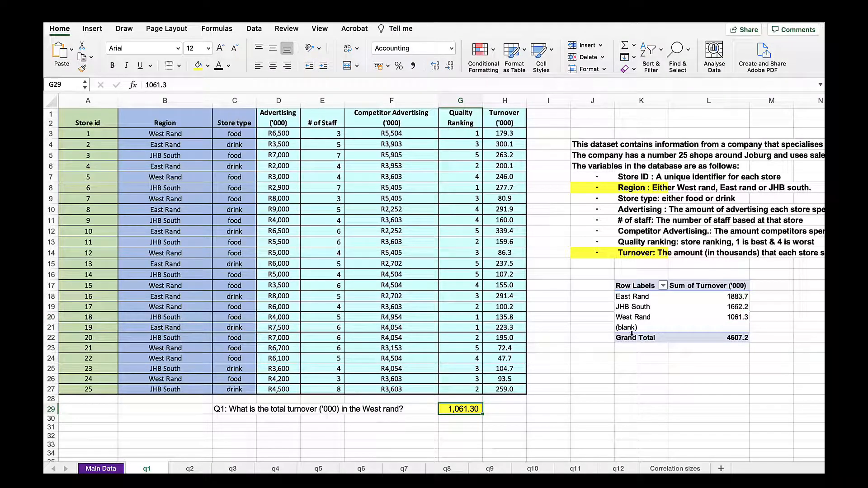
left_click(602, 371)
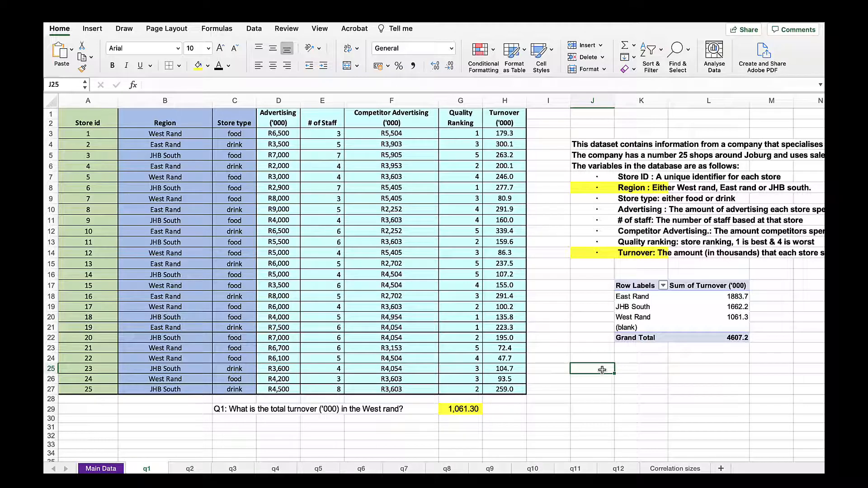
Step: Change the pivot table's Turnover ('000) field to be summarised by Average instead of Sum
left_click(684, 306)
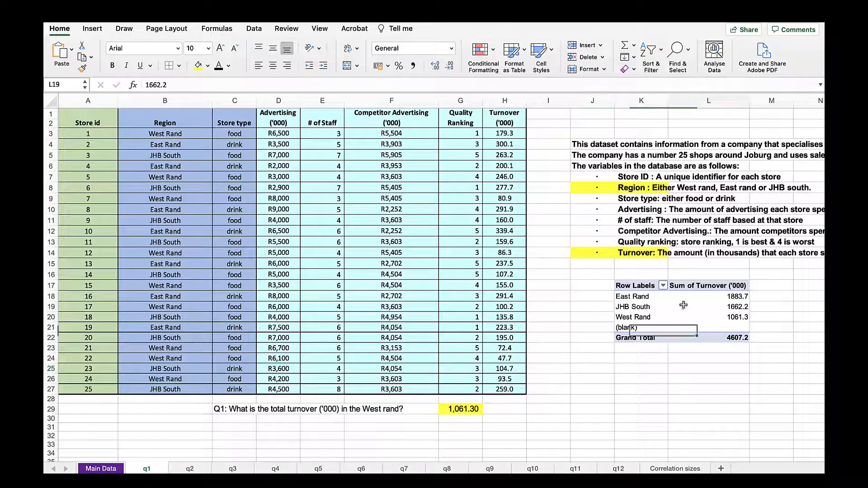
double_click(691, 290)
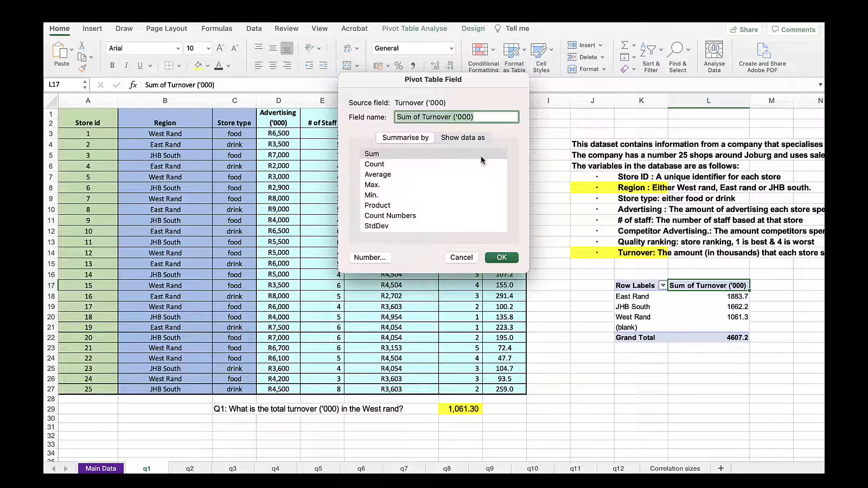
left_click(370, 176)
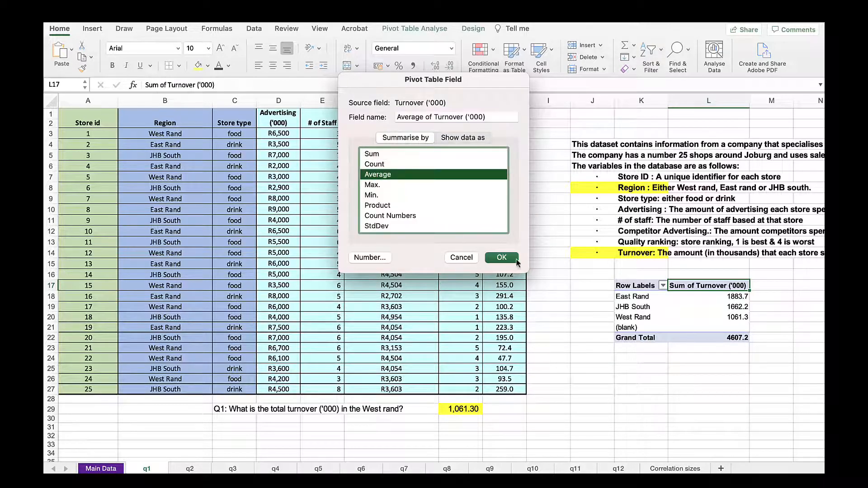
left_click(498, 257)
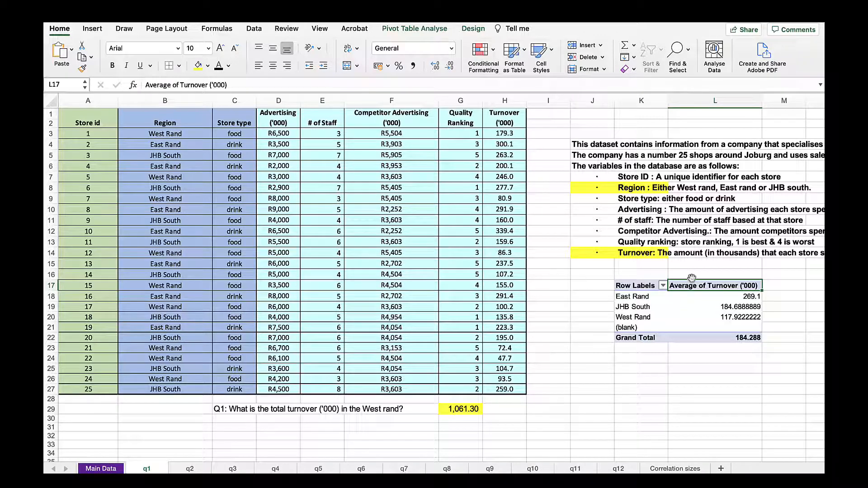
left_click(645, 308)
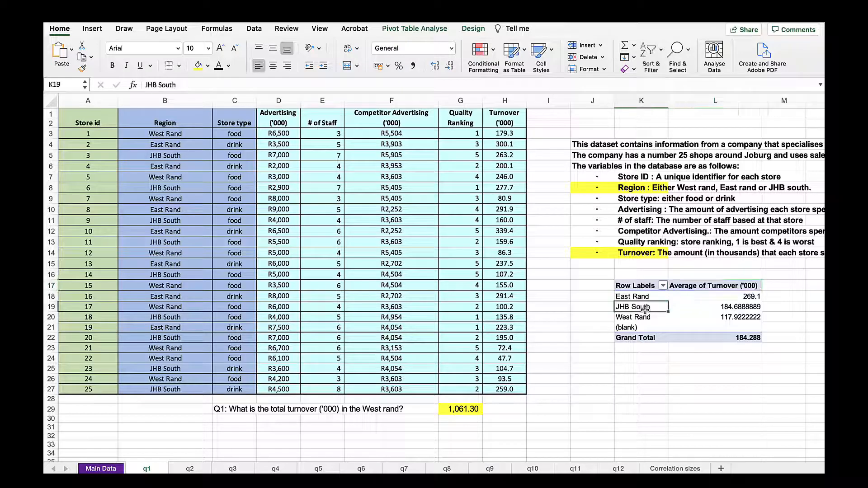
double_click(645, 308)
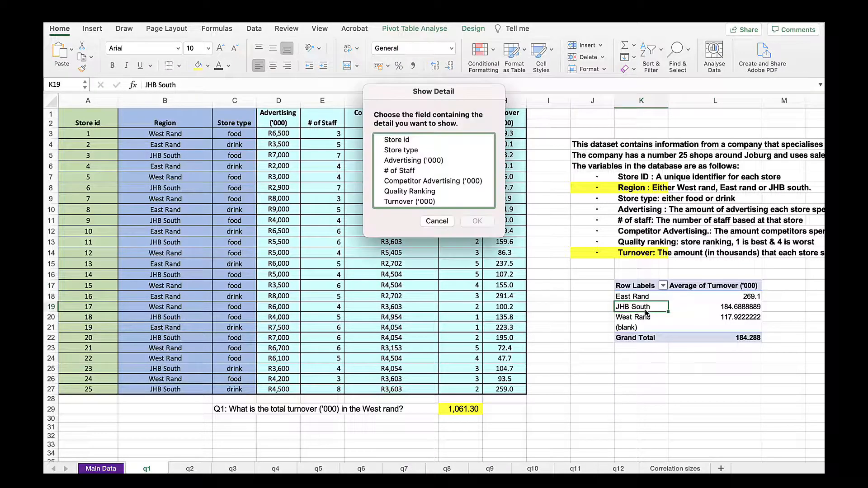
left_click(437, 222)
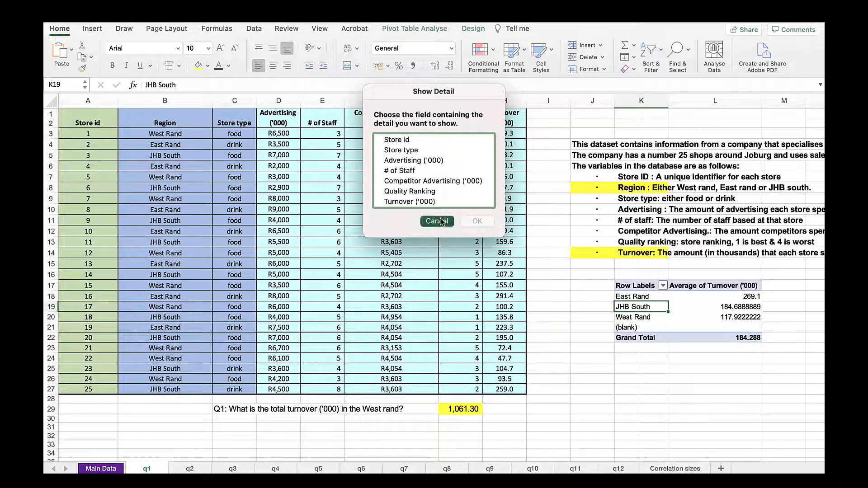
Step: Change the pivot table's Turnover ('000) field to be summarised by Sum
left_click(681, 286)
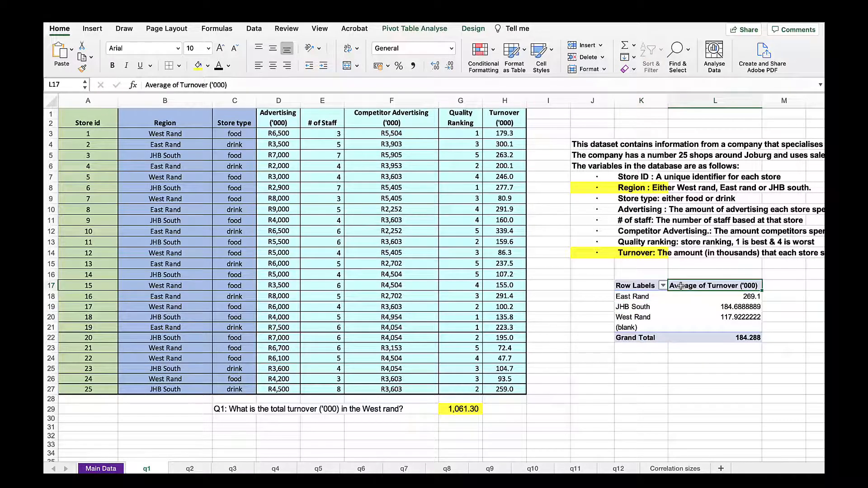
double_click(681, 285)
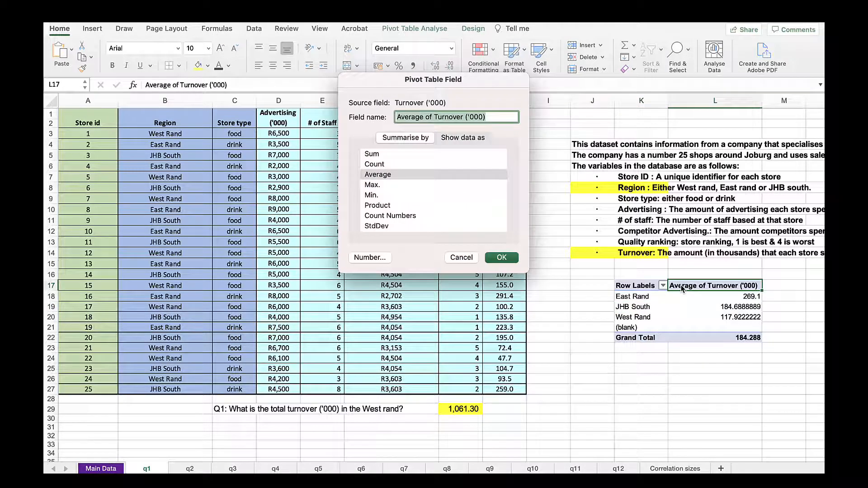
left_click(374, 156)
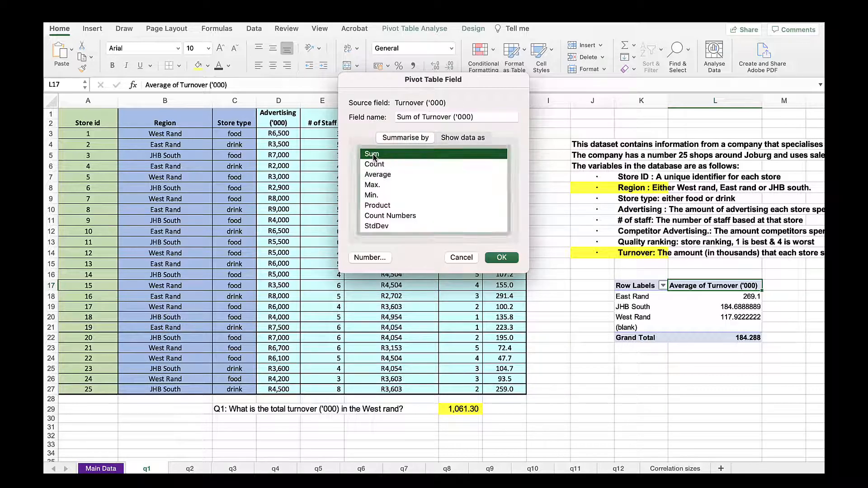
left_click(502, 258)
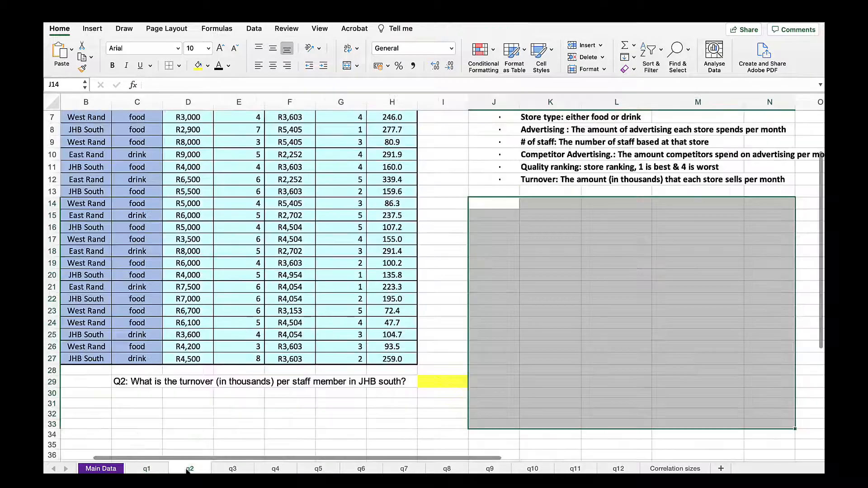
Step: Go to the q2 sheet and fill the Turnover description cells J12 and K12 with yellow
key("ctrl+Page_Down")
left_click(430, 405)
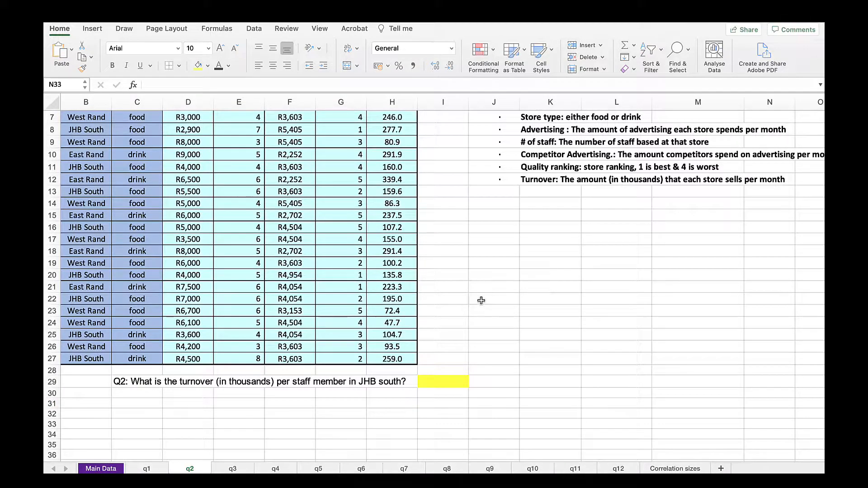
scroll(483, 304, "up", 2)
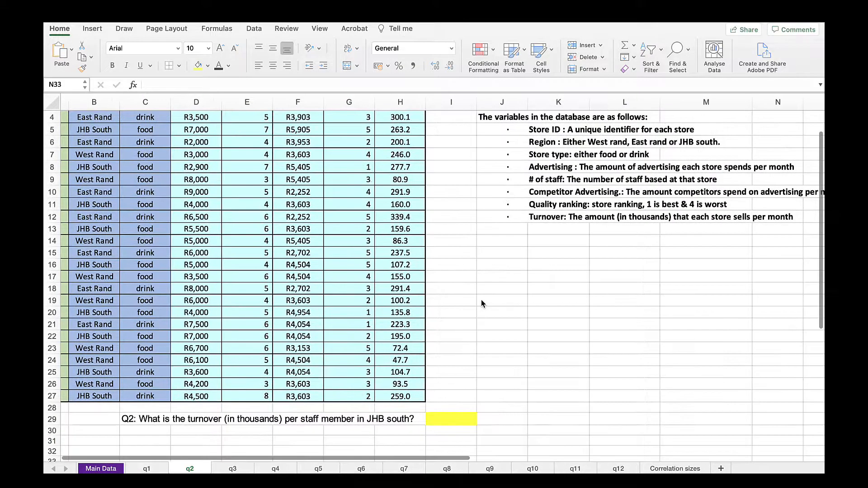
left_click(510, 219)
left_click(201, 64)
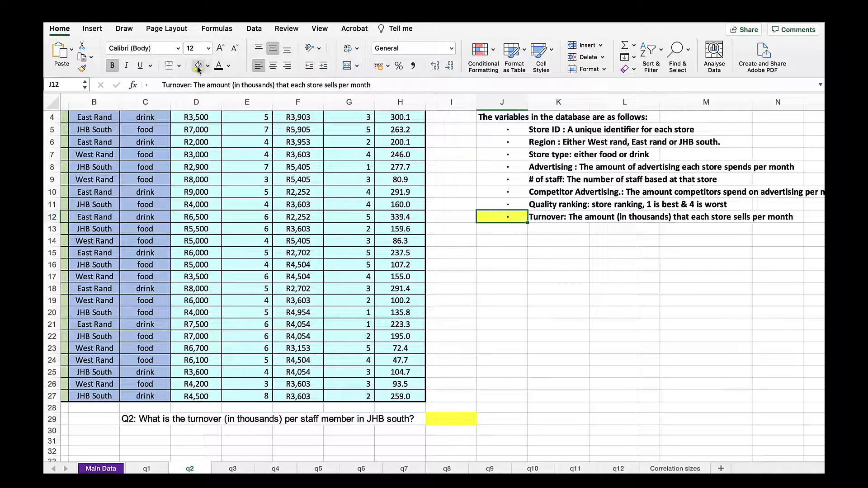
left_click(548, 218)
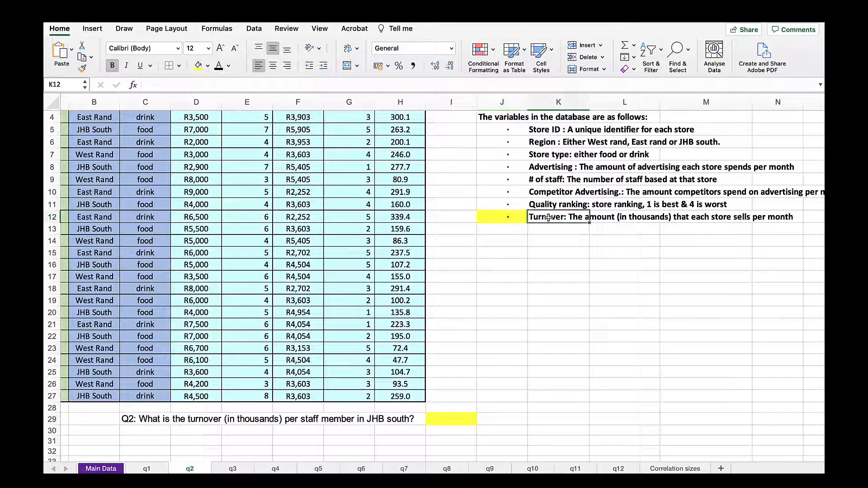
left_click(198, 69)
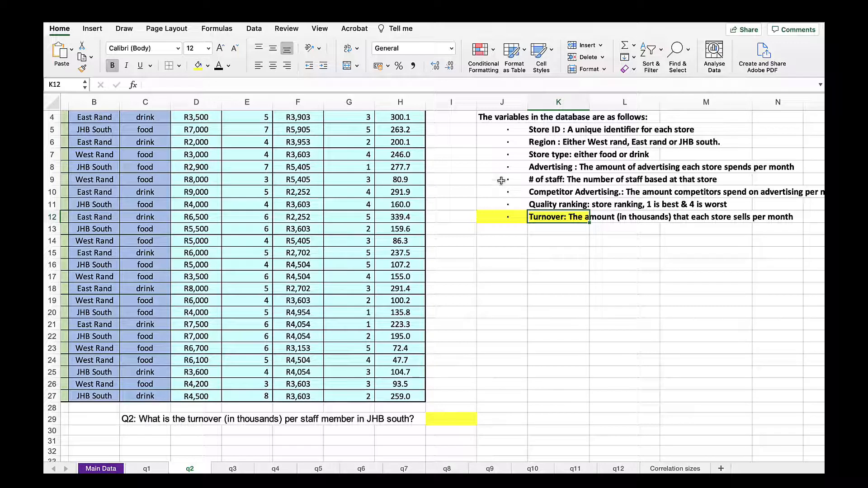
Step: Fill the # of staff cells J9:K9 and the Region cells J6:K6 with yellow in the variable descriptions
left_click_drag(499, 181, 563, 181)
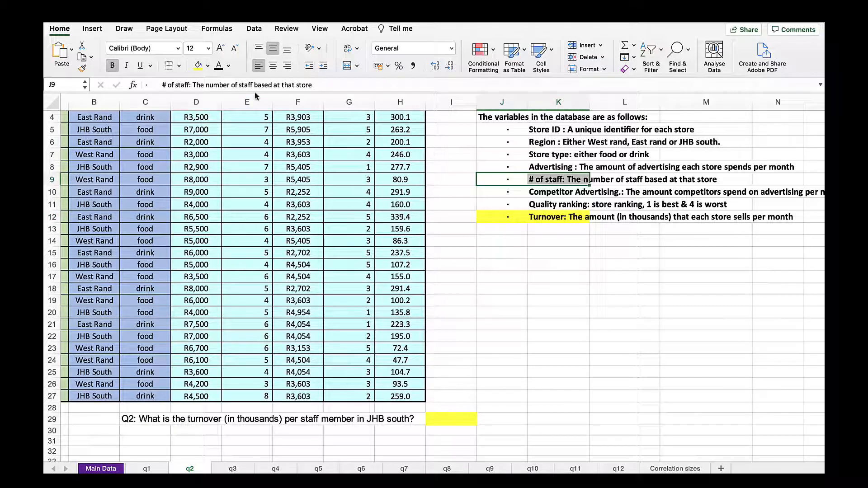
left_click(197, 69)
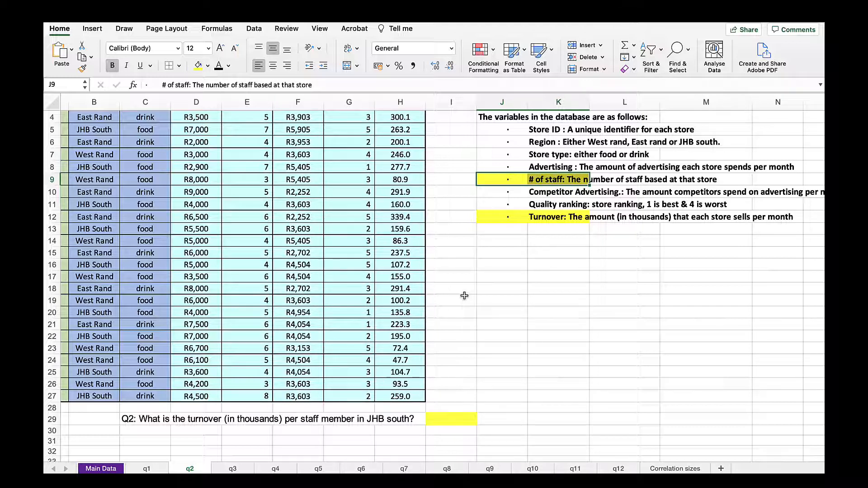
left_click(489, 142)
left_click_drag(488, 142, 543, 141)
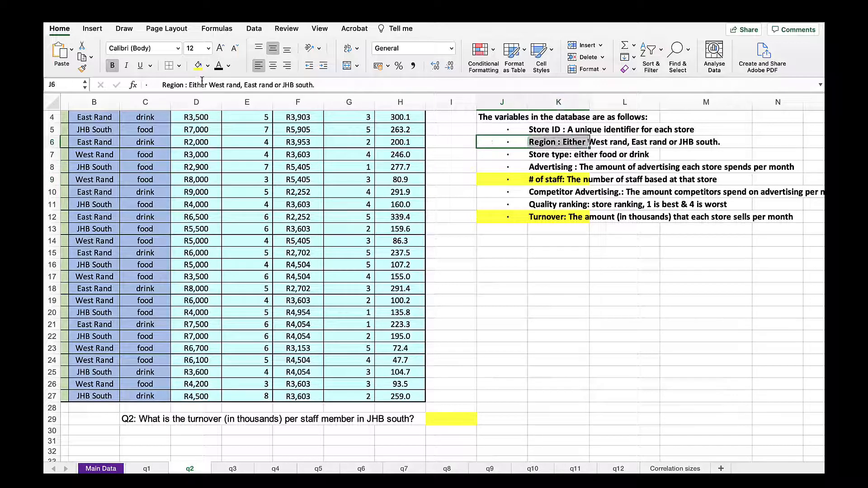
left_click(198, 65)
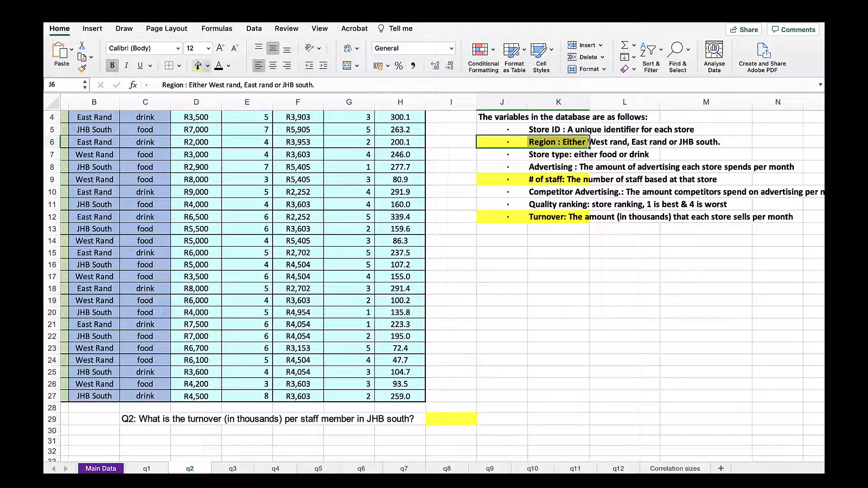
Step: Create a pivot table from the q2 data range A1:H27, placed on the existing worksheet at K18
left_click(563, 292)
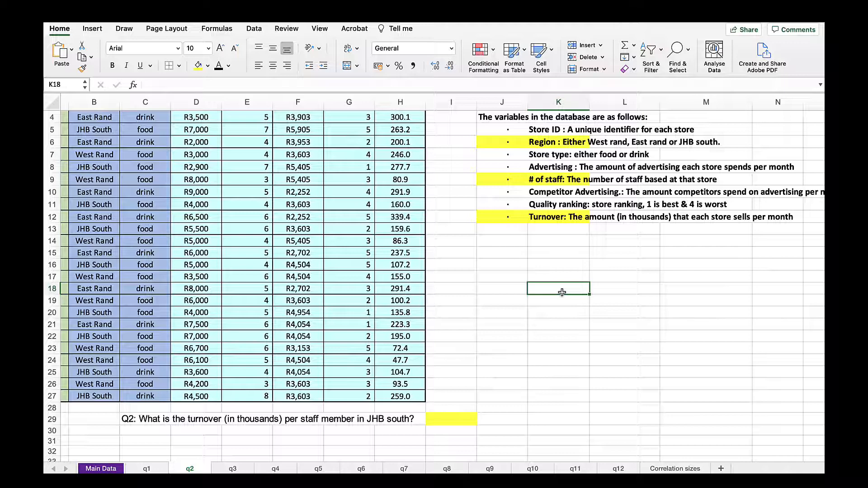
left_click(95, 31)
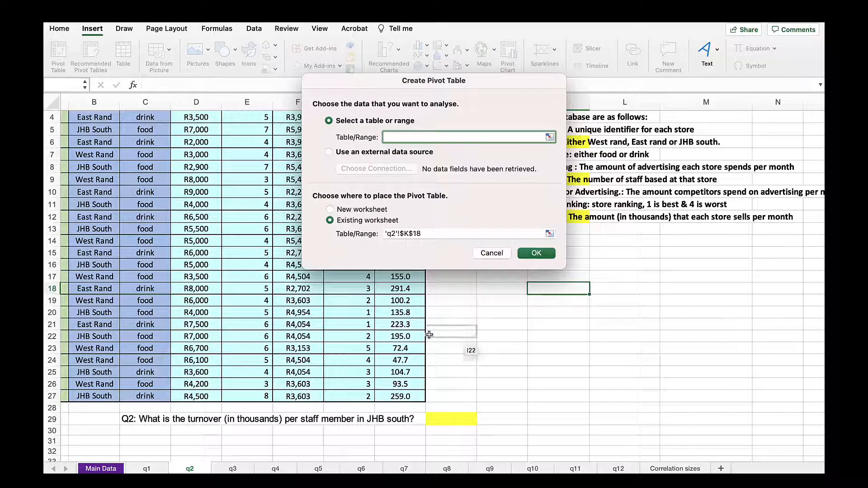
left_click_drag(401, 394, 63, 117)
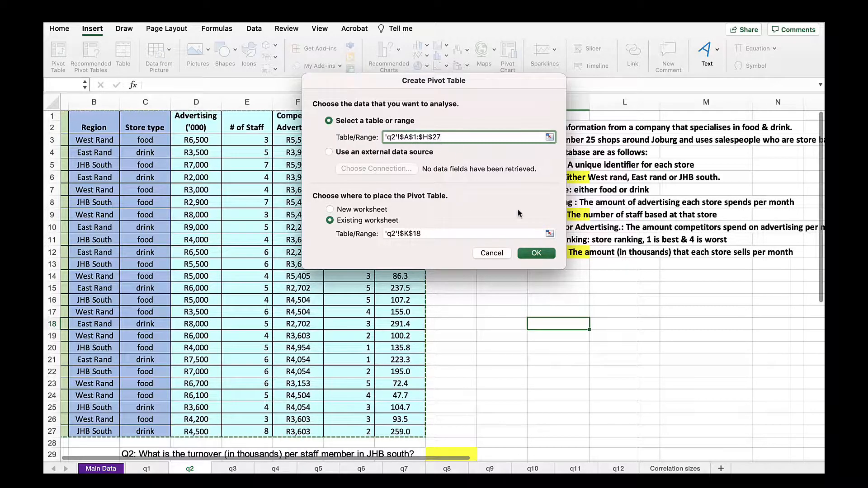
left_click(536, 253)
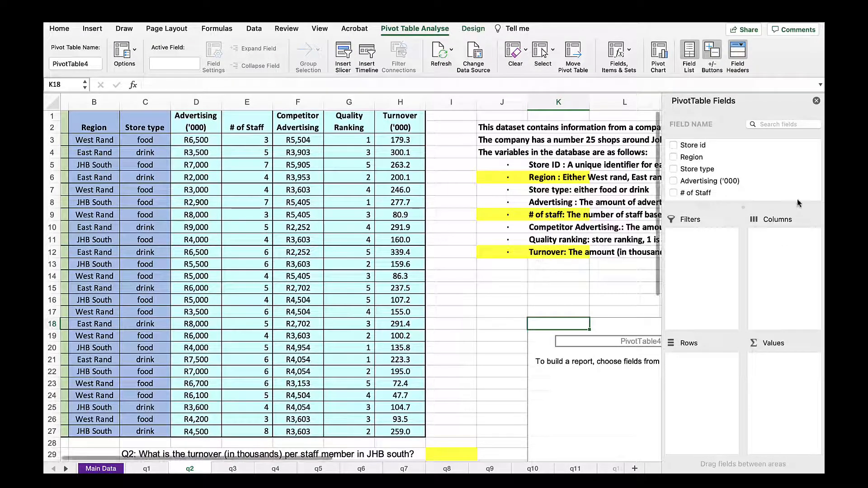
Step: Add Region to the pivot table's rows and # of Staff and Turnover ('000) to its values, and close the field list
left_click(673, 157)
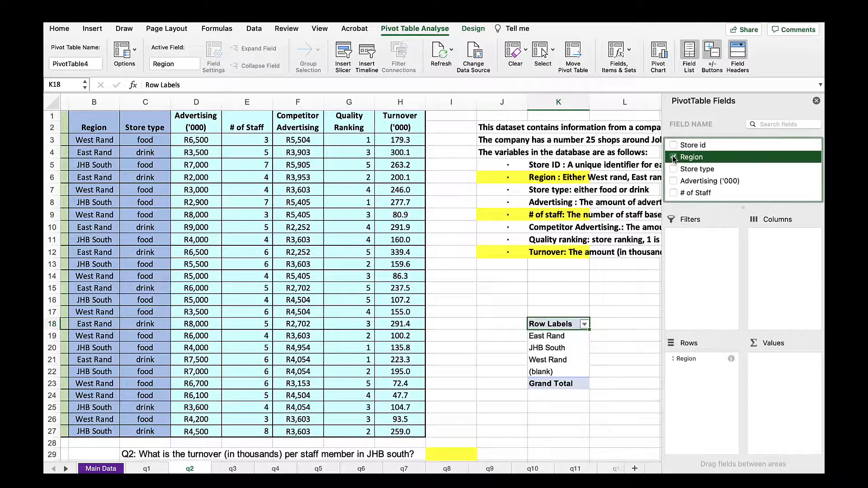
left_click(673, 192)
scroll(737, 178, "down", 2)
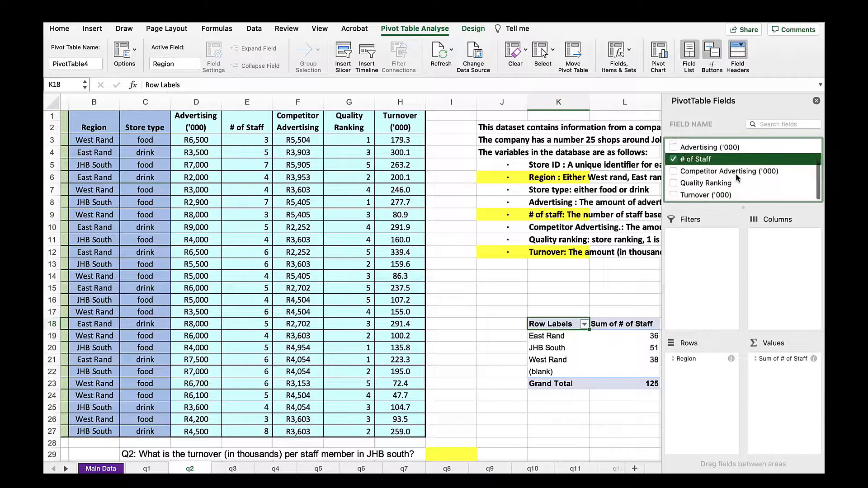
left_click(673, 195)
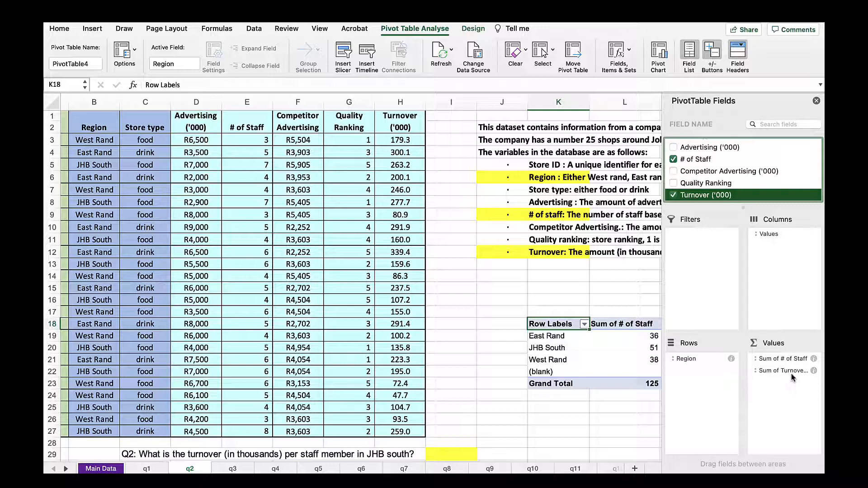
left_click(817, 100)
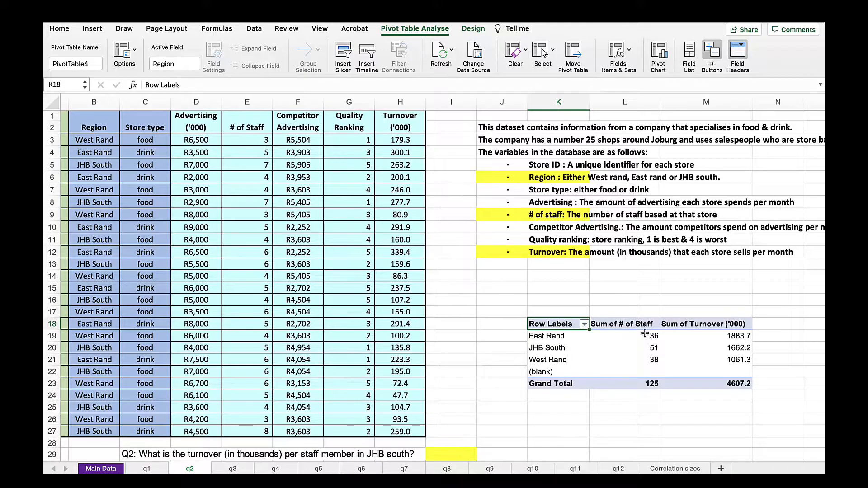
Step: Enter a formula in K26 dividing JHB South's Sum of Turnover ('000) by its Sum of # of Staff from the pivot table
scroll(648, 330, "down", 3)
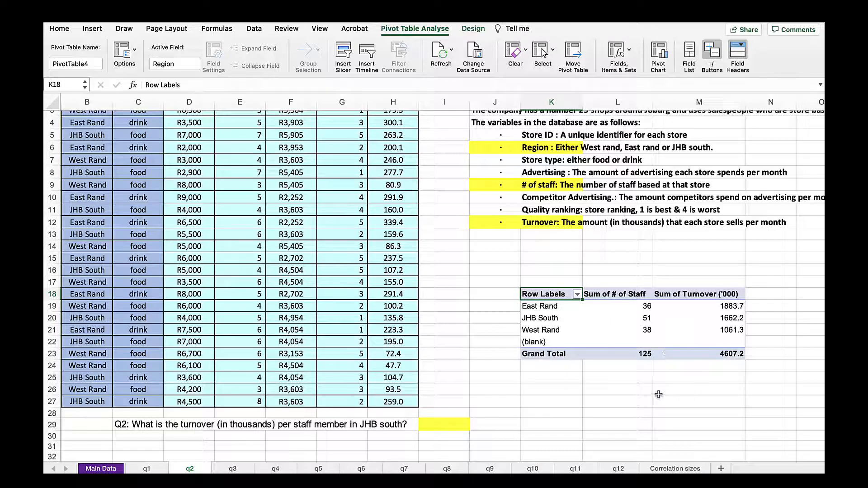
left_click(557, 390)
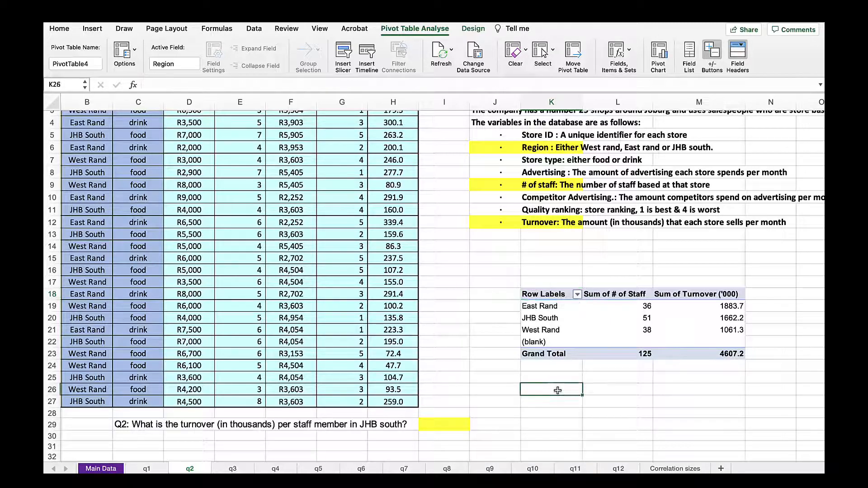
type("+")
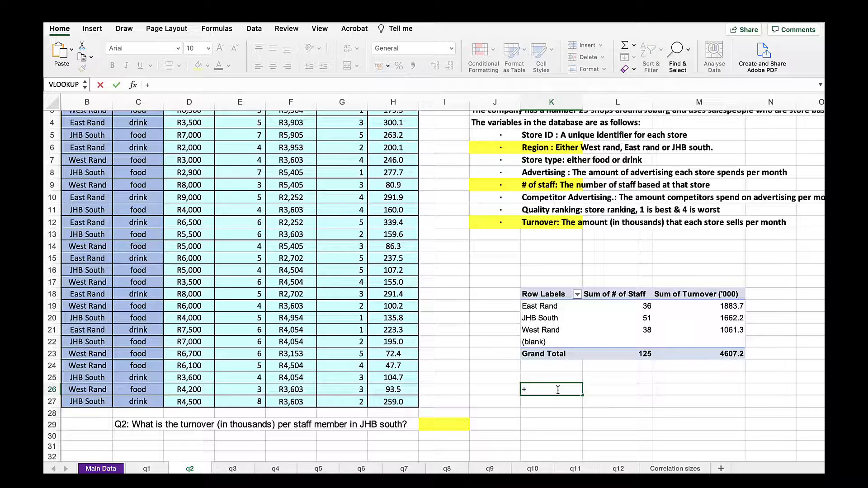
left_click_drag(578, 384, 733, 319)
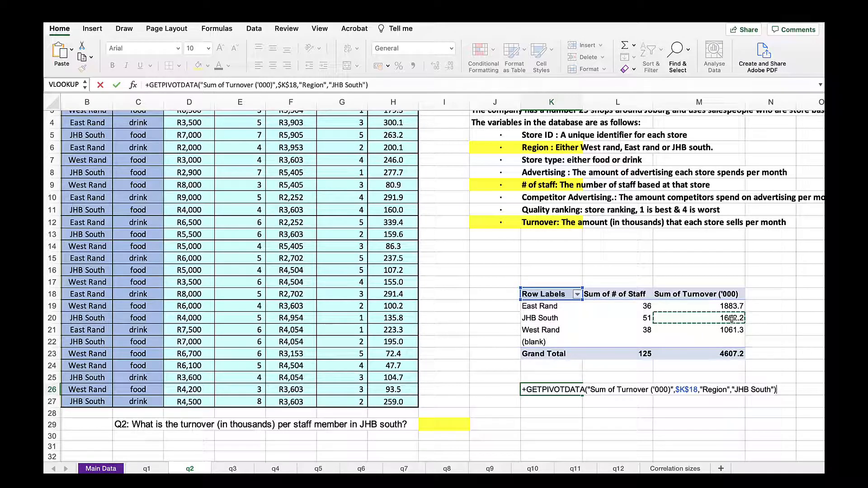
type("/")
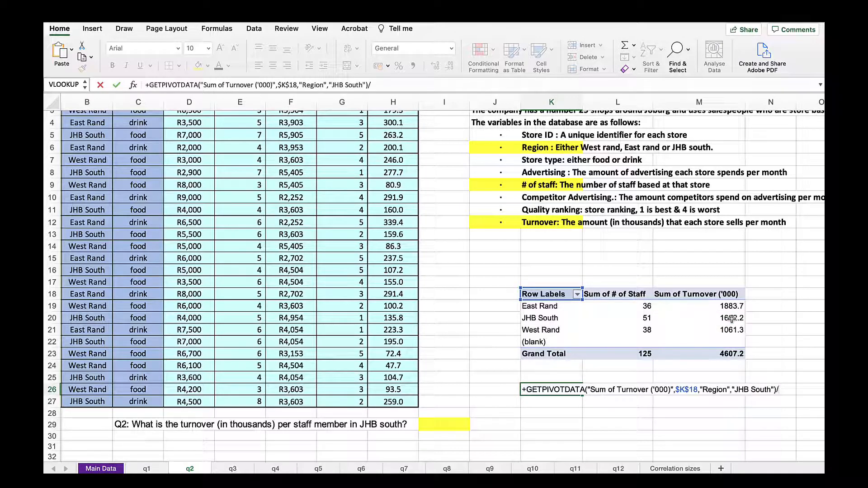
left_click(643, 318)
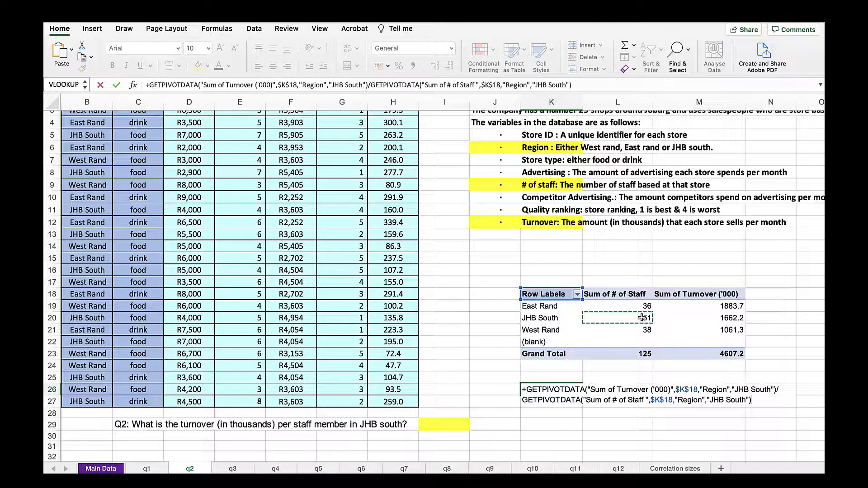
key("Return")
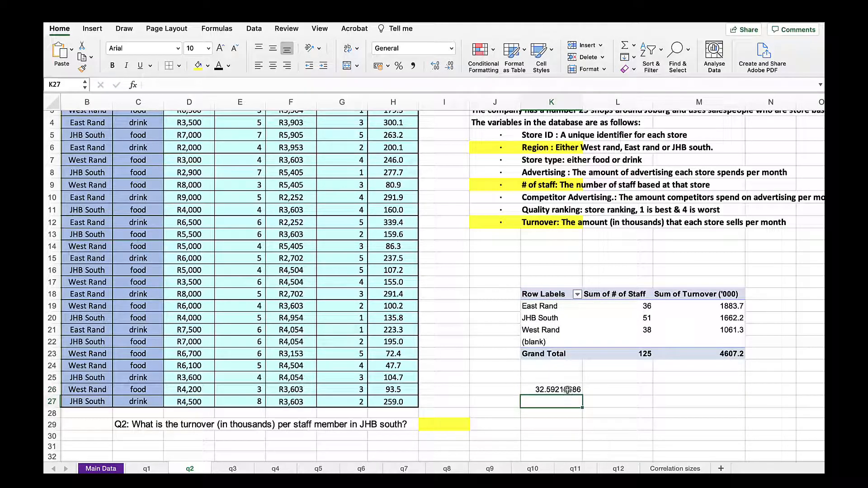
Step: Apply the comma number style to K26 and set the font colour of the Q2 answer in I29 to black
left_click(568, 390)
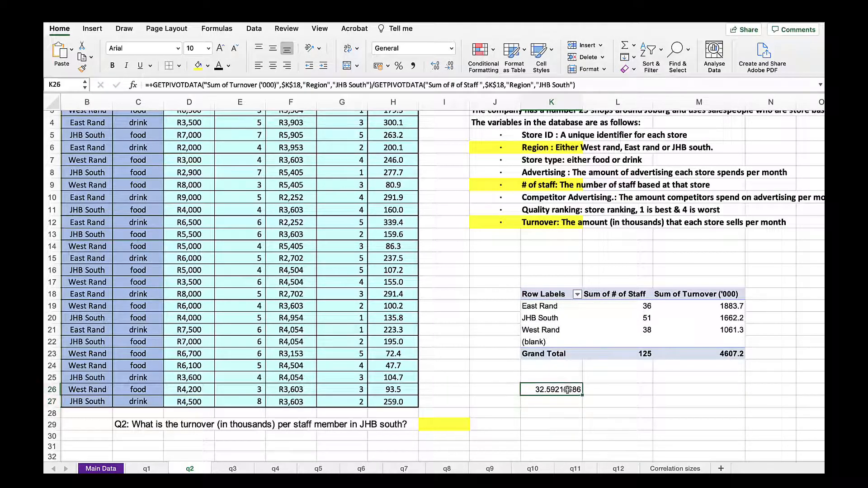
left_click(413, 66)
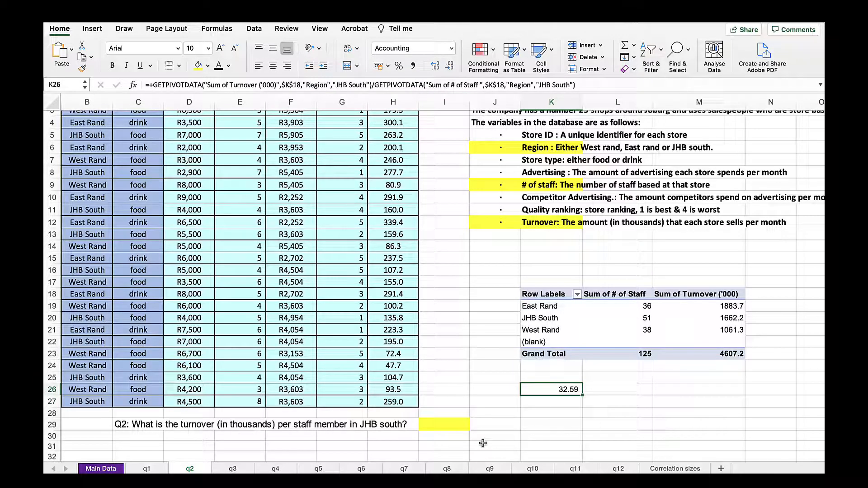
left_click(446, 427)
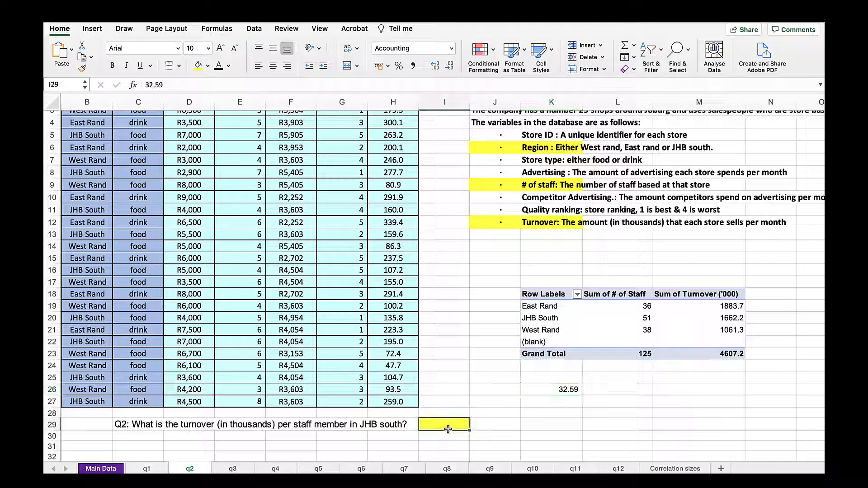
left_click(218, 66)
left_click(697, 401)
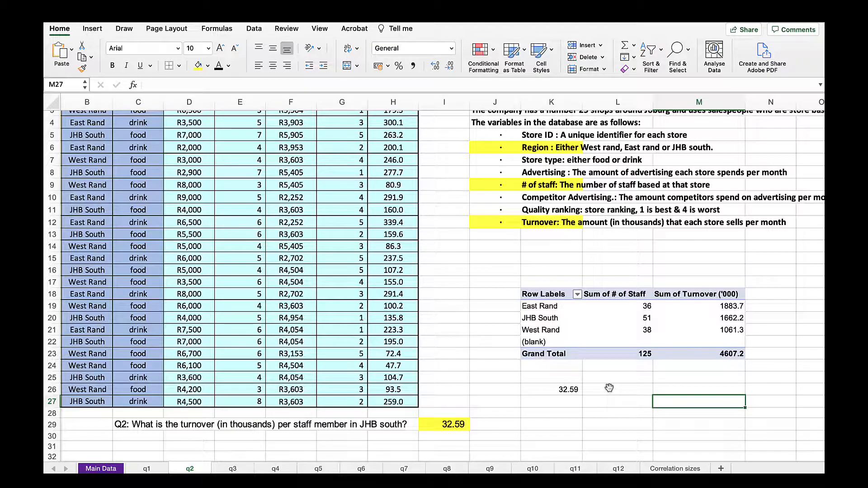
Step: On the q3 sheet, sort the store data in B1:I27 by Store type from A to Z
key("ctrl+Page_Down")
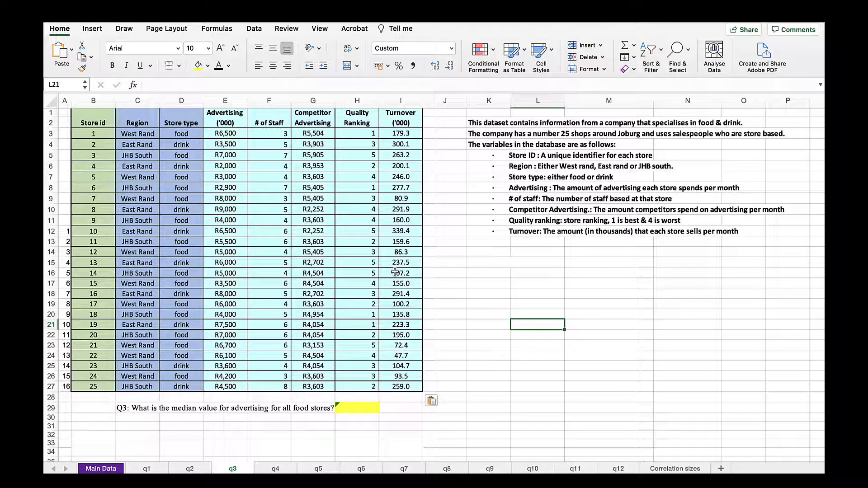
left_click_drag(78, 113, 417, 392)
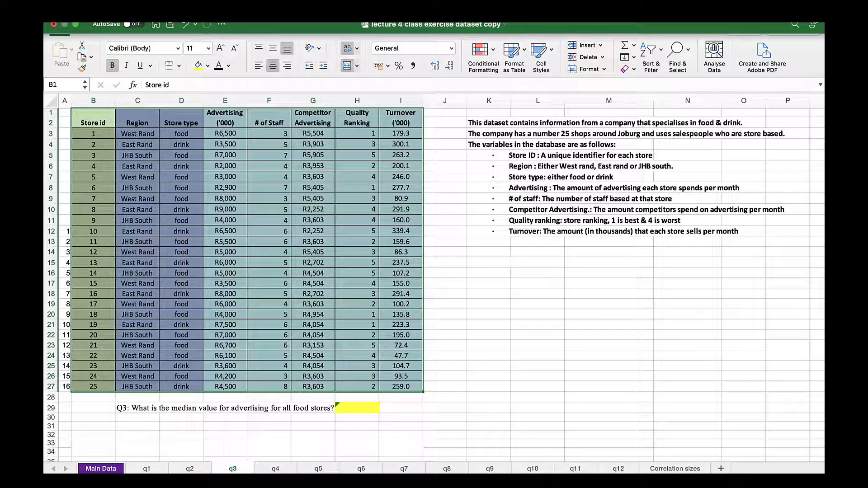
left_click(274, 12)
left_click(285, 24)
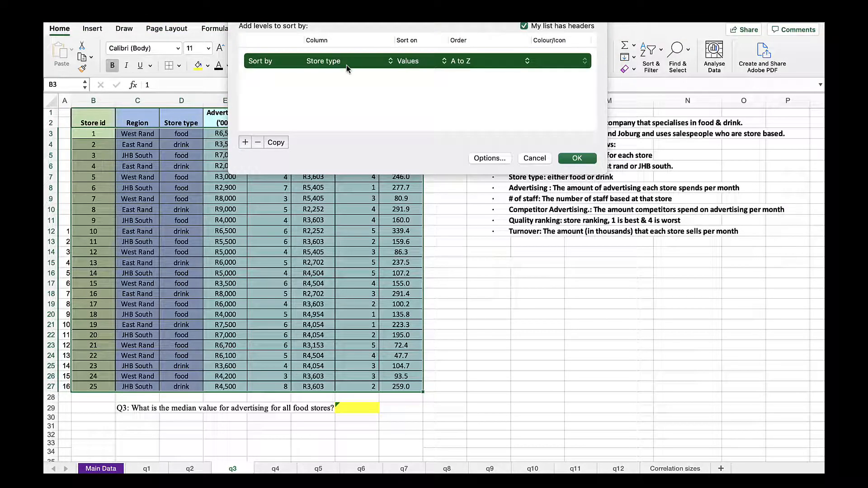
left_click(583, 159)
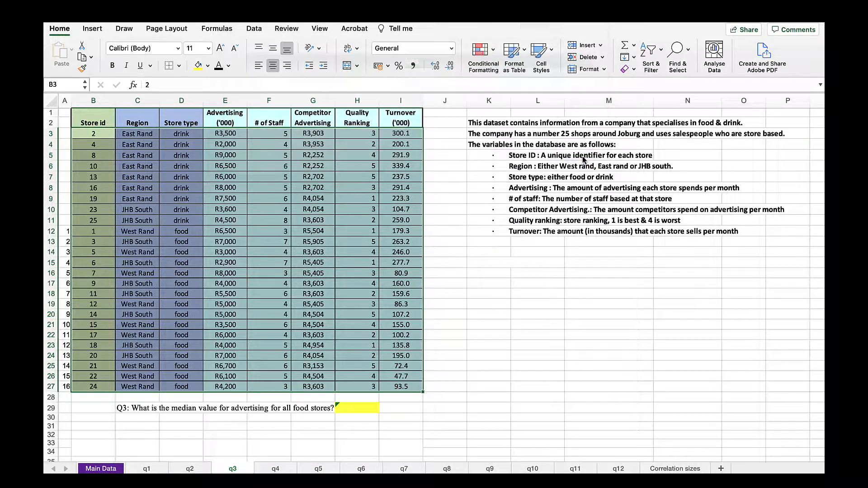
left_click(493, 312)
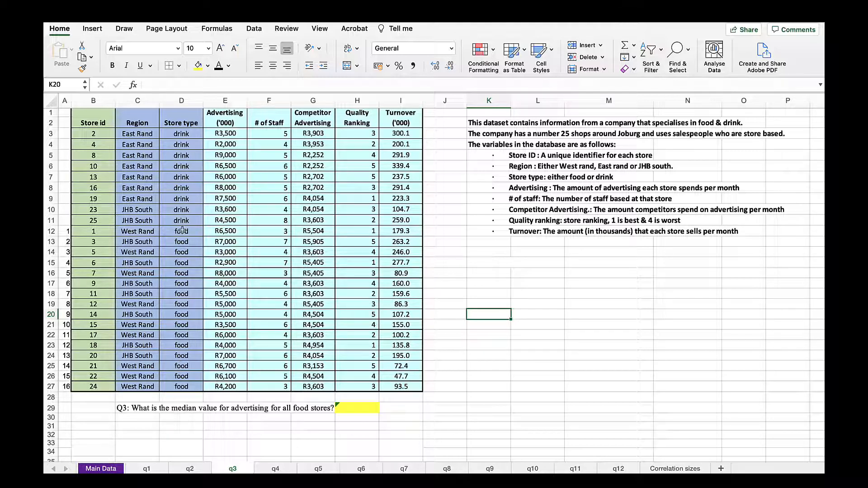
Step: Enter =median(E12:E27) in K19 to calculate the median advertising of the food stores
left_click_drag(65, 232, 405, 387)
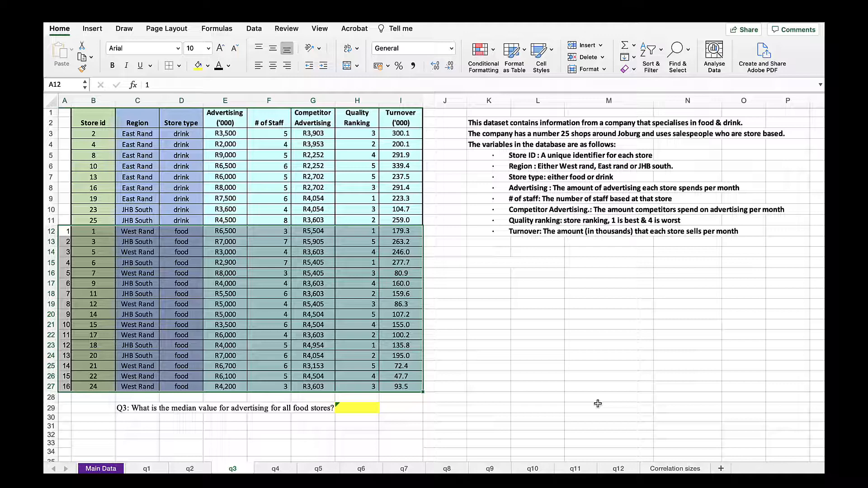
left_click(489, 304)
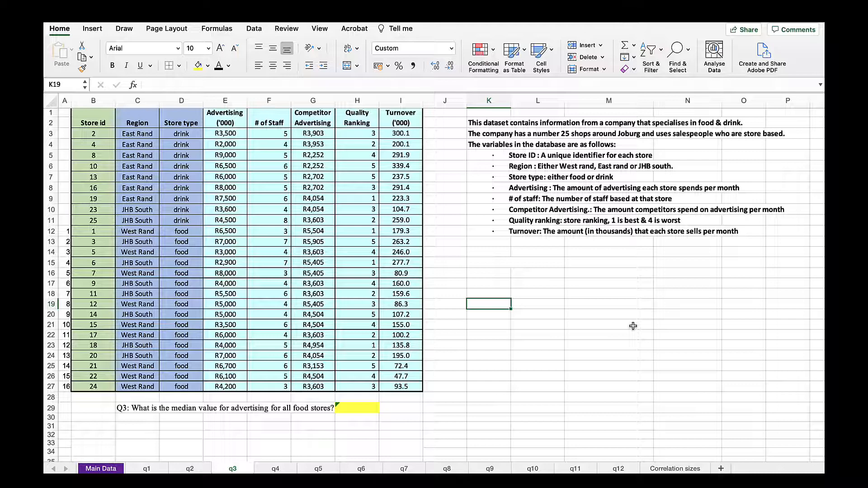
type("=medi")
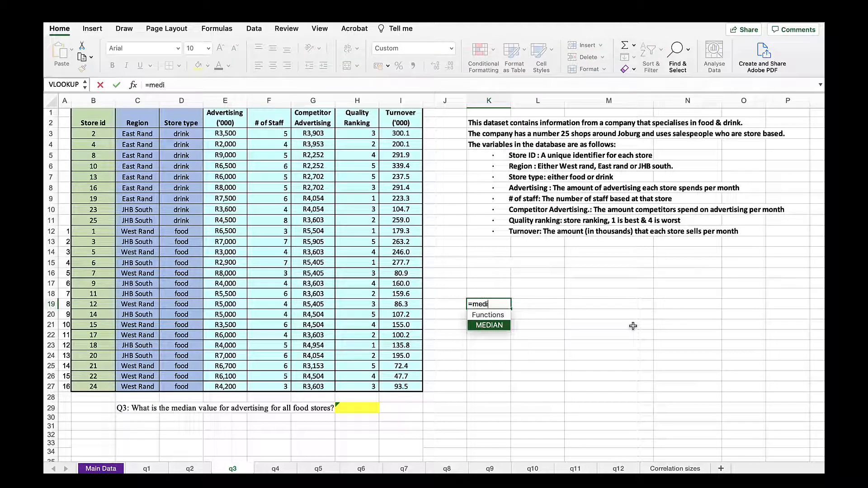
type("an(")
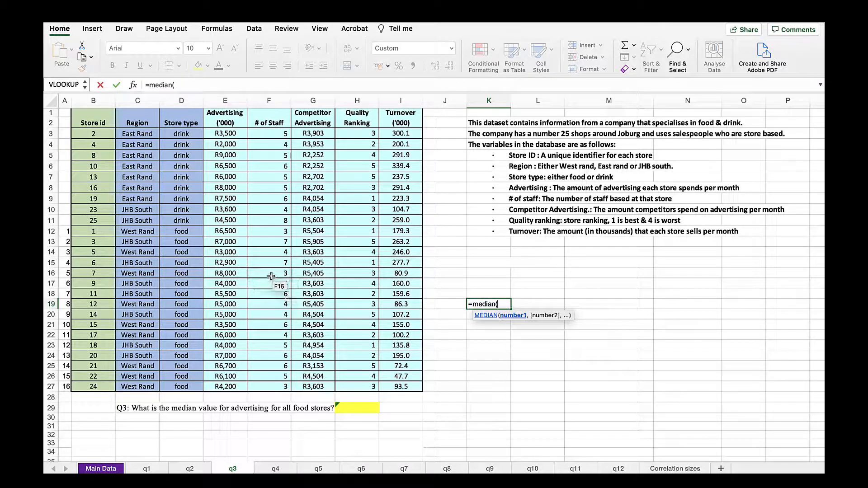
left_click(233, 231)
left_click_drag(233, 231, 226, 382)
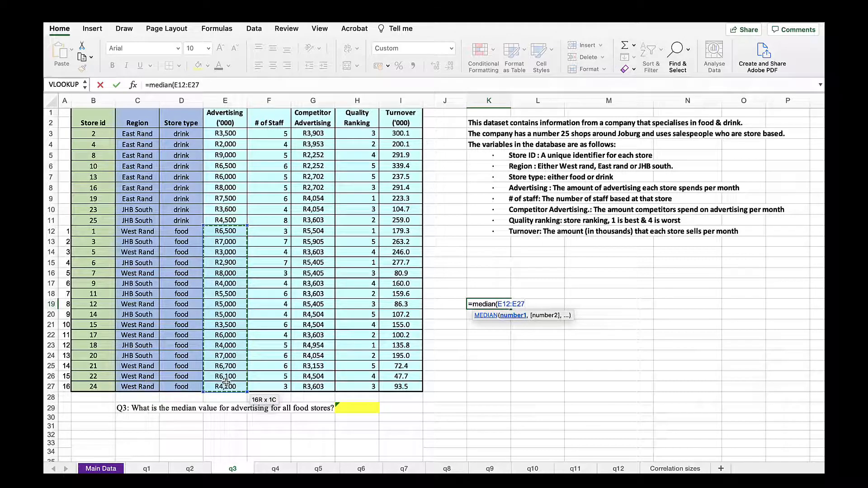
type(")")
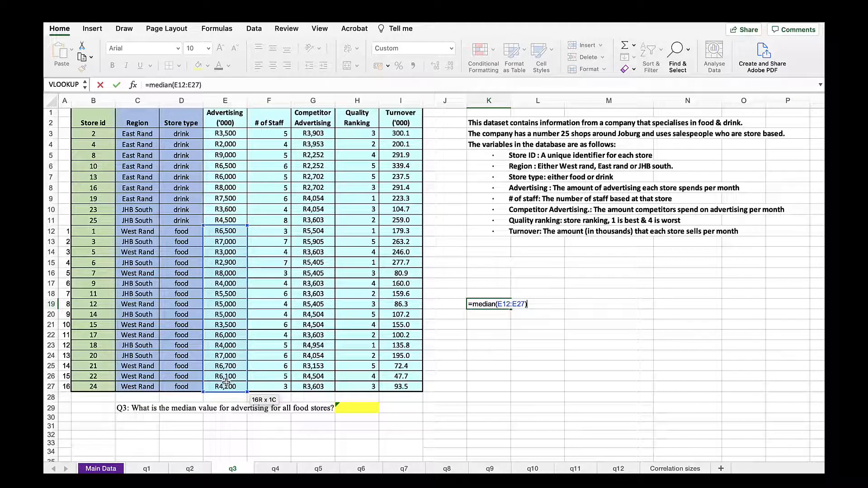
key("Return")
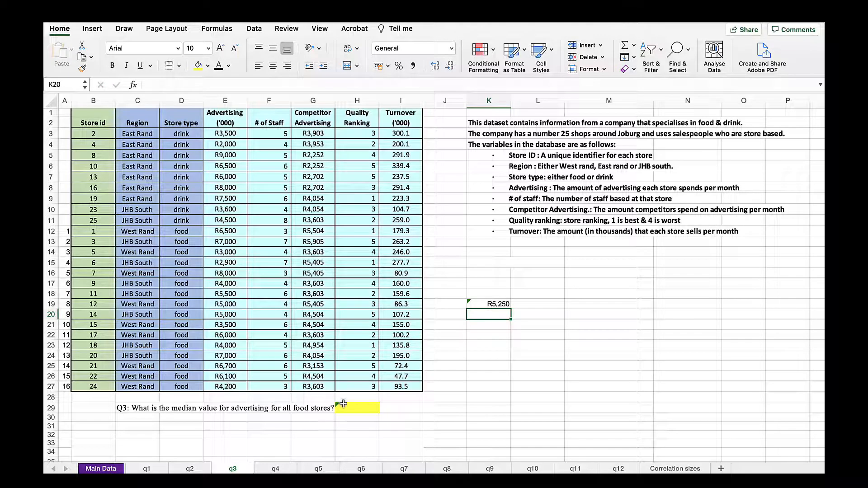
Step: Set the font colour of the Q3 answer in H29 to black
left_click(362, 406)
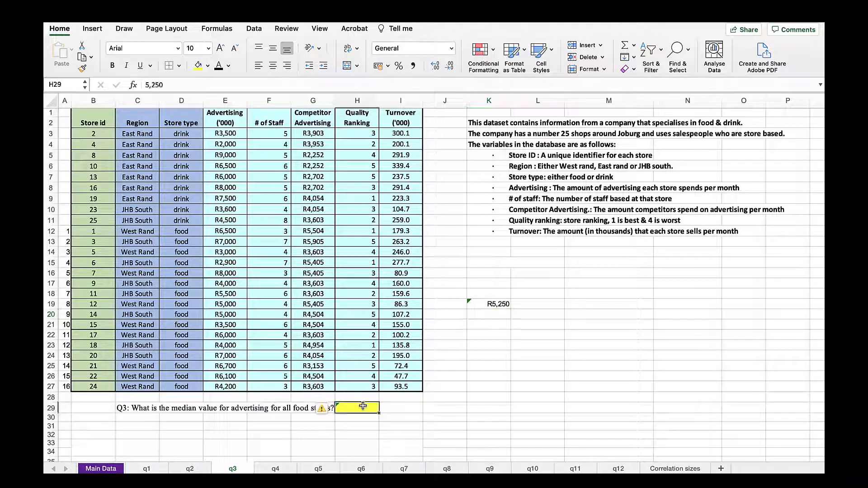
left_click(221, 65)
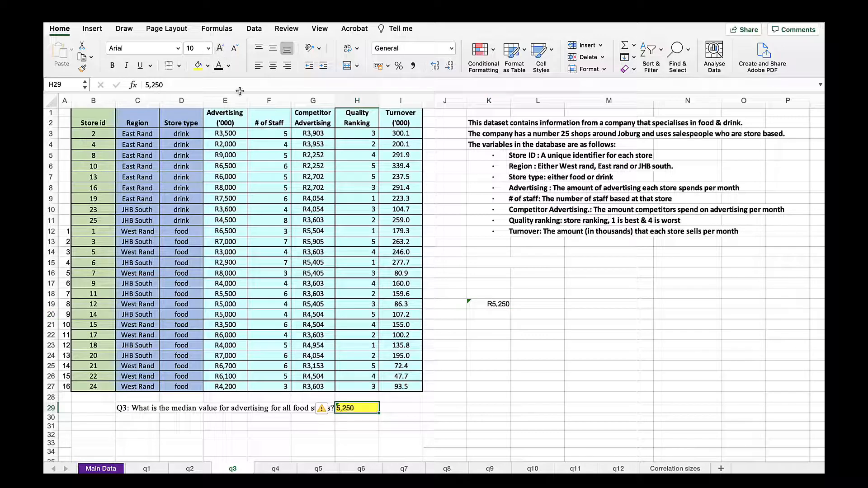
left_click(580, 369)
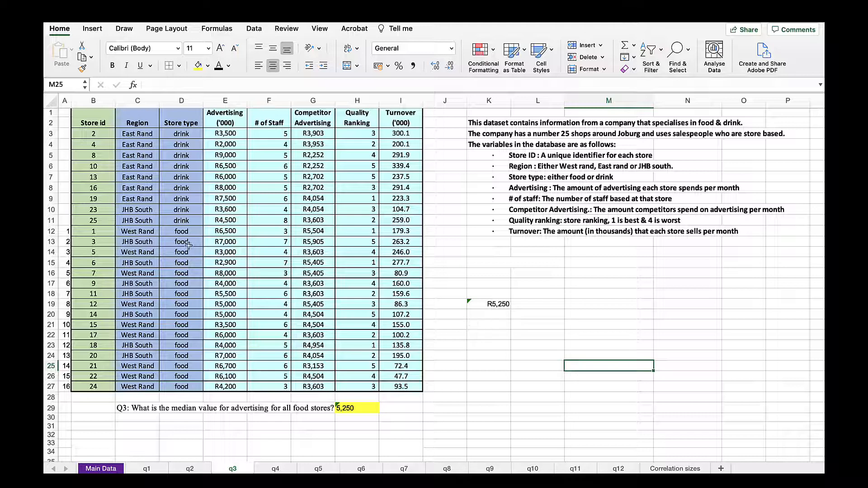
Step: Sort only the food store rows B12:I27 by Column E in ascending order, with the list treated as having no headers
left_click_drag(82, 234, 397, 385)
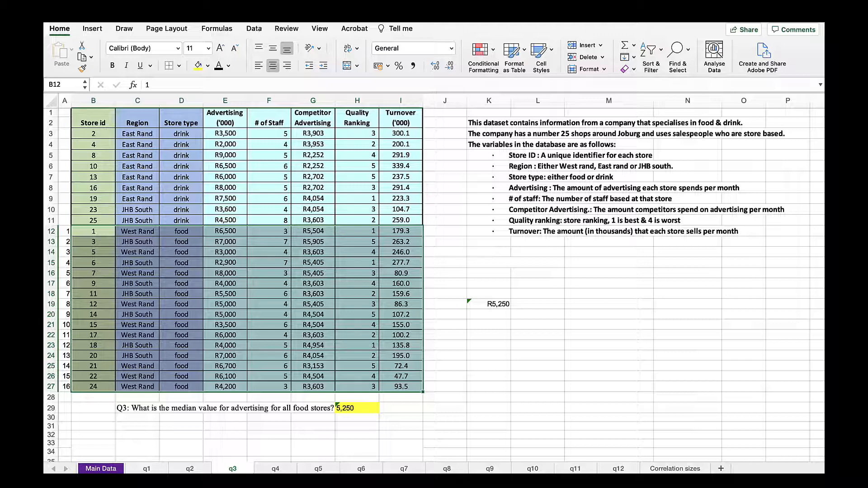
left_click(277, 22)
left_click(278, 23)
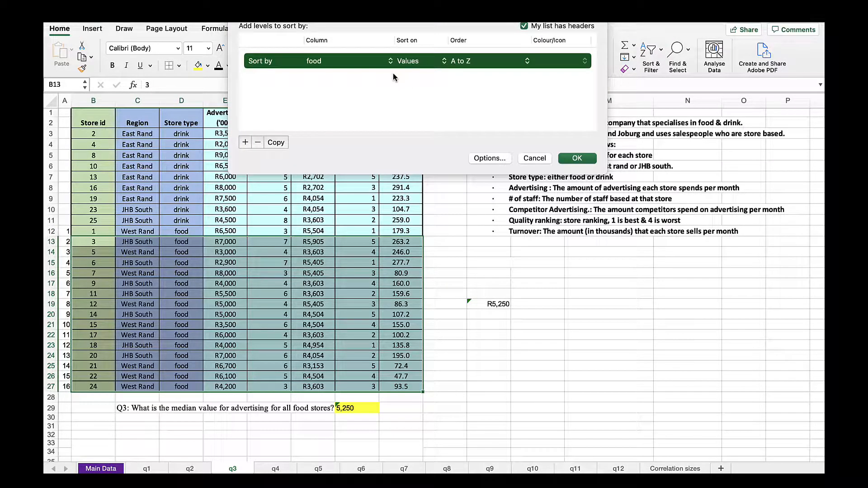
left_click(390, 64)
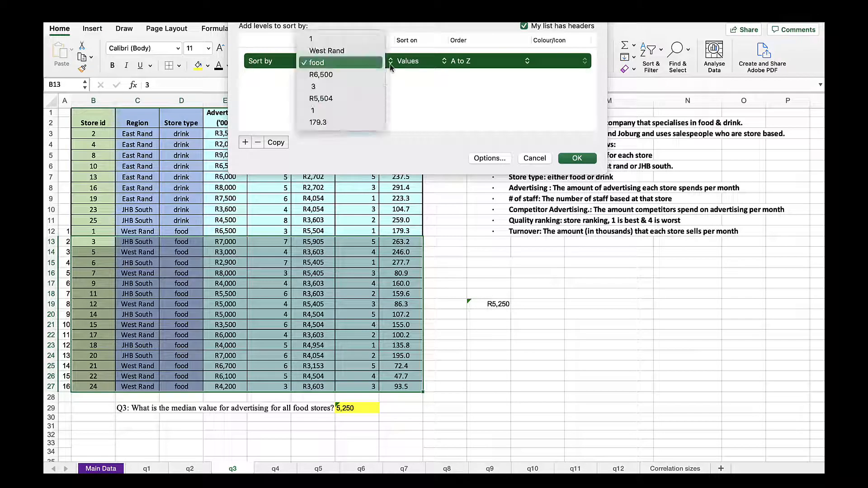
left_click(524, 26)
left_click(525, 26)
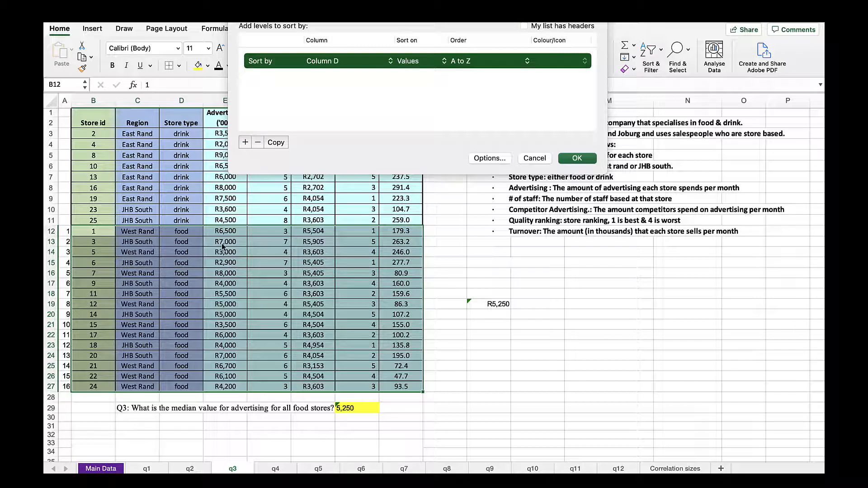
left_click(390, 63)
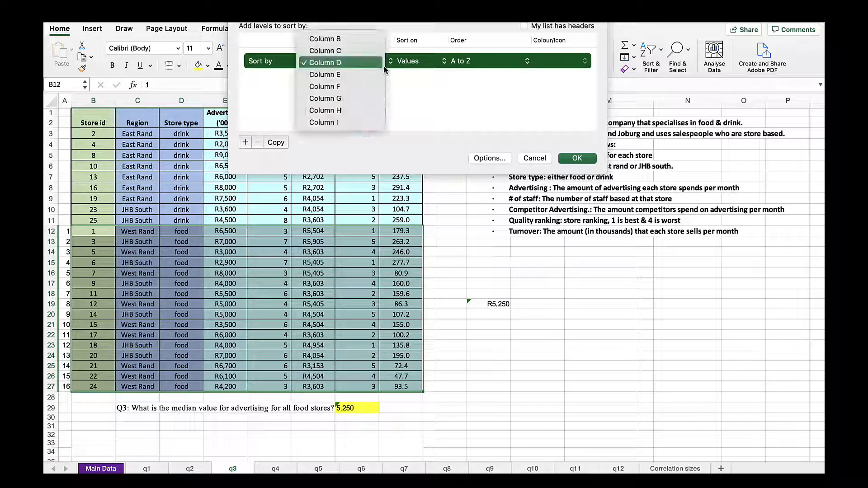
left_click(368, 75)
left_click(579, 158)
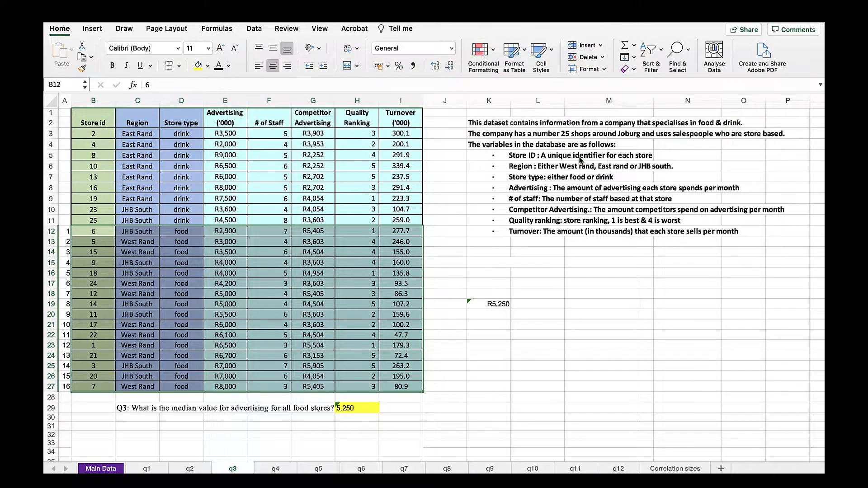
left_click(566, 362)
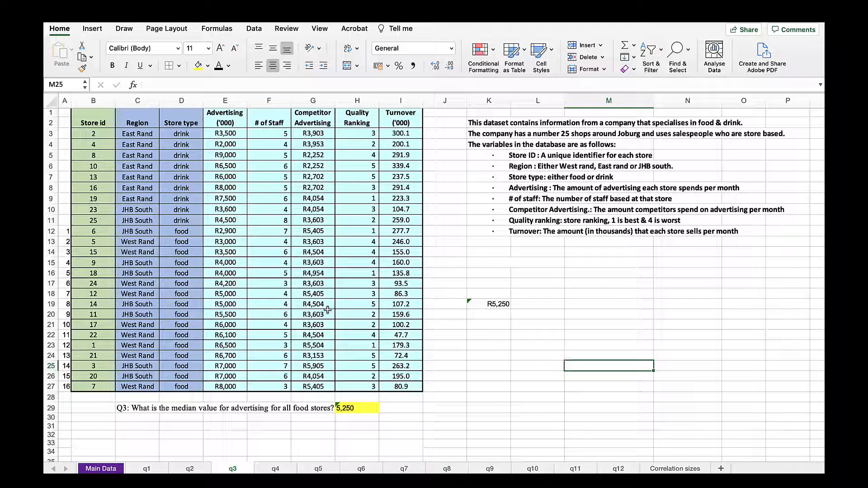
Step: Fill the two lowest and two highest food store advertising values, E12, E13, E26 and E27, with yellow
left_click(224, 231)
left_click(198, 65)
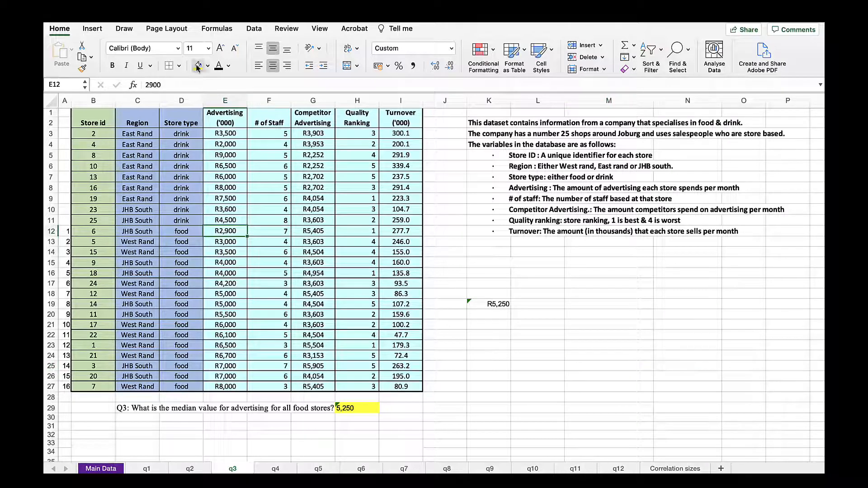
left_click(233, 385)
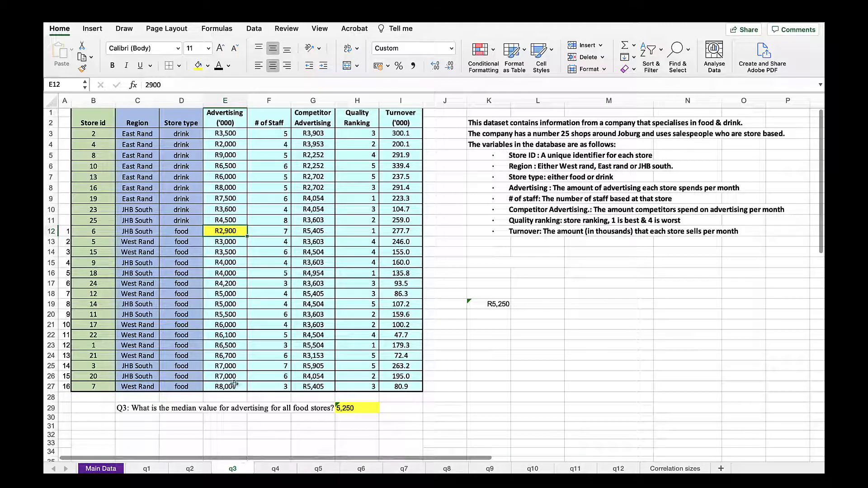
left_click(198, 66)
left_click(231, 245)
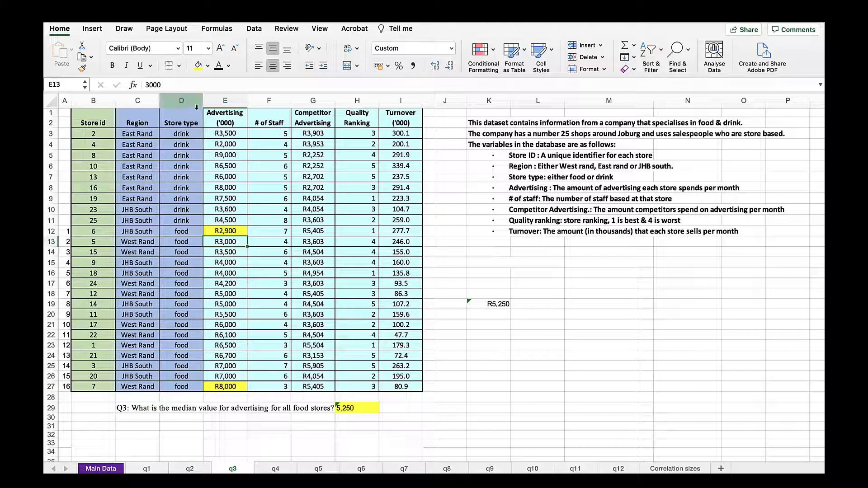
left_click(201, 68)
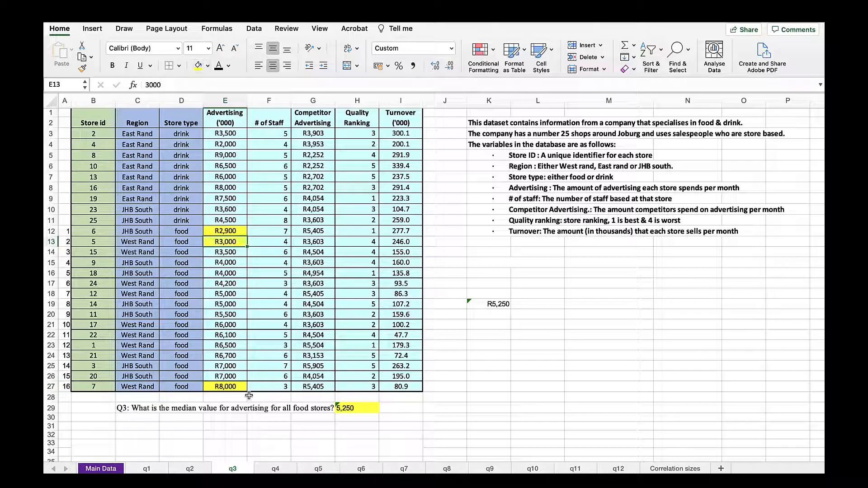
left_click(236, 378)
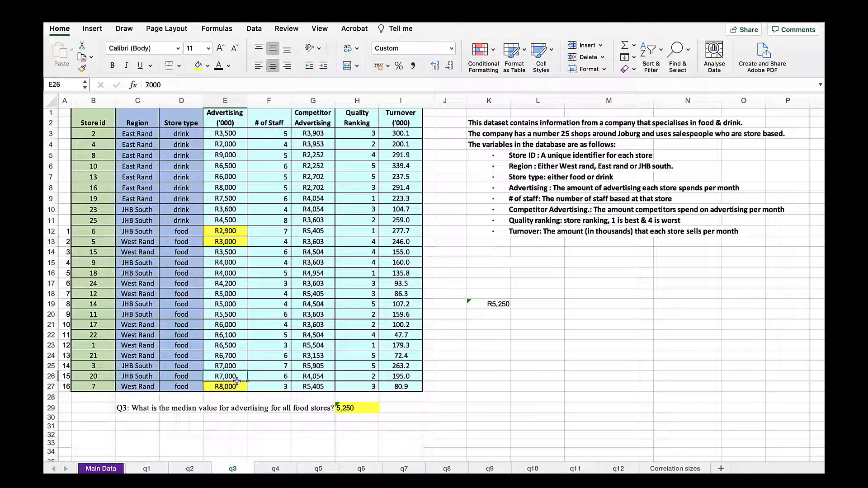
left_click(198, 66)
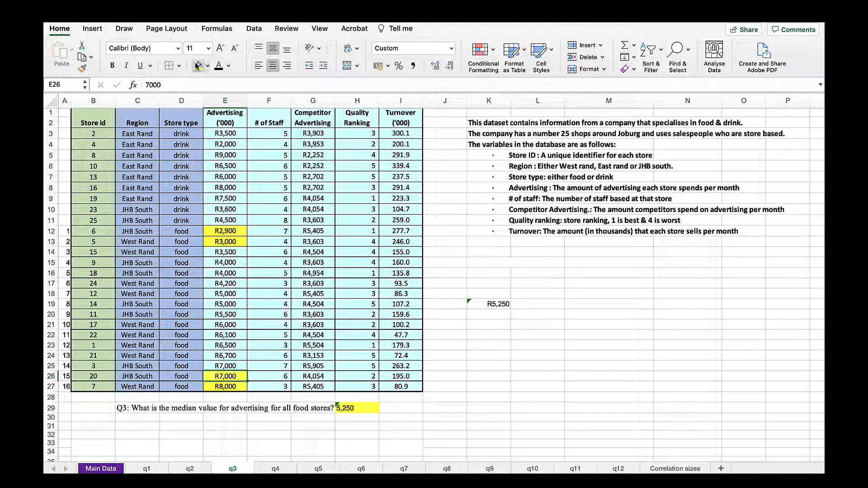
Step: Fill E14:E18 and E21:E25 with yellow, leaving only the two middle advertising values E19 and E20 unhighlighted
left_click(231, 253)
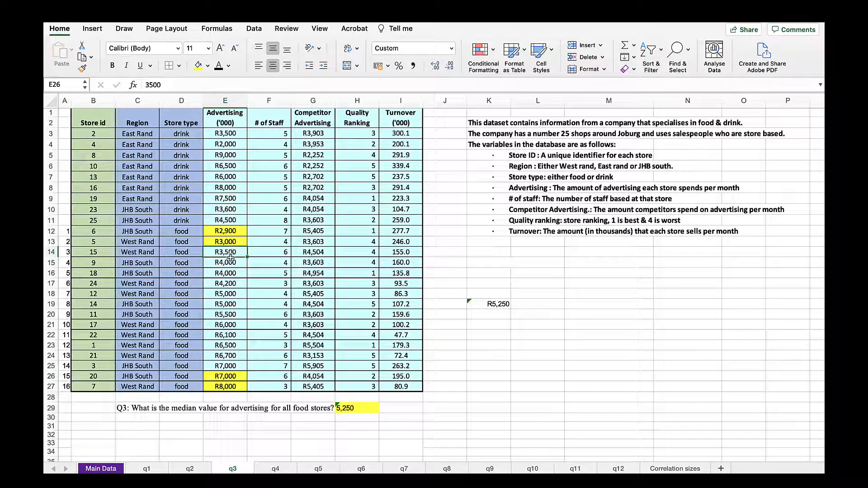
left_click_drag(231, 253, 232, 275)
left_click(197, 65)
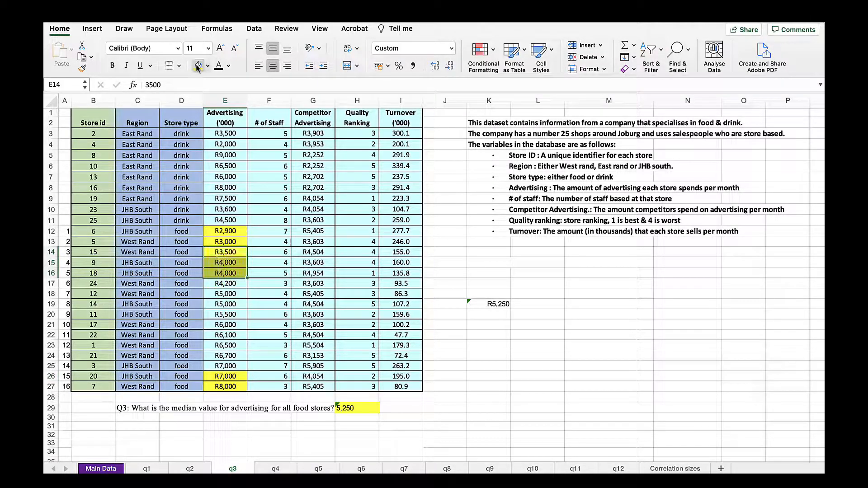
left_click_drag(238, 372, 238, 345)
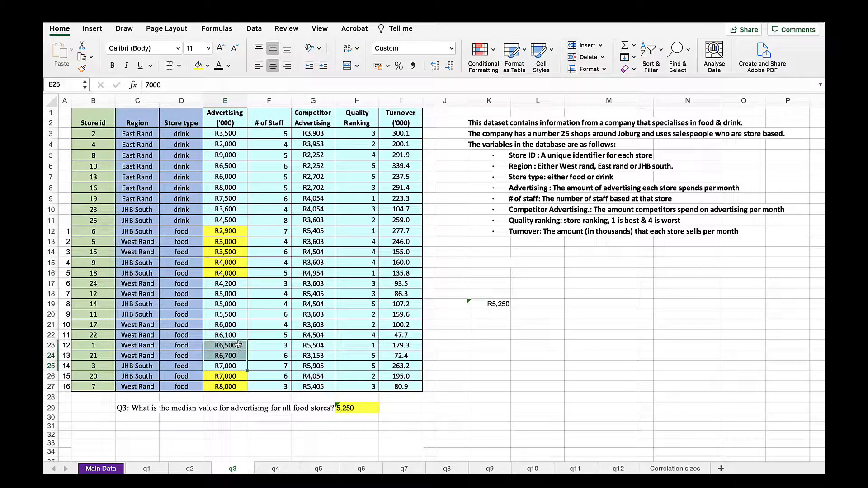
left_click(196, 65)
mouse_move(236, 283)
left_mouse_down()
mouse_move(236, 301)
mouse_move(236, 294)
left_mouse_up()
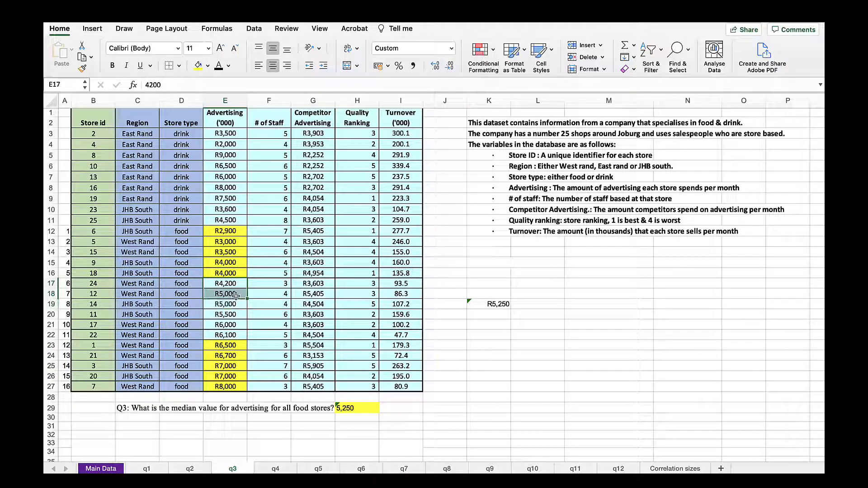
left_click(197, 66)
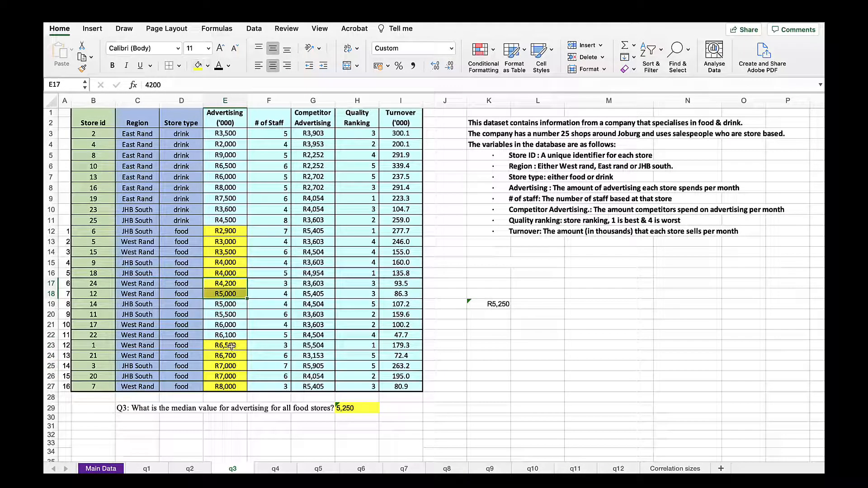
left_click_drag(236, 326, 236, 335)
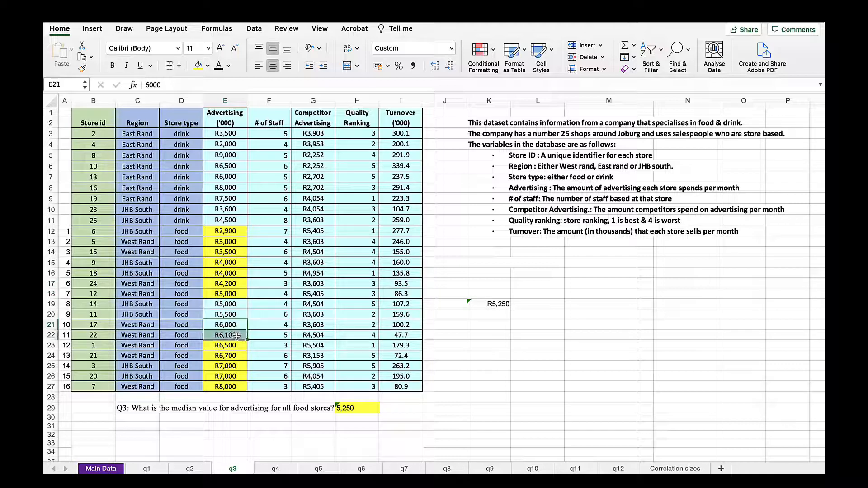
left_click(198, 65)
left_click(507, 364)
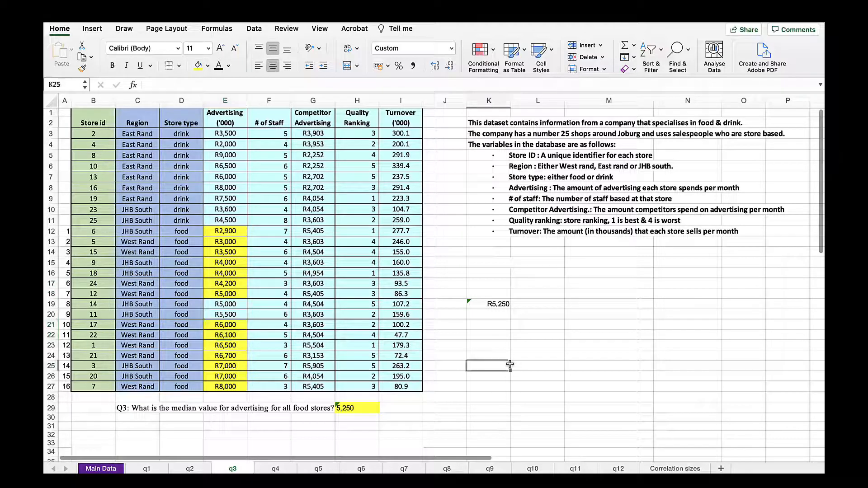
Step: Fill the two middle food store advertising values, E19 and E20, with a light green theme colour
left_click_drag(225, 304, 225, 315)
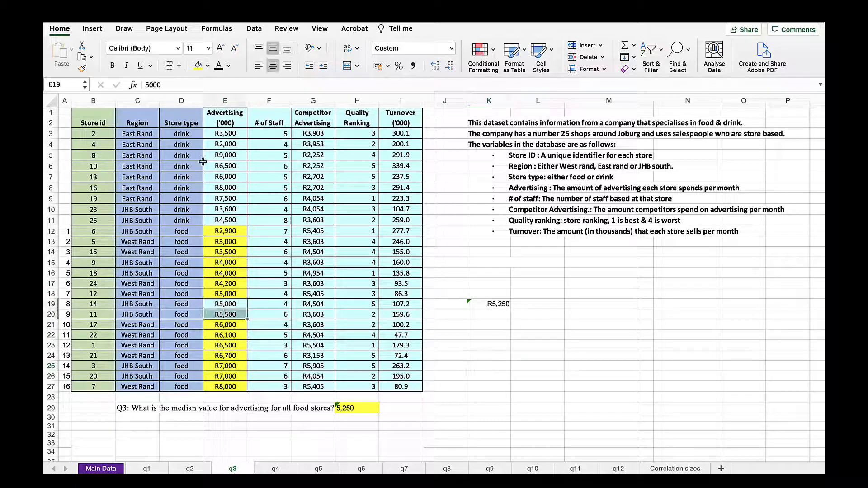
left_click(208, 66)
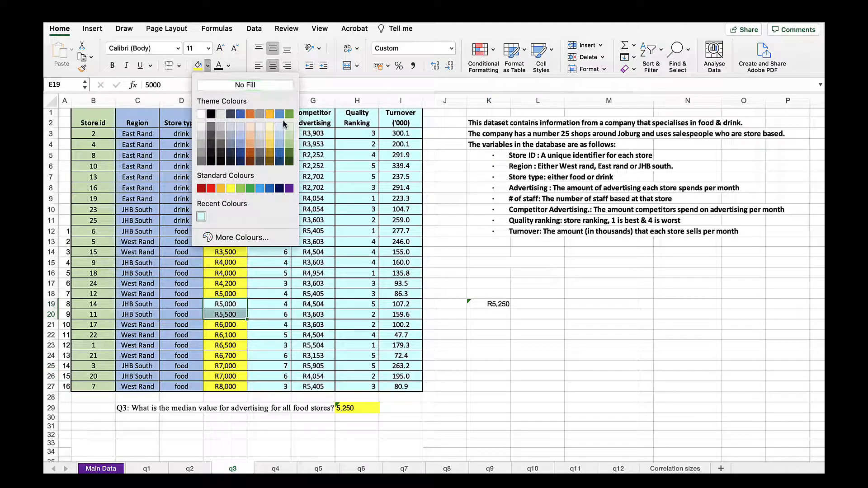
left_click(288, 143)
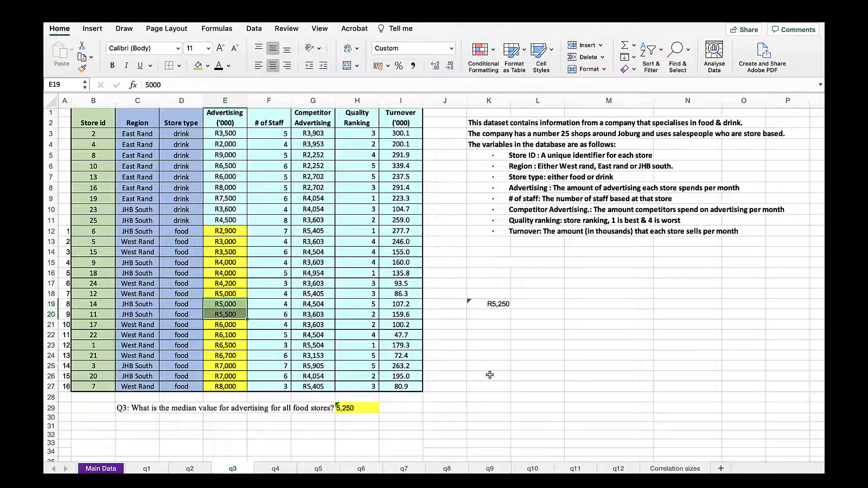
left_click(516, 363)
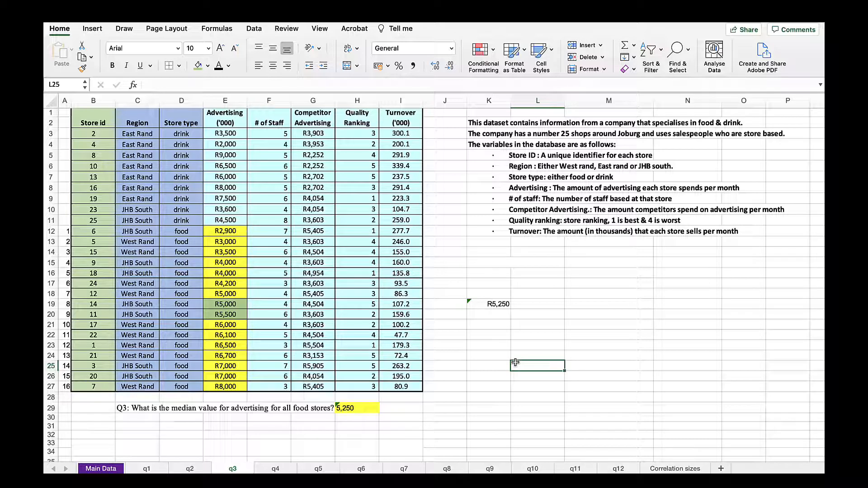
Step: Calculate the average of the two middle advertising values in K21 with the formula =(E19+E20)/2
left_click(497, 327)
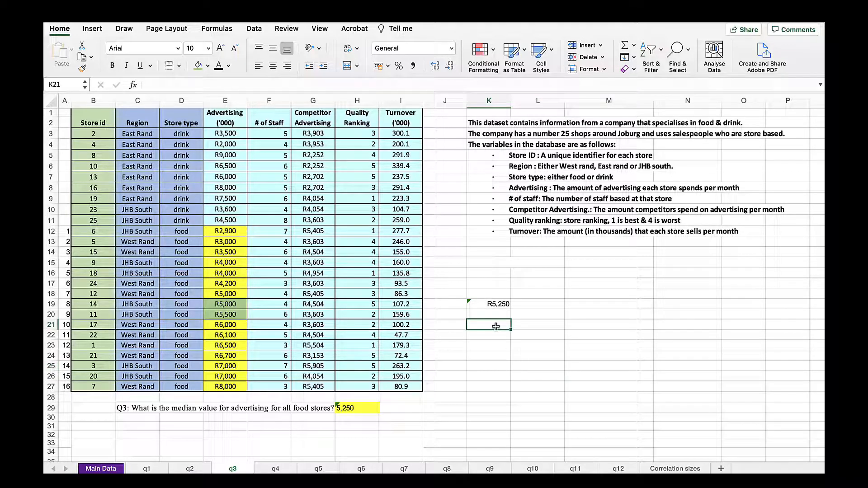
type("=)")
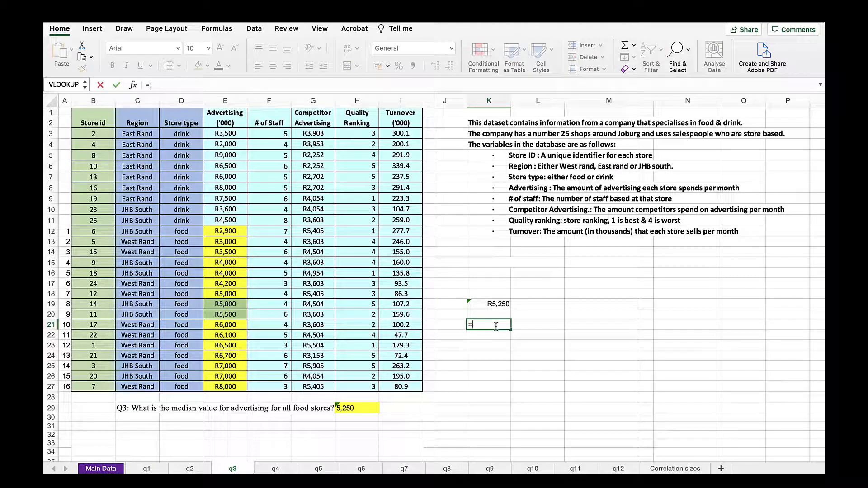
key("BackSpace")
type("(")
left_click(232, 307)
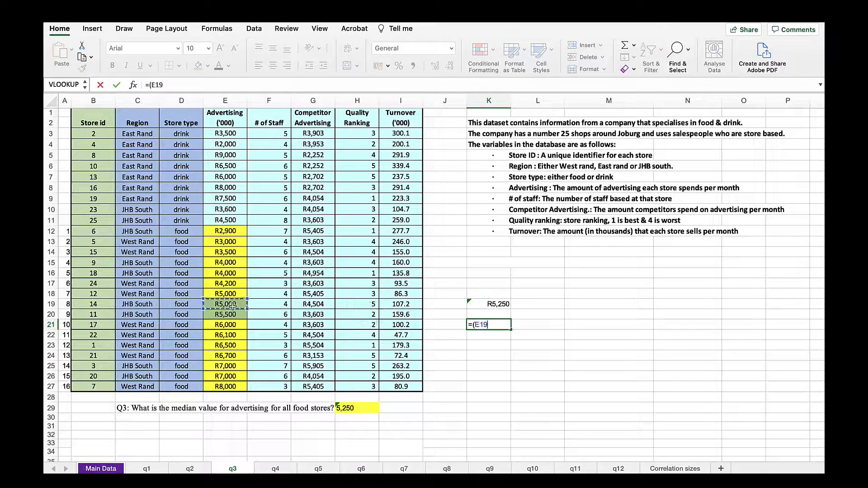
type("+")
left_click(232, 315)
type(")/2")
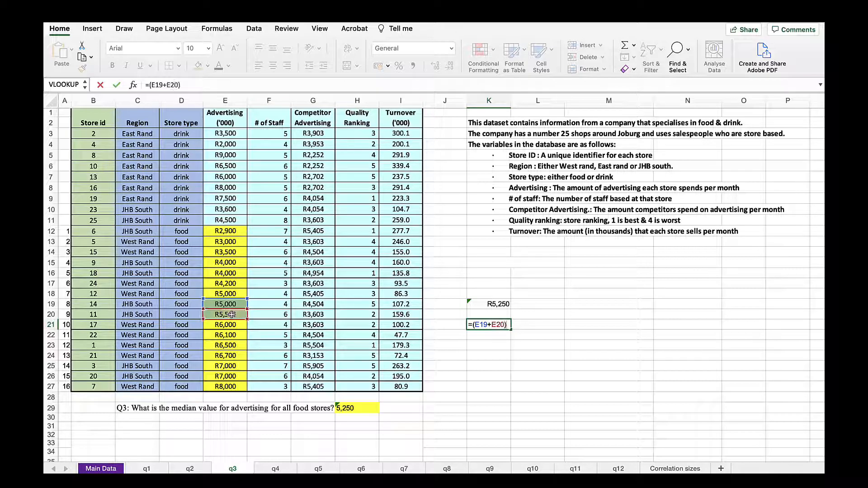
key("Return")
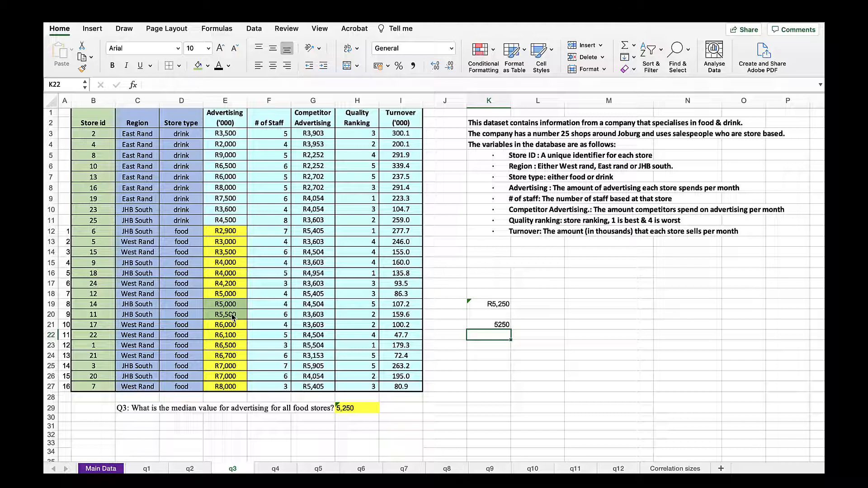
Step: Write the median position rule "N+1 / 2" as text in M18 and the label "Position" in N18
left_click(567, 293)
type("'N")
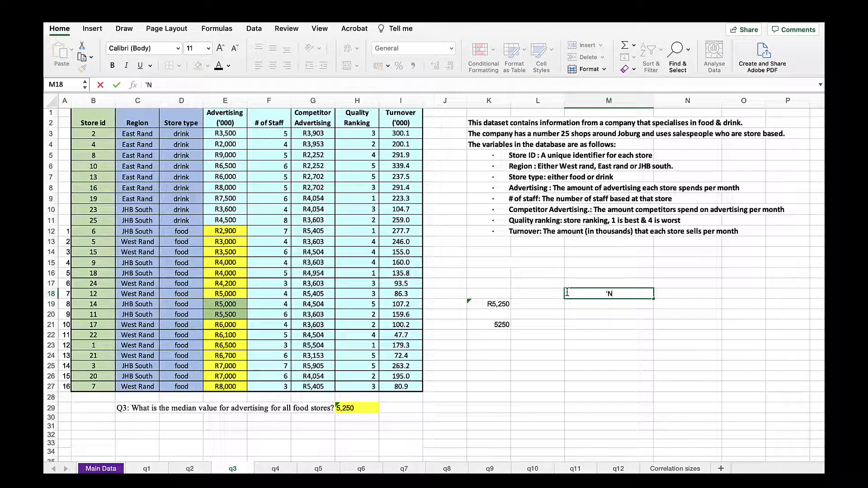
type("+1 / 2")
key("Return")
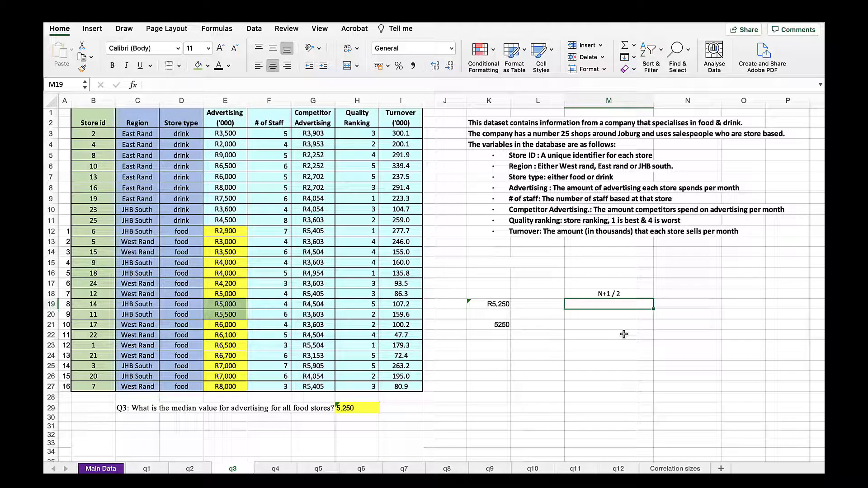
left_click(677, 294)
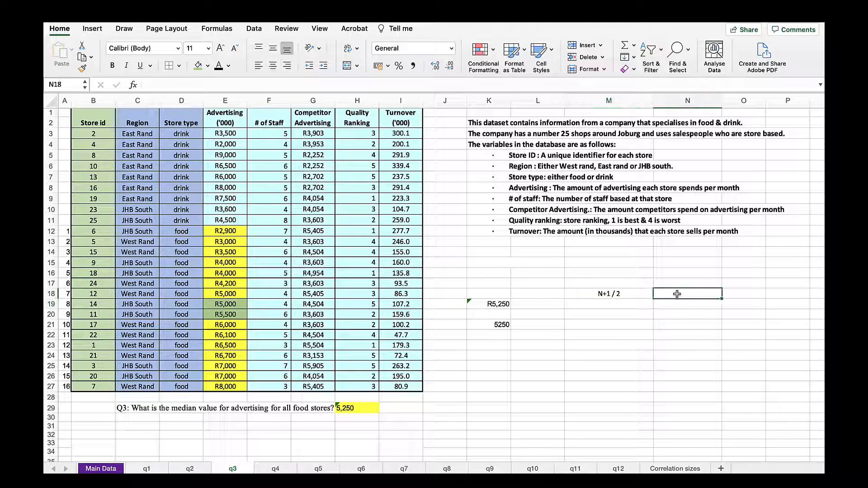
type("Posit")
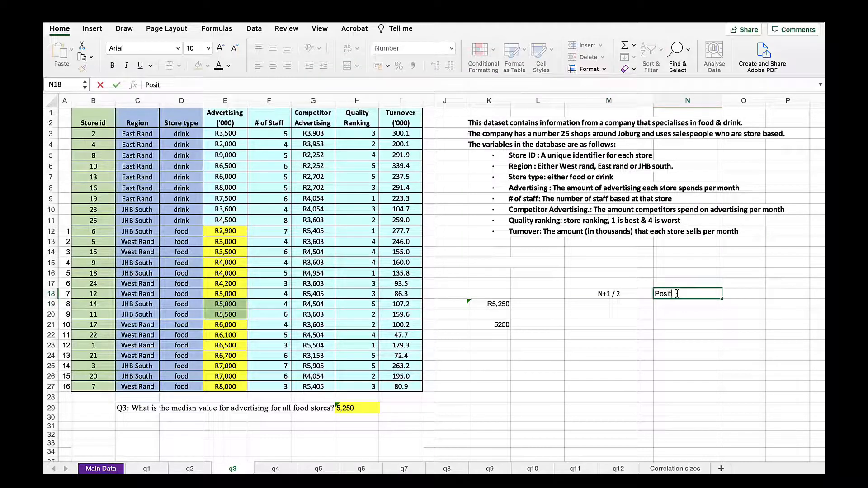
type("ion")
key("Return")
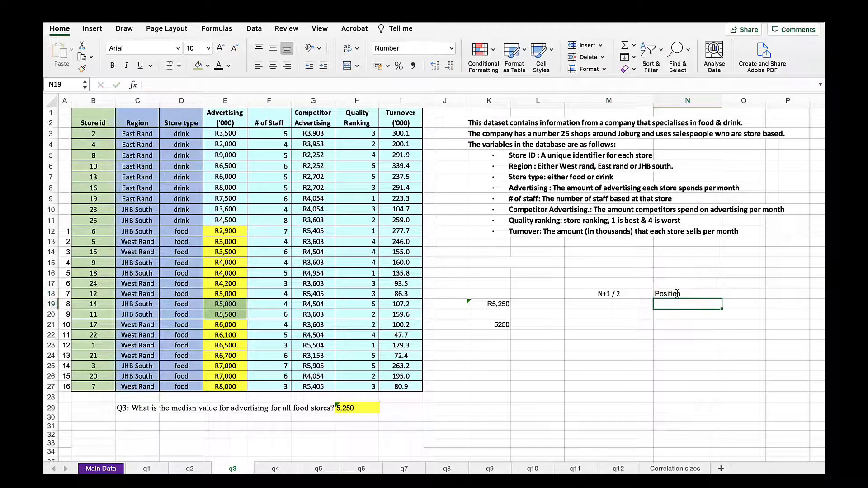
Step: Write the worked calculation "16 + 1 = 17 / 2 =" as text in M20
left_click(605, 313)
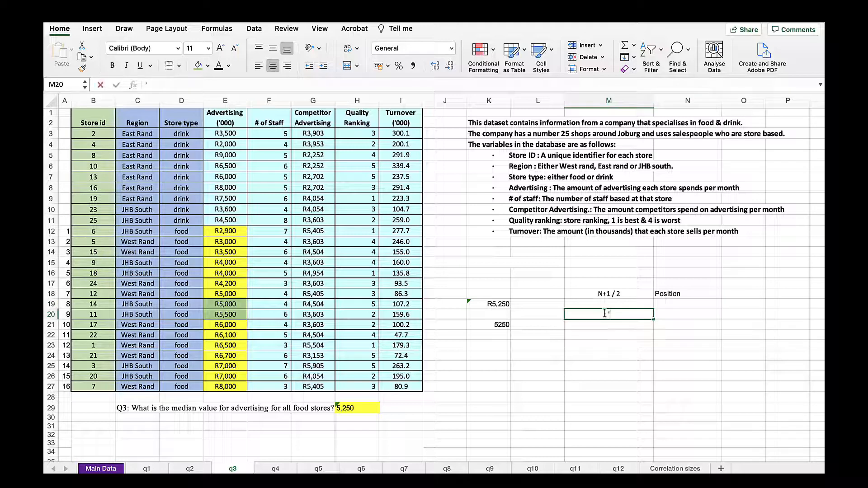
type("'16 +")
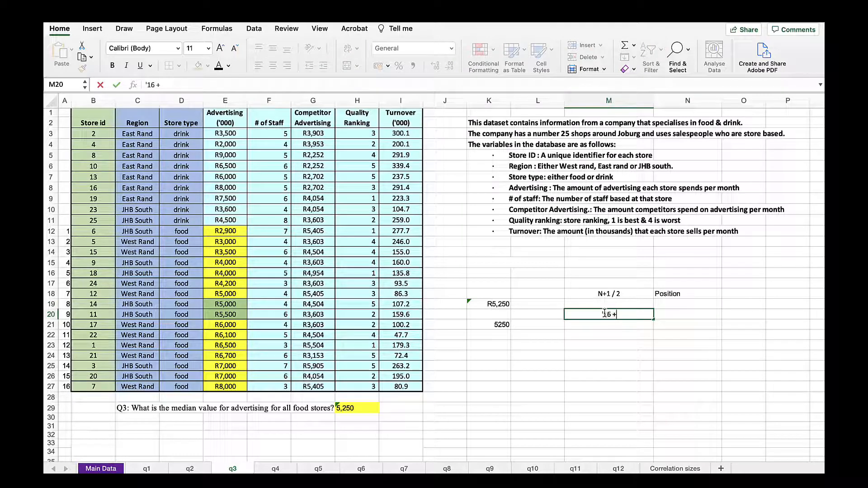
type(" 1")
type(")")
key("BackSpace")
type("= 17")
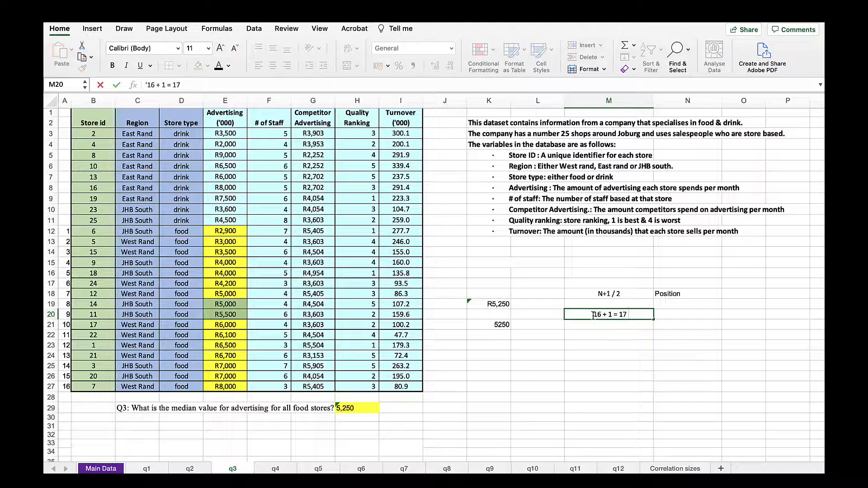
type(" / 2 =")
key("Return")
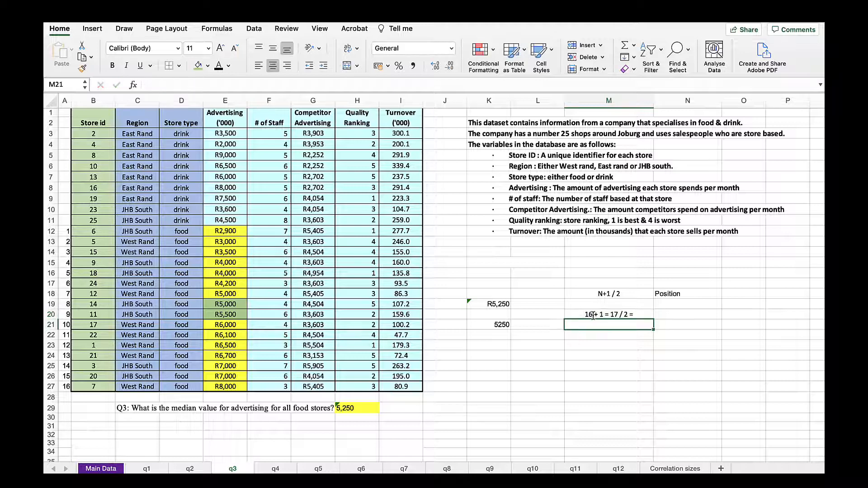
Step: Enter "8.5th position" in N20 beside the worked calculation
left_click(669, 316)
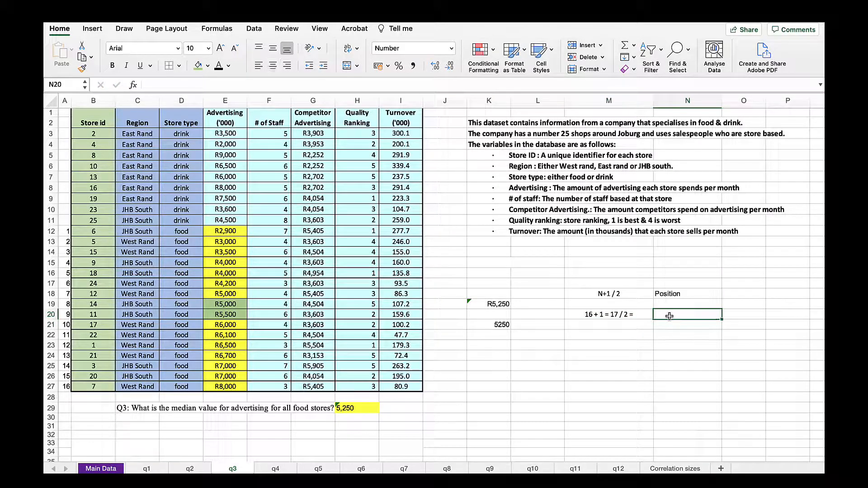
type("8.5th")
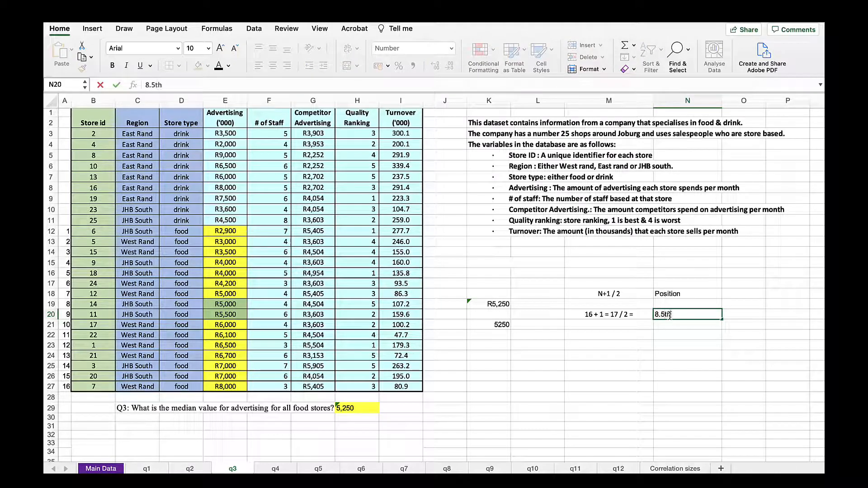
type(" position")
key("Return")
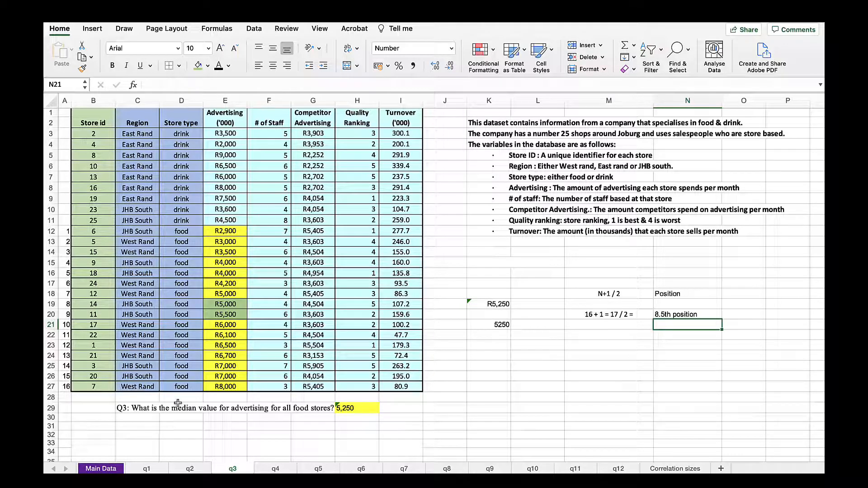
Step: Fill the position numbers 8 and 9 in A19:A20 with yellow
left_click(64, 305)
left_click_drag(65, 305, 65, 315)
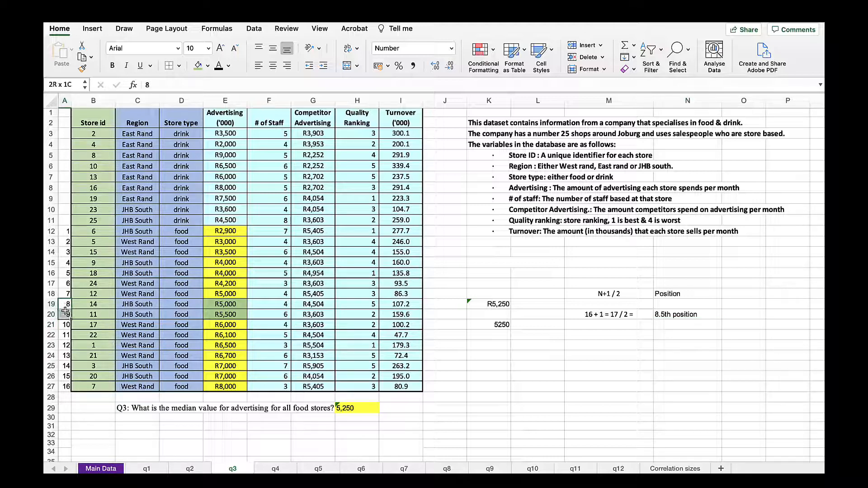
left_click(208, 65)
left_click(230, 188)
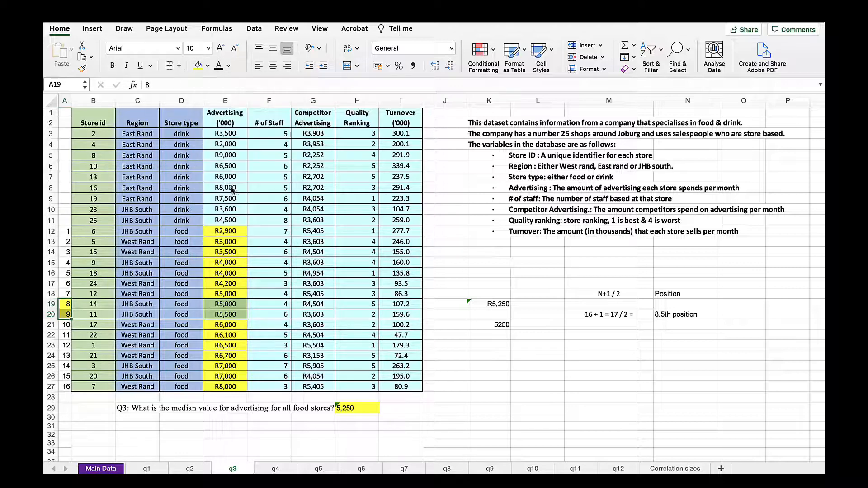
left_click(537, 342)
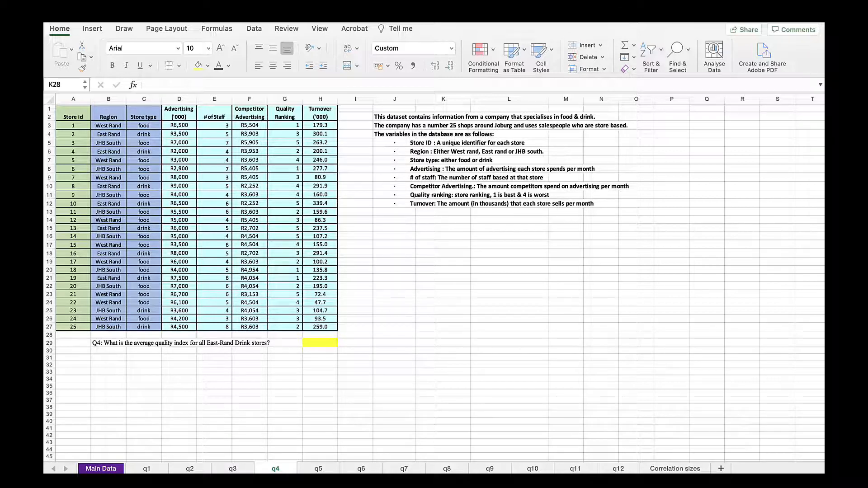
Step: On sheet q4, fill the Quality ranking, Region and Store type descriptions in J11:K11, J6:K6 and J7:K7 with yellow
key("Down")
key("Up")
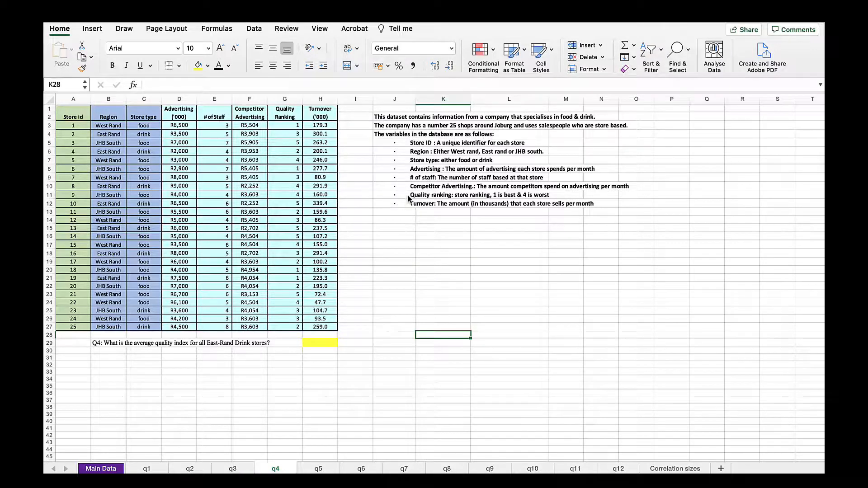
left_click_drag(407, 195, 425, 194)
left_click(198, 66)
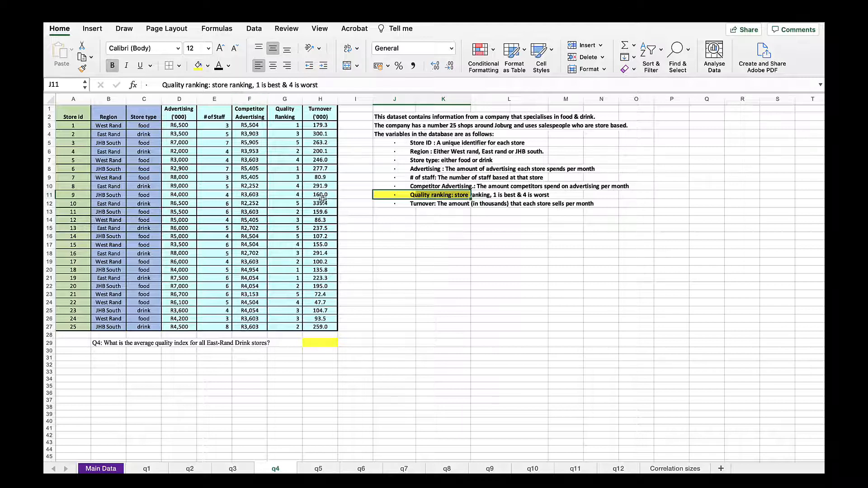
left_click_drag(385, 154, 424, 153)
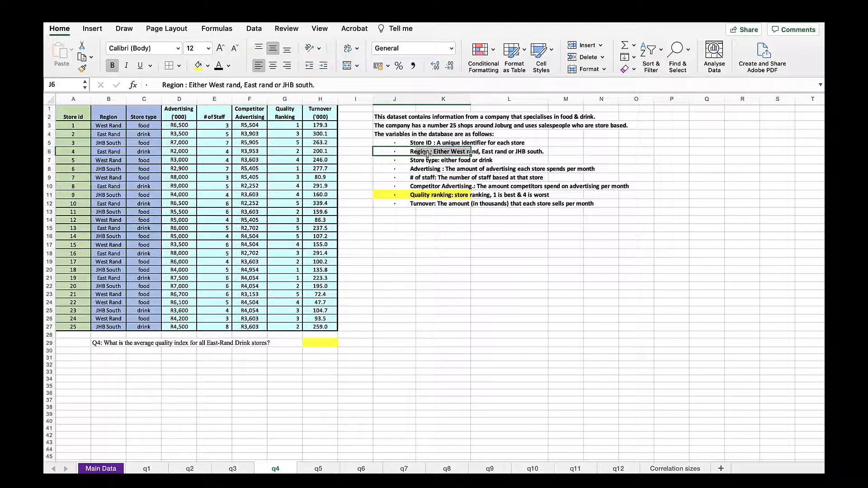
left_click(199, 67)
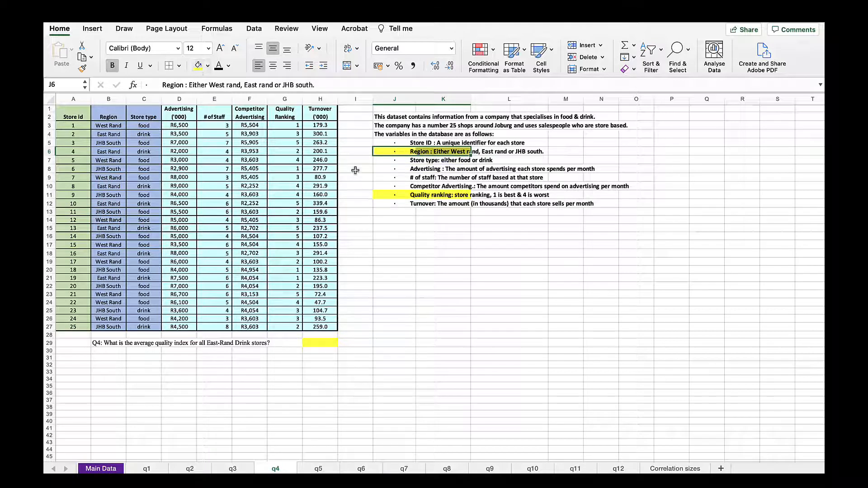
left_click_drag(386, 163, 430, 161)
left_click(199, 66)
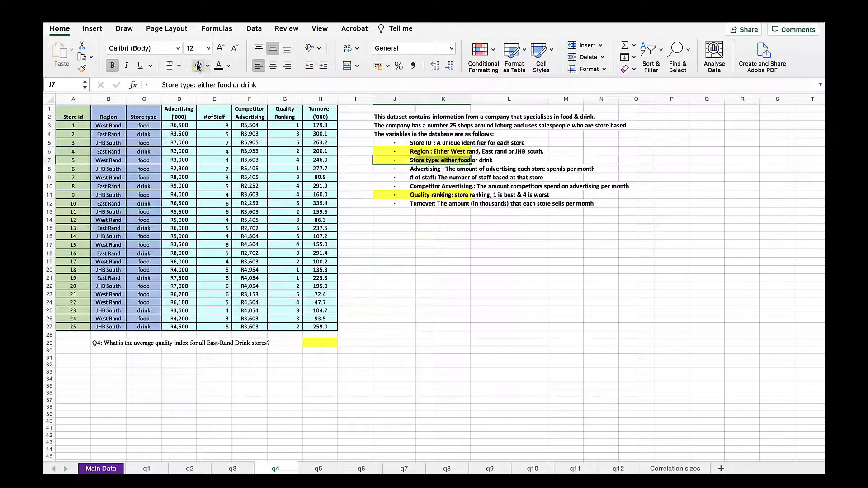
left_click(427, 297)
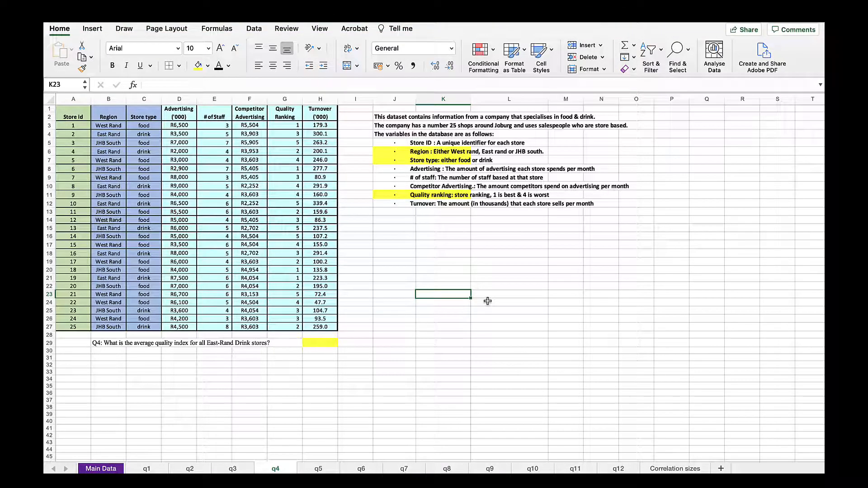
Step: Create a pivot table from the store data A1:H27, placed on the existing q4 sheet at J17
left_click(406, 246)
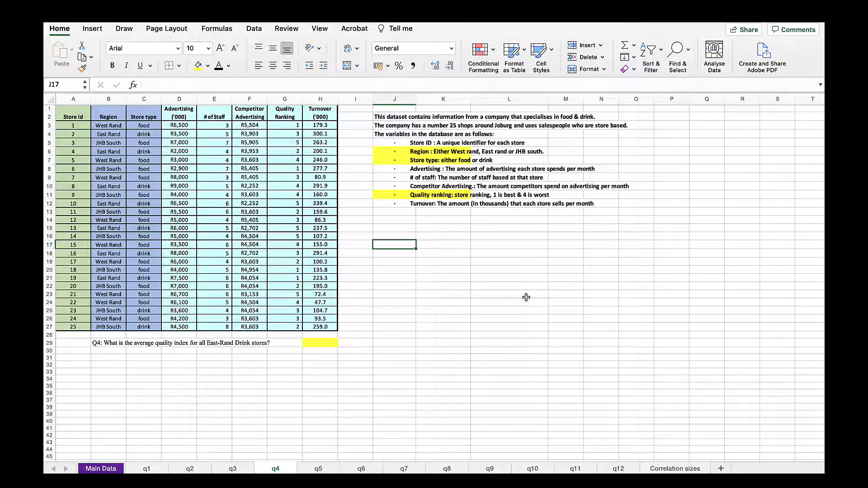
left_click(92, 29)
left_click(57, 57)
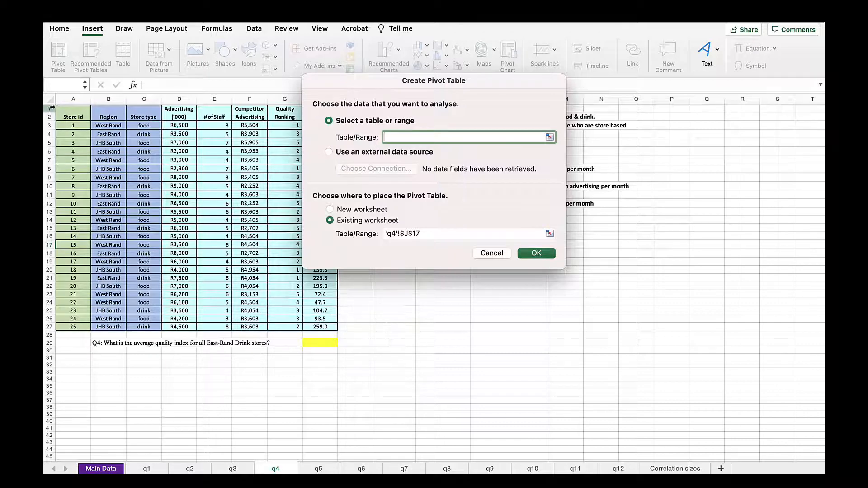
left_click_drag(71, 110, 321, 331)
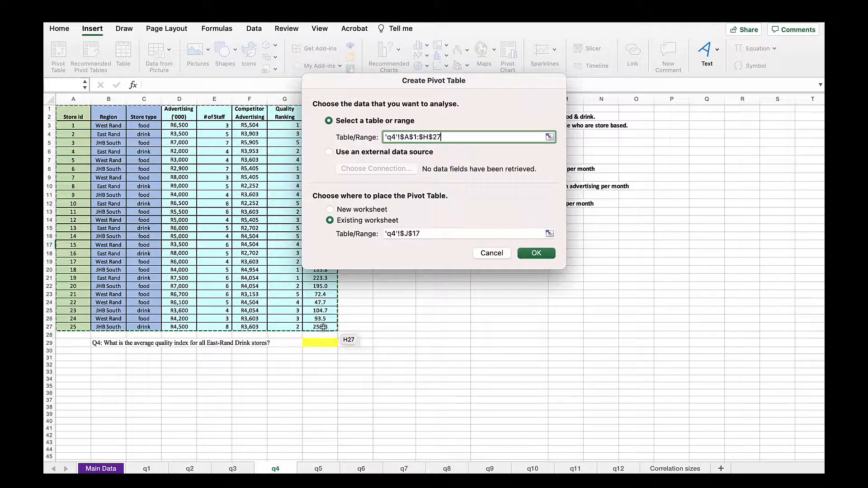
left_click(528, 254)
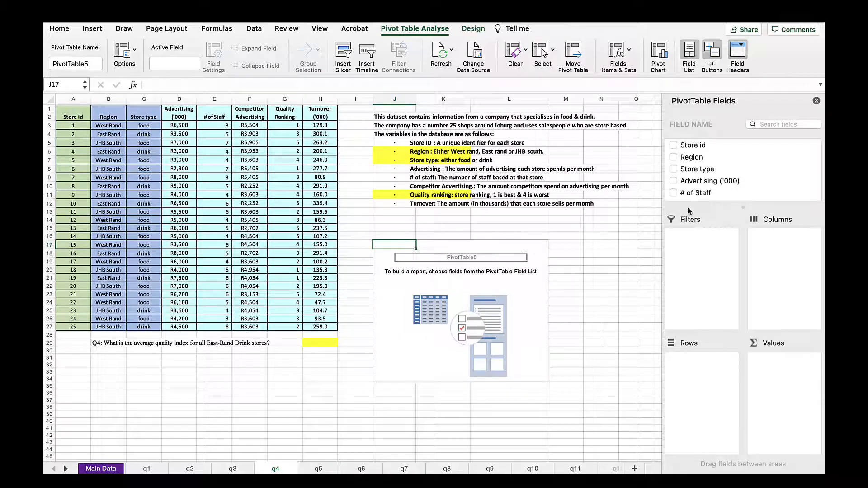
Step: Build the pivot table with Region as rows, and Count of Store type and Sum of Quality Ranking as values
left_click(673, 158)
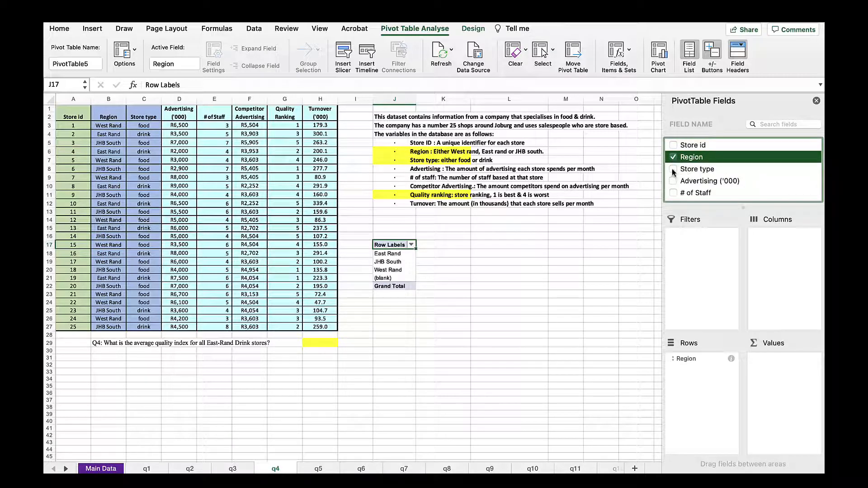
left_click(673, 170)
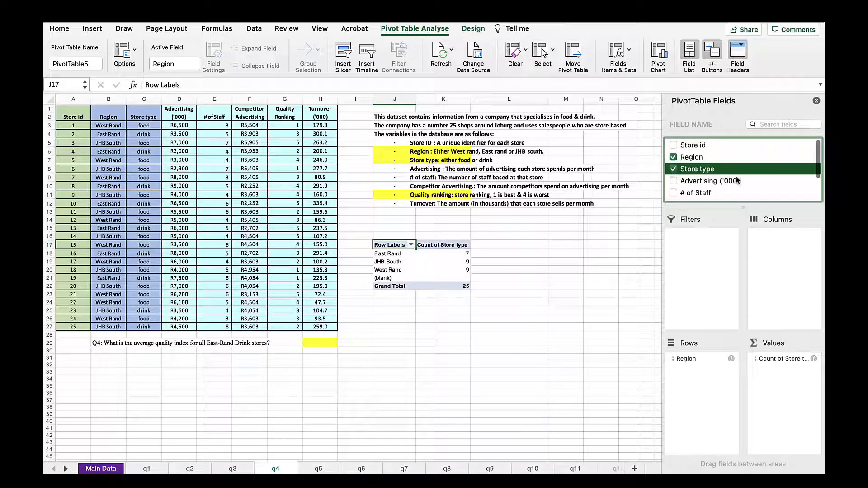
scroll(738, 181, "down", 3)
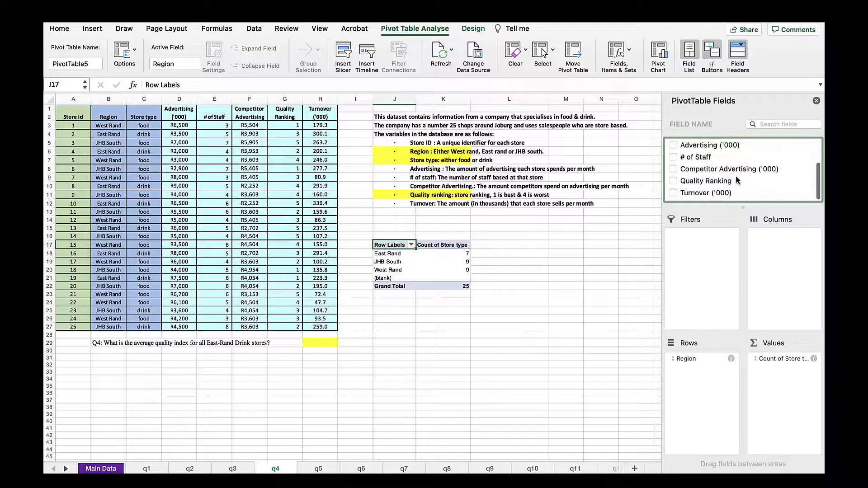
left_click(674, 183)
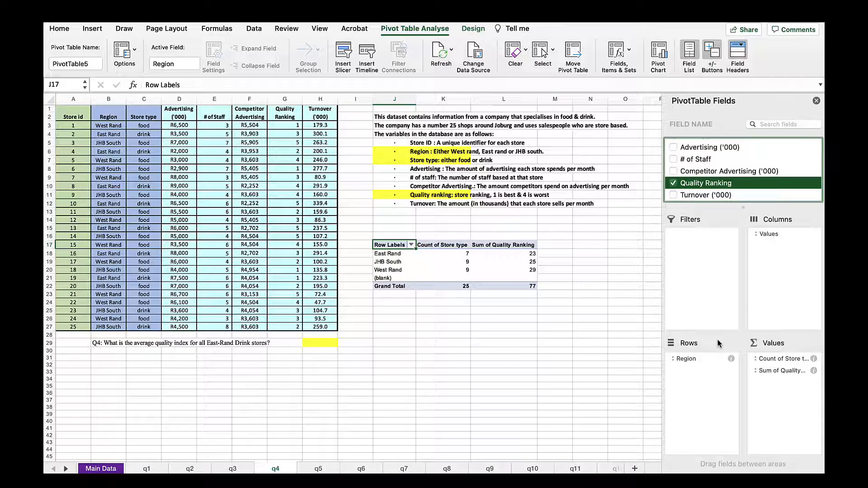
Step: In K29, calculate East Rand's average quality ranking by dividing its Sum of Quality Ranking by its Count of Store type
left_click(442, 341)
type("+")
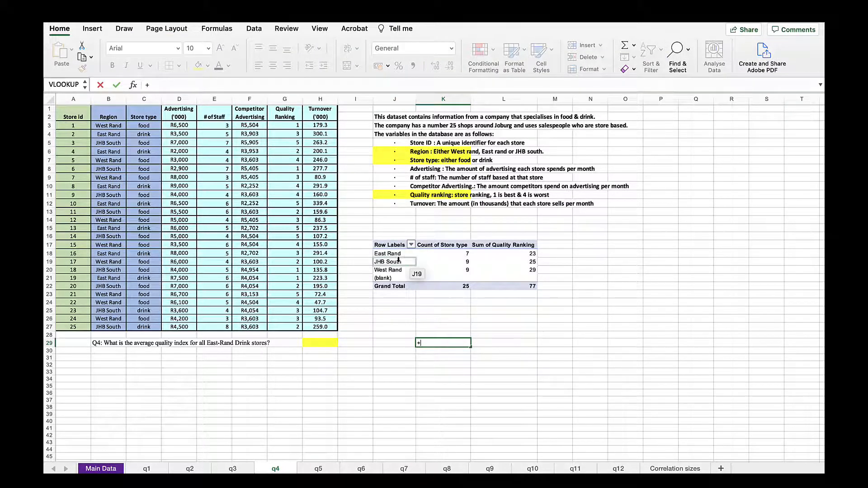
left_click(525, 255)
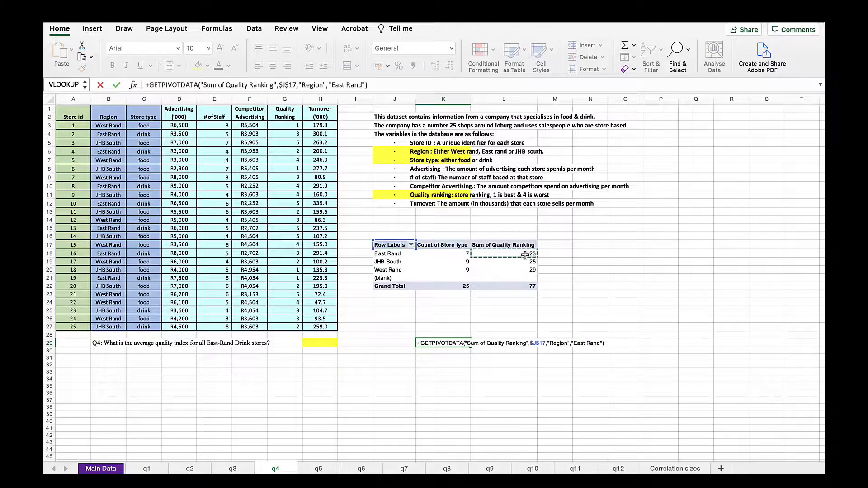
type("/")
left_click(459, 254)
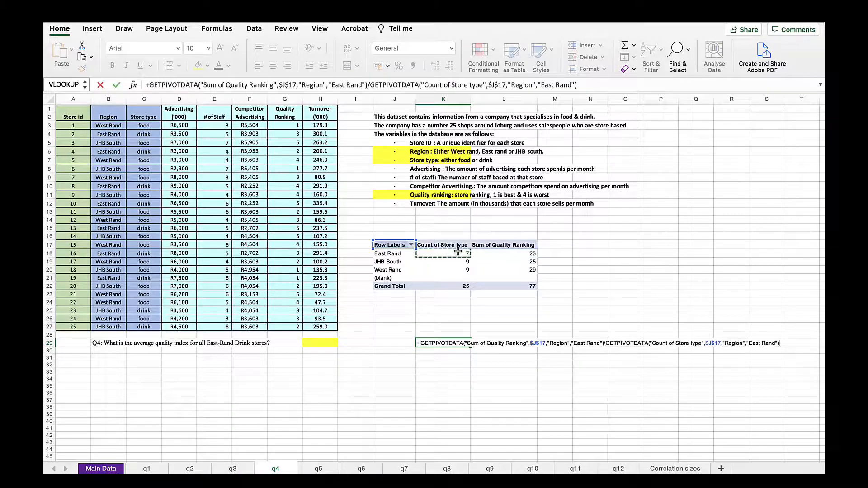
key("Return")
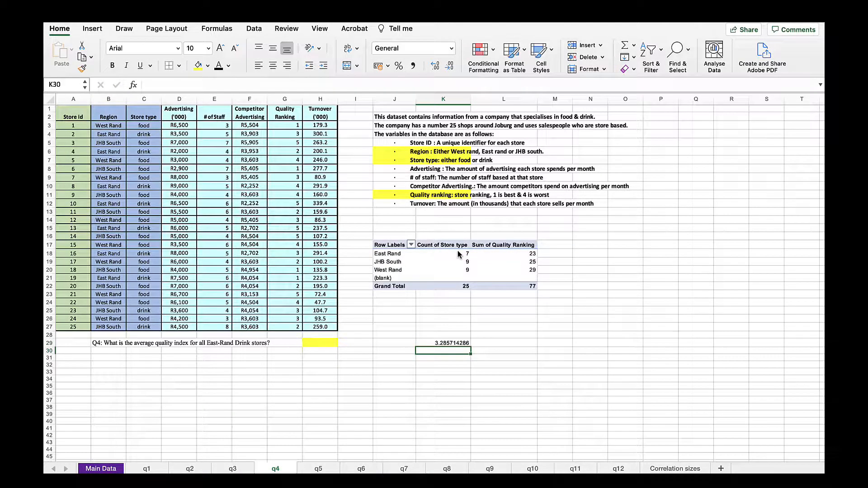
Step: Format K29 in comma style and set the font colour of the yellow answer cell H29 to black
left_click(455, 343)
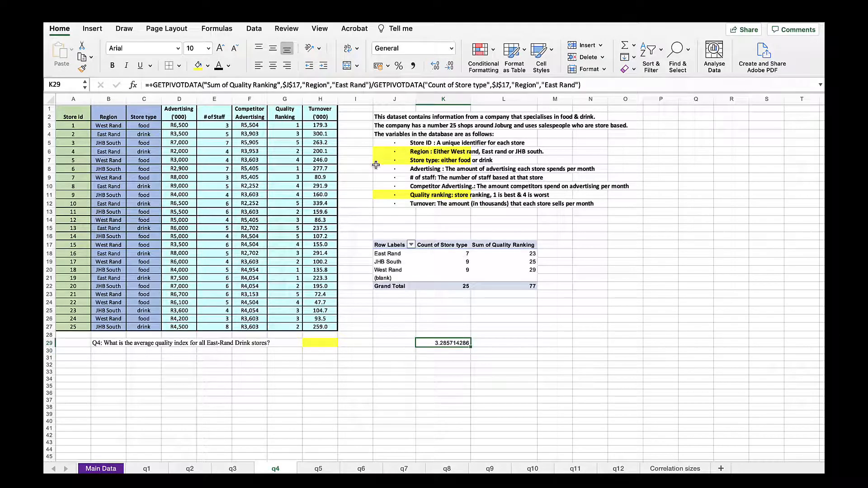
left_click(414, 66)
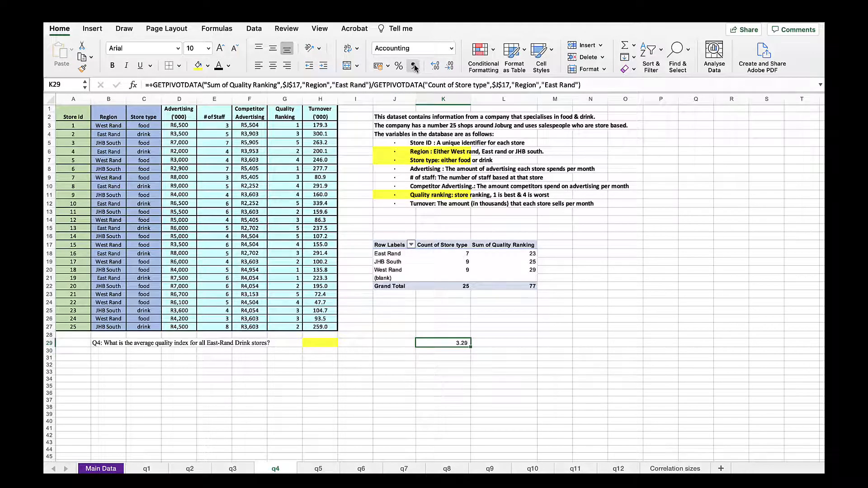
left_click(320, 344)
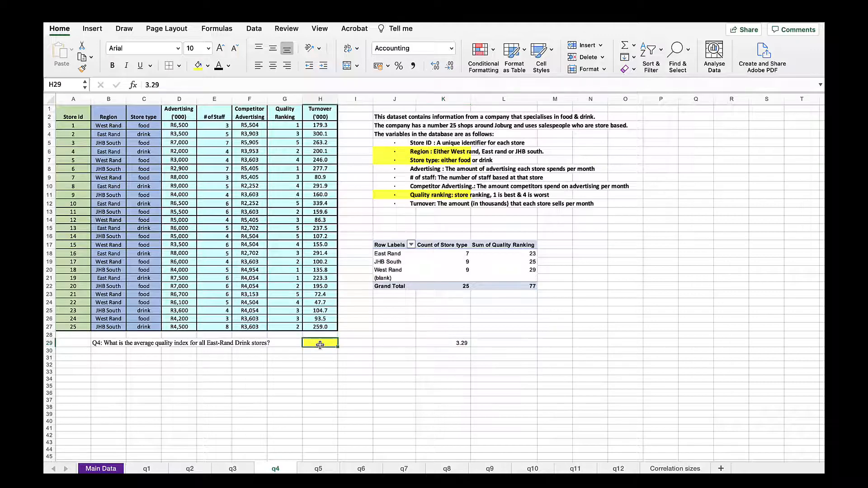
left_click(220, 70)
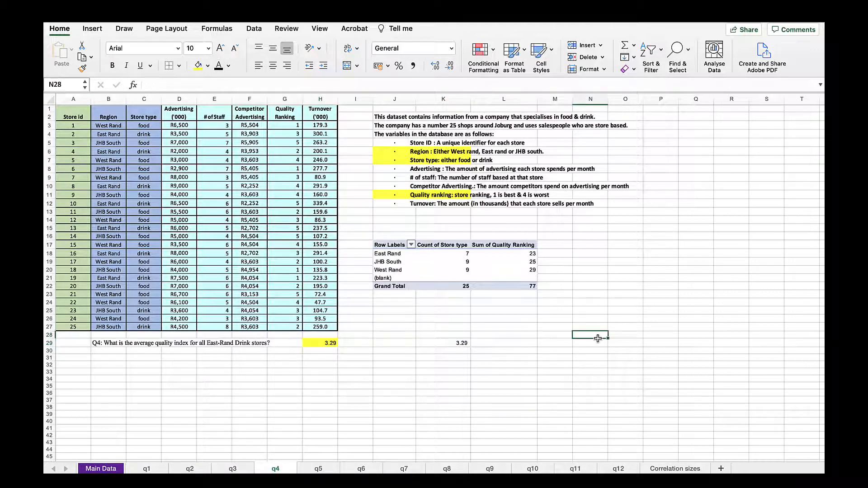
Step: Change the pivot table's Quality Ranking value field to be summarised by Average
left_click(503, 261)
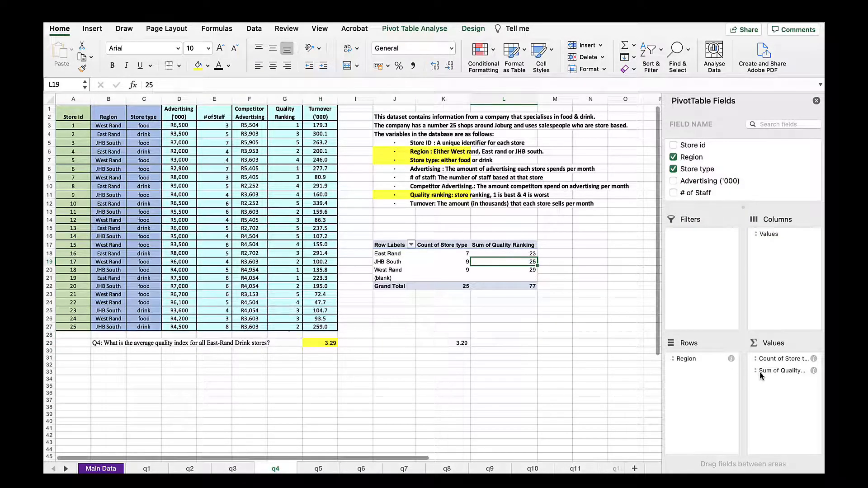
left_click(799, 372)
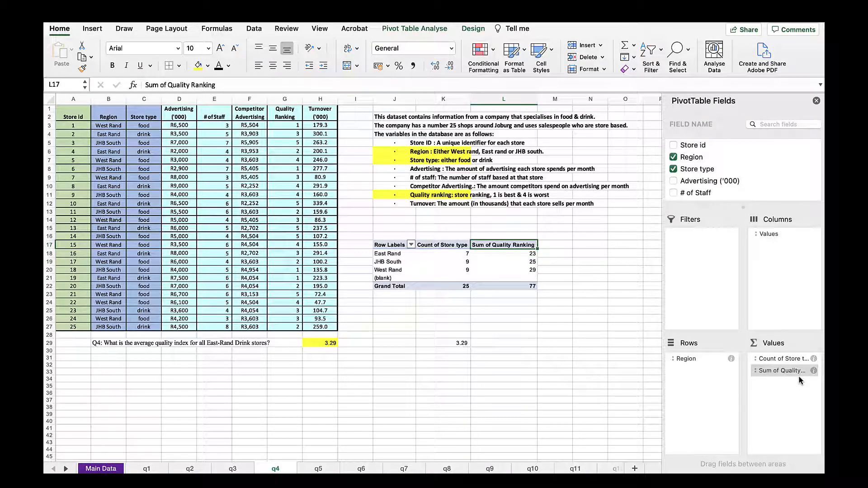
double_click(482, 247)
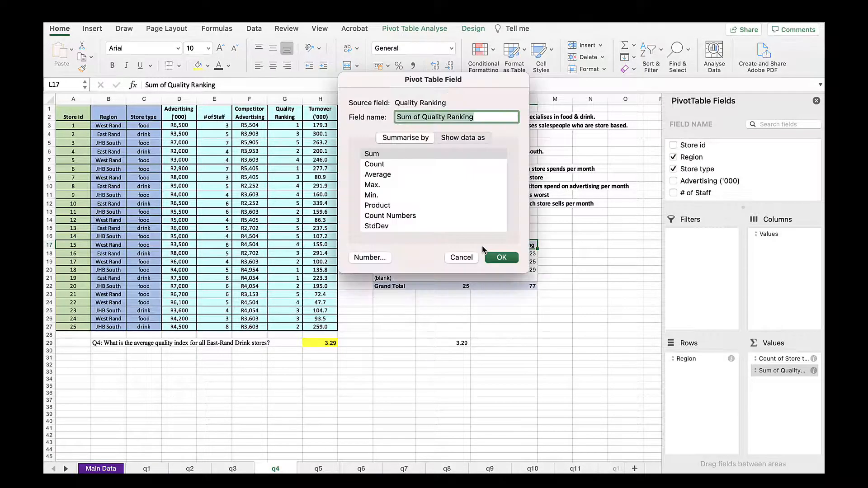
left_click(377, 175)
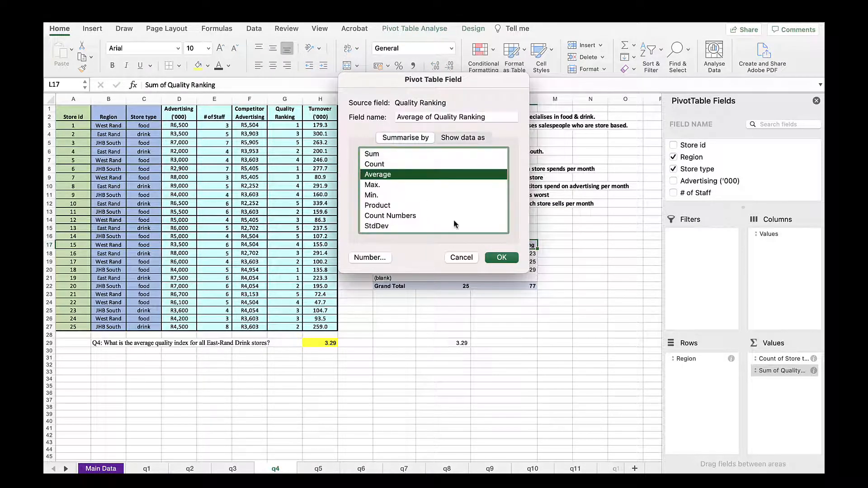
left_click(499, 261)
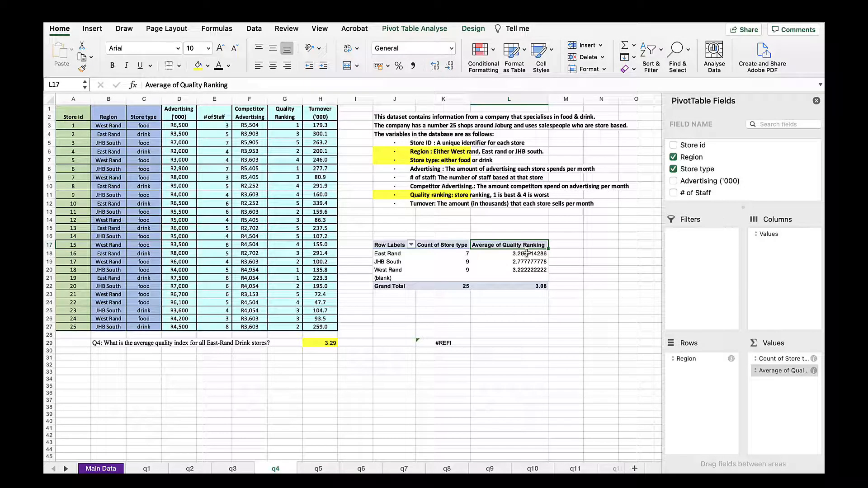
Step: Format the regional quality ranking averages in L18:L20 in comma style with two decimals
left_click_drag(528, 253, 528, 272)
left_click(418, 68)
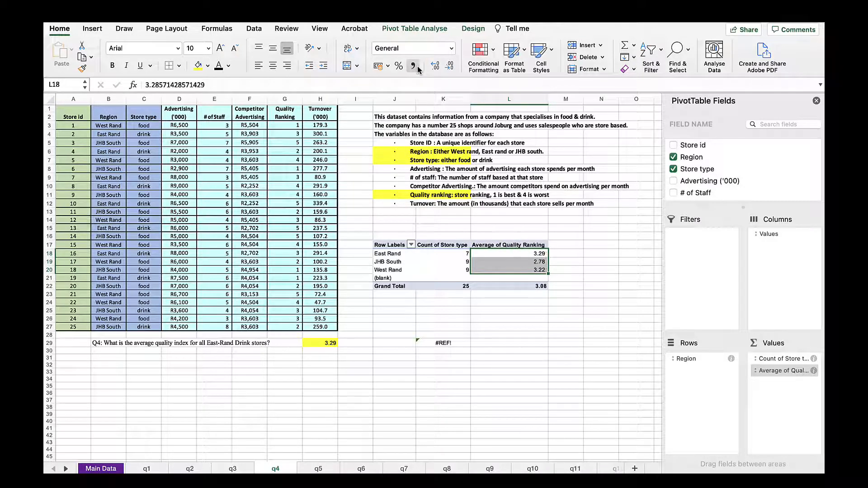
left_click(624, 302)
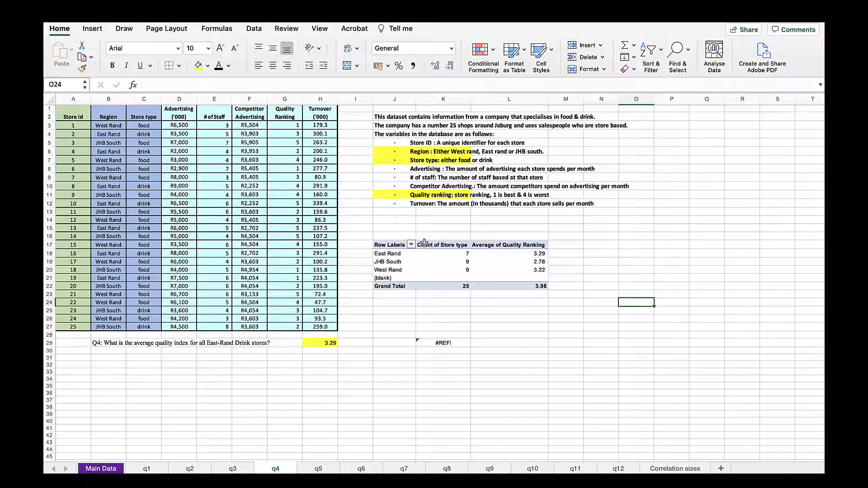
Step: Clear the broken GETPIVOTDATA division formula from K29
left_click(454, 340)
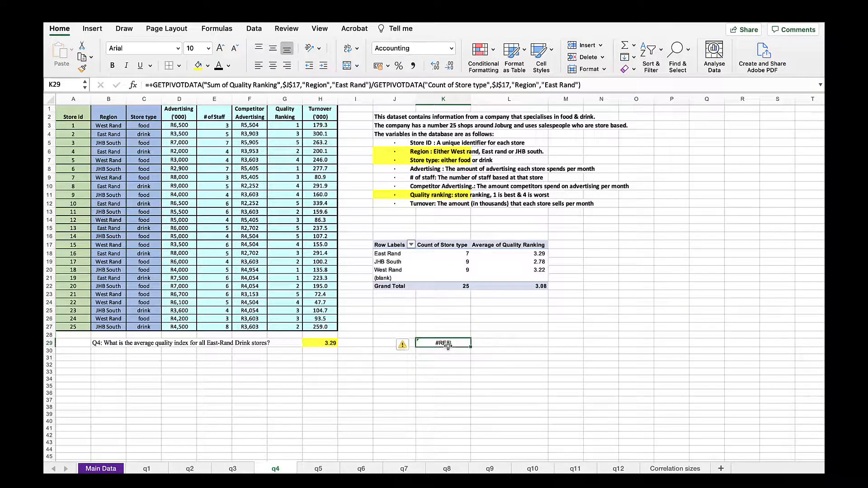
key("Delete")
left_click(449, 349)
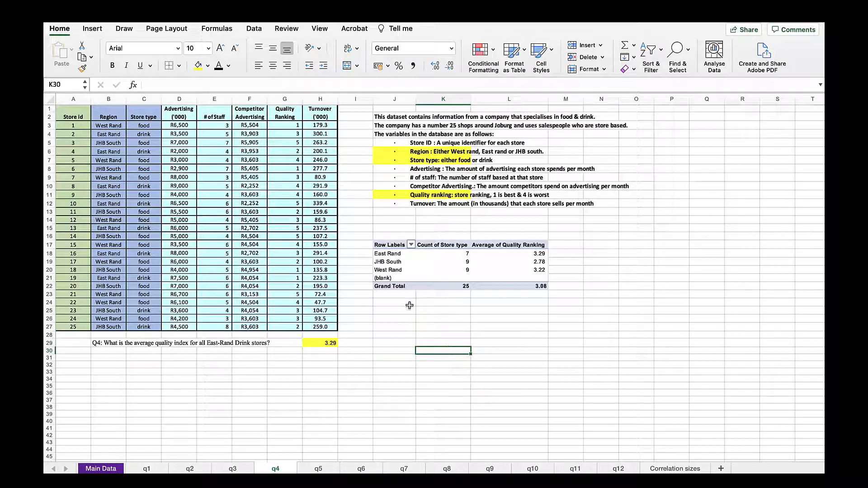
Step: On sheet q5, fill the # of staff and Region descriptions in J9:K9 and J6:K6 with yellow
key("ctrl+Page_Down")
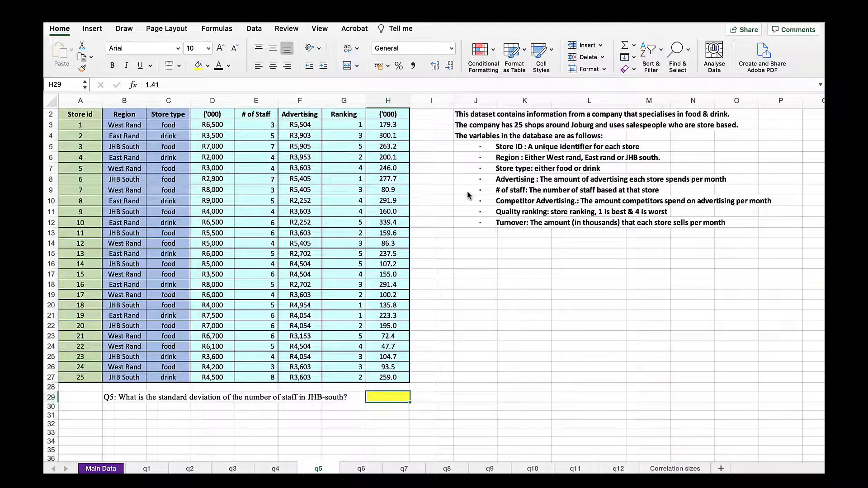
left_click_drag(468, 192, 527, 191)
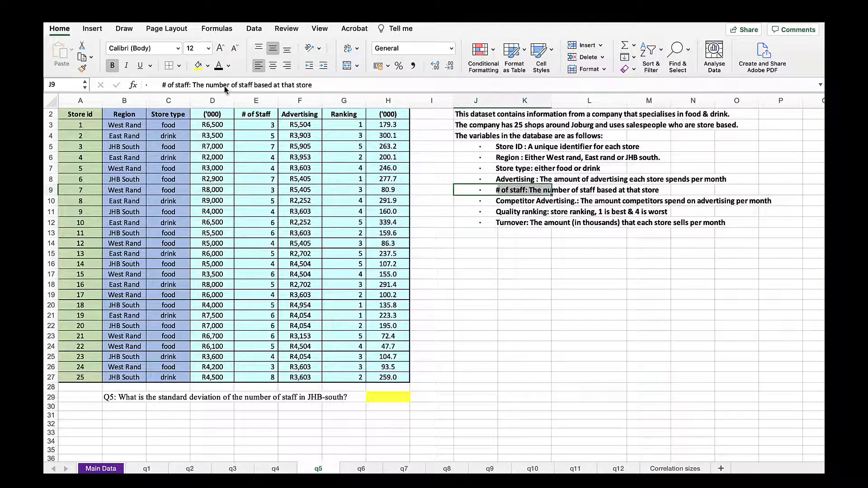
left_click(198, 66)
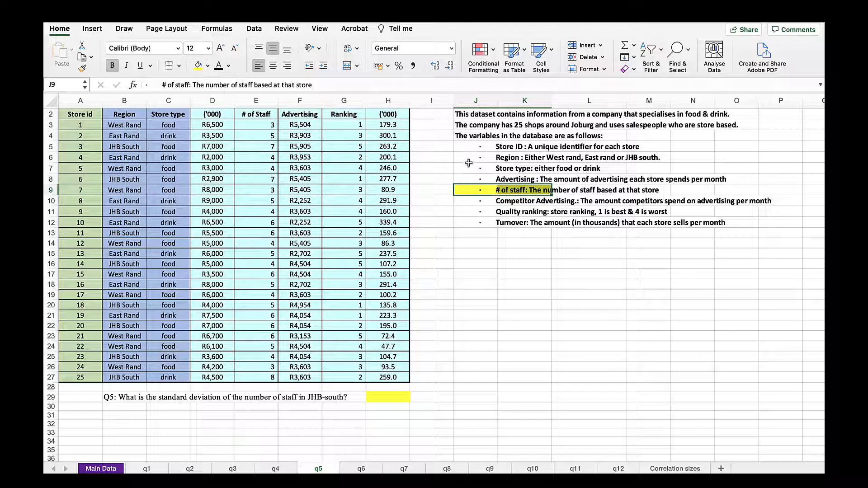
left_click_drag(468, 157, 511, 155)
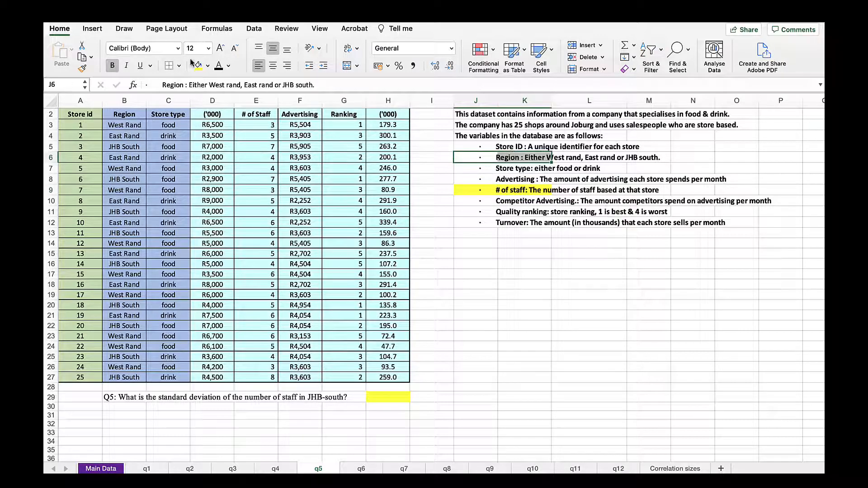
left_click(198, 65)
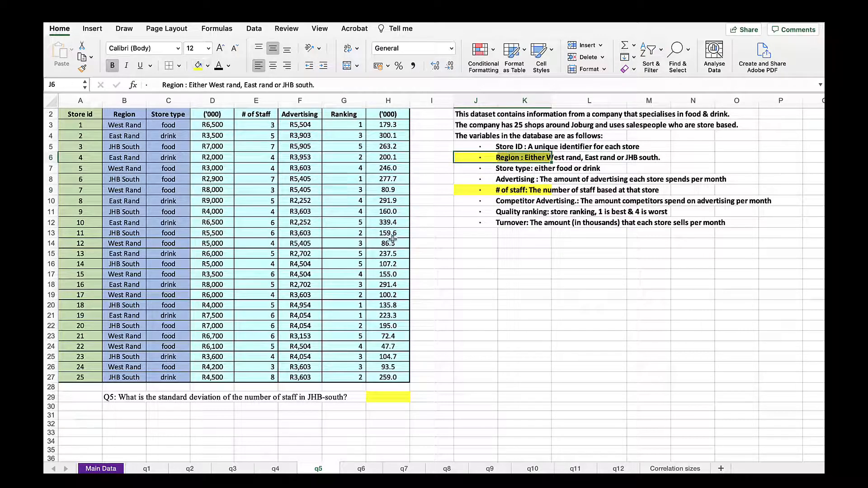
Step: Create a pivot table from the store data A1:H27 at J17 on sheet q5, with Region as rows and # of Staff as values
left_click(469, 275)
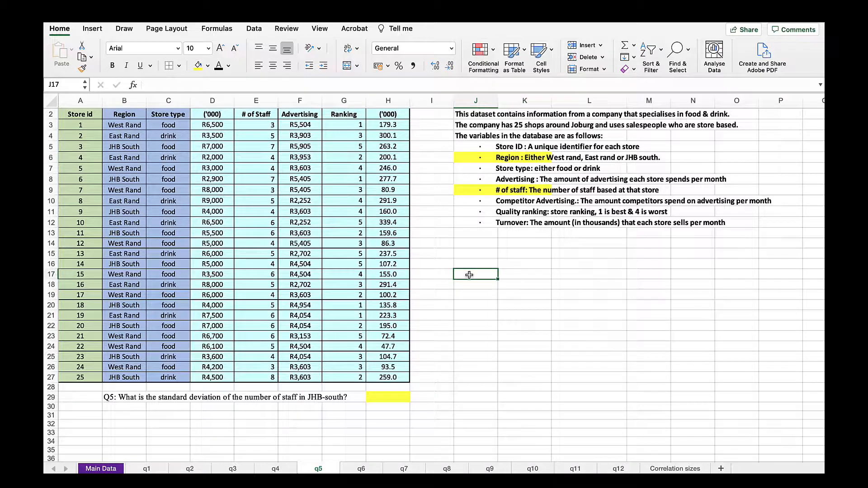
left_click(92, 29)
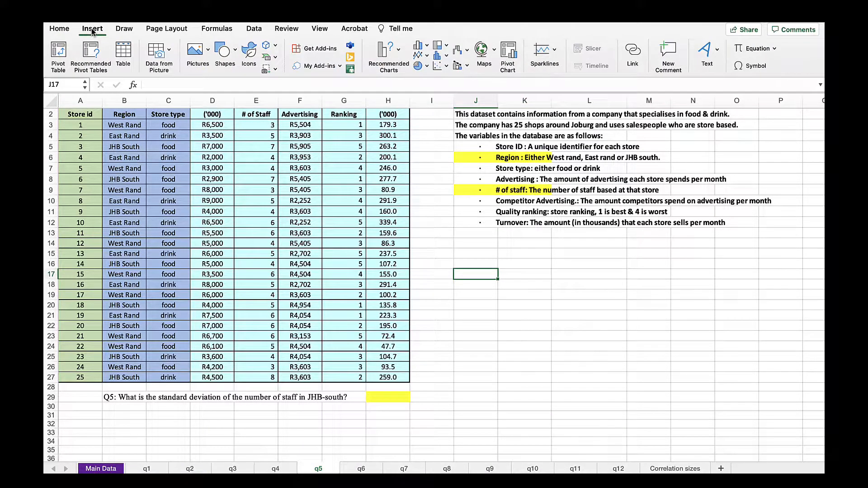
left_click(58, 55)
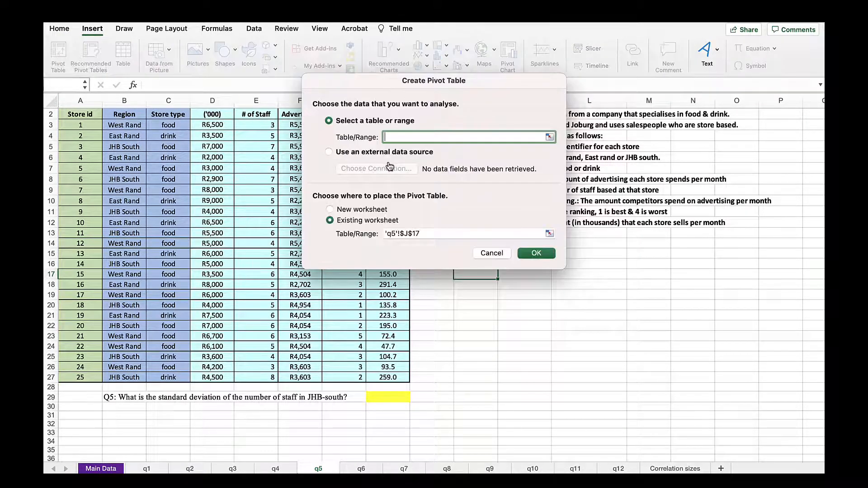
left_click_drag(397, 379, 44, 74)
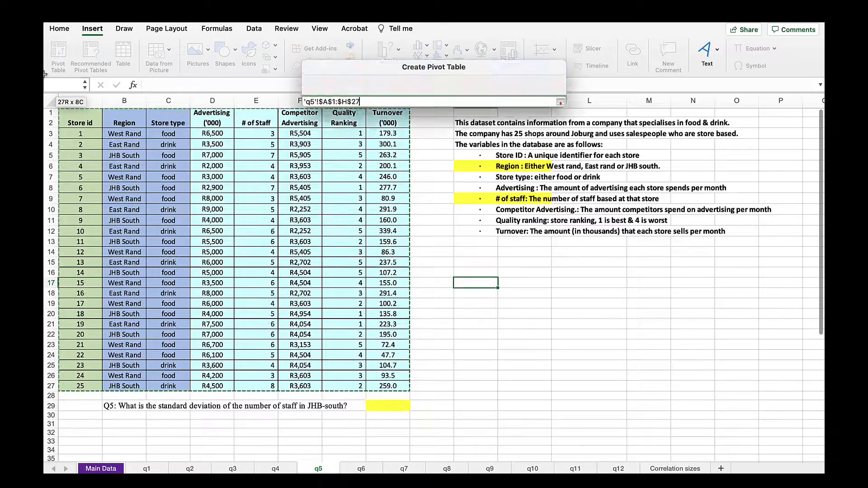
left_click(538, 253)
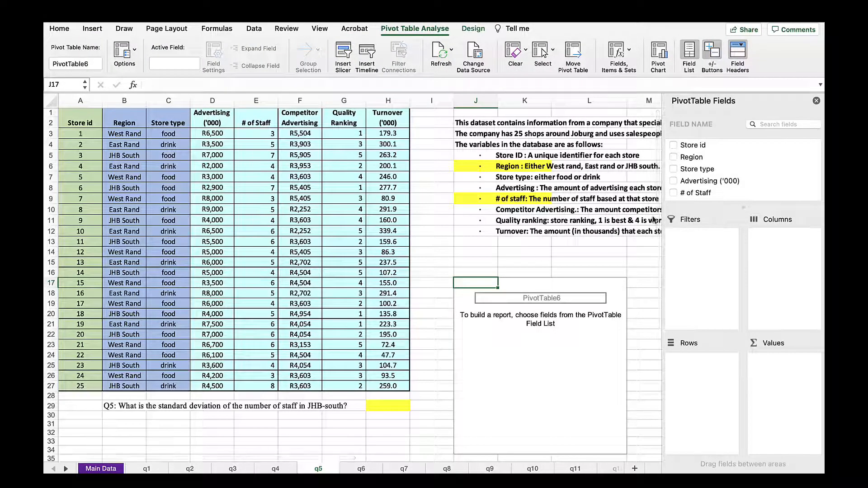
left_click(675, 159)
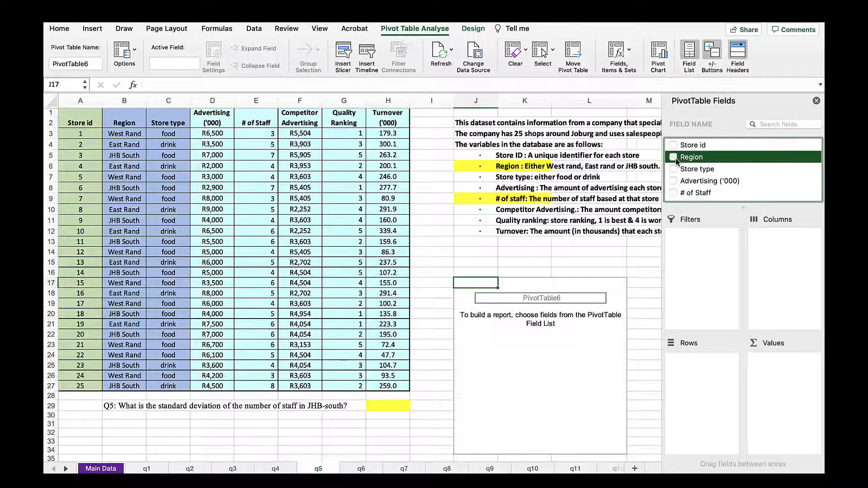
left_click(674, 194)
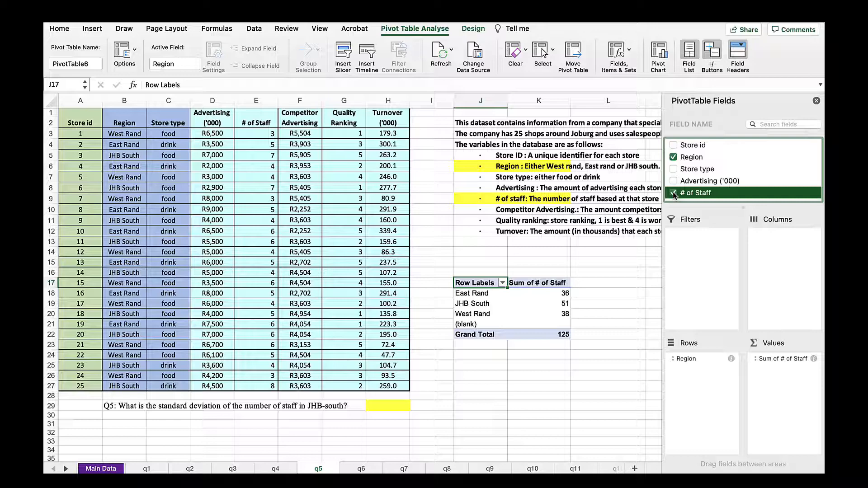
Step: Summarise the # of Staff values in the q5 pivot table by StdDevp instead of Sum
double_click(528, 283)
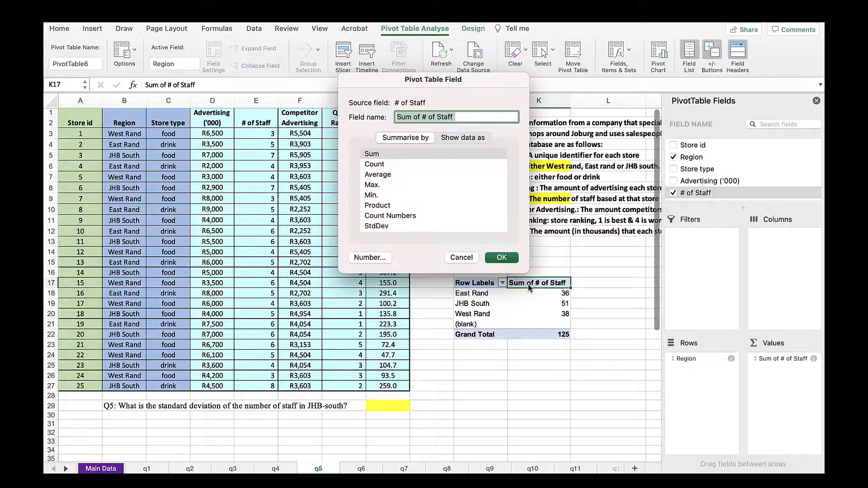
scroll(476, 205, "down", 3)
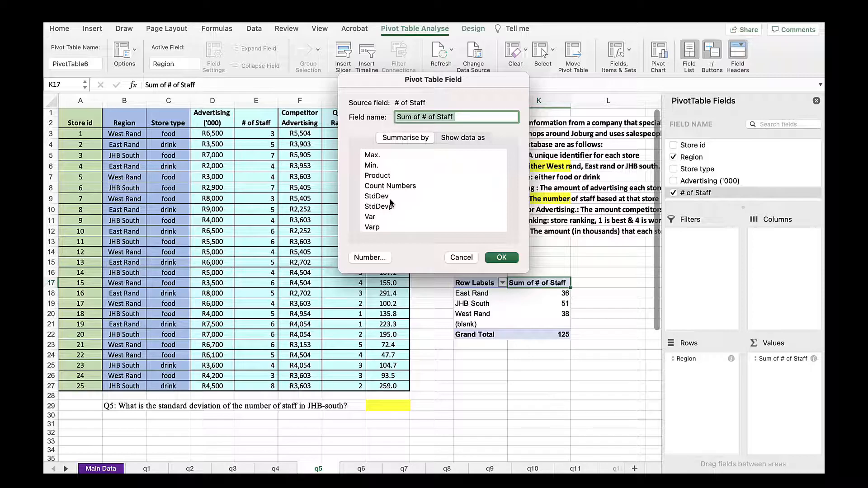
left_click(368, 207)
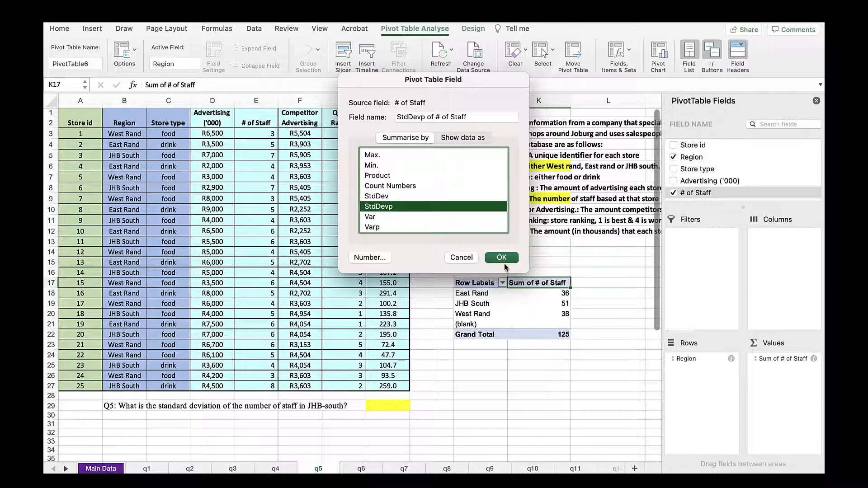
left_click(504, 257)
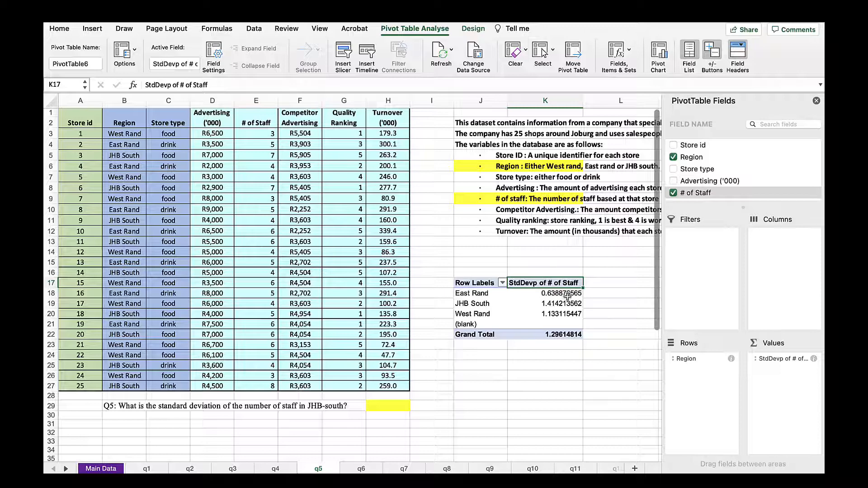
Step: Format the pivot table's regional standard deviations and grand total in K18:K22 in comma style with two decimals
left_click_drag(550, 293, 550, 334)
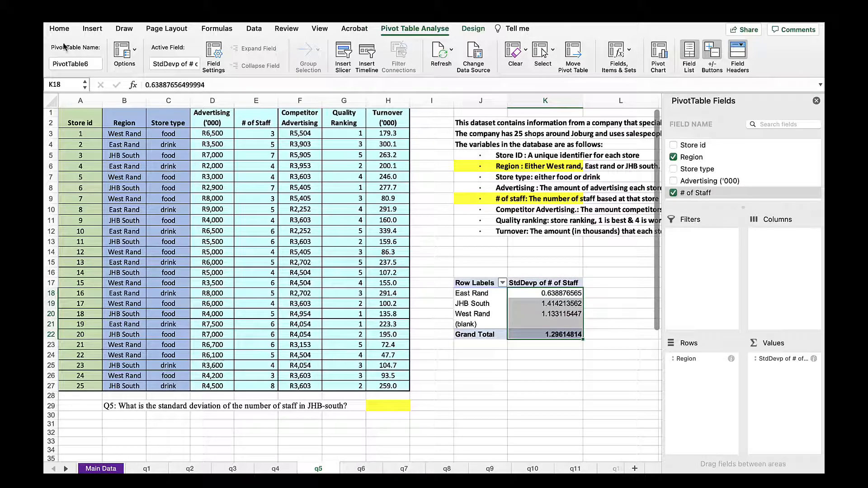
left_click(61, 29)
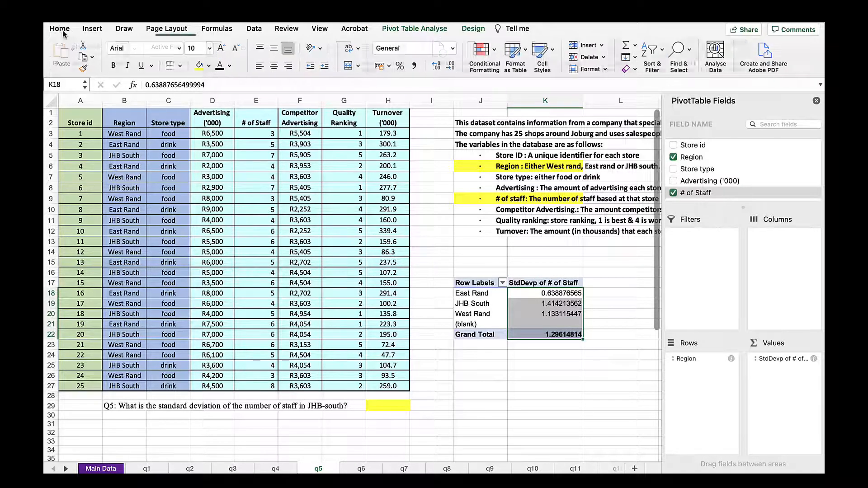
left_click(413, 66)
left_click(601, 386)
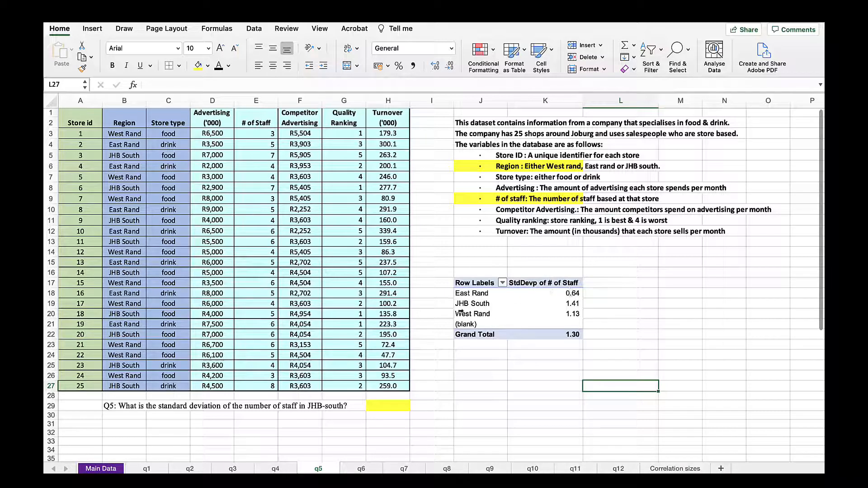
Step: Reveal the hidden Q5 answer in H29 by changing its font colour to black
left_click(388, 406)
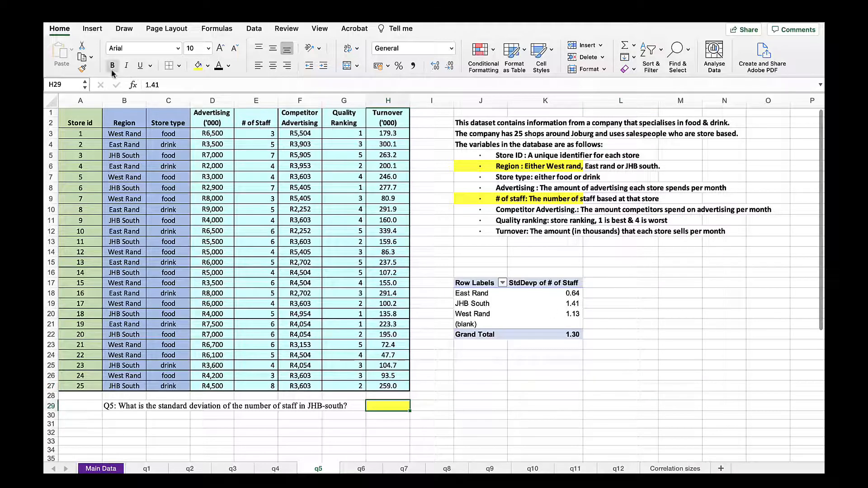
left_click(218, 66)
left_click(601, 304)
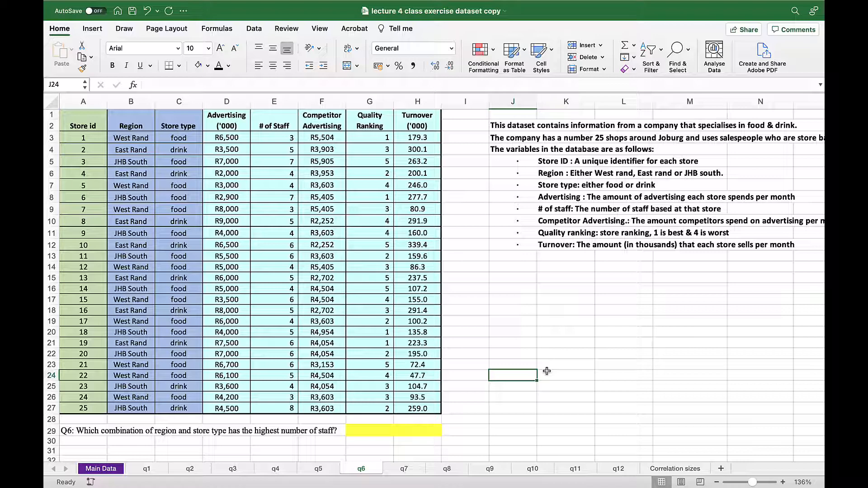
Step: On sheet q6, fill the Region, Store type and # of staff descriptions in J6:K6, J7:K7 and J9:K9 with yellow
left_click_drag(500, 176, 546, 177)
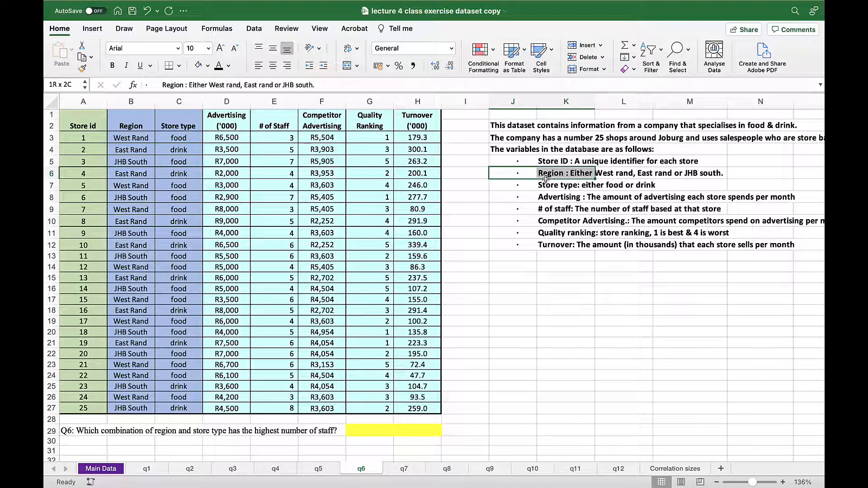
left_click(208, 66)
left_click(230, 188)
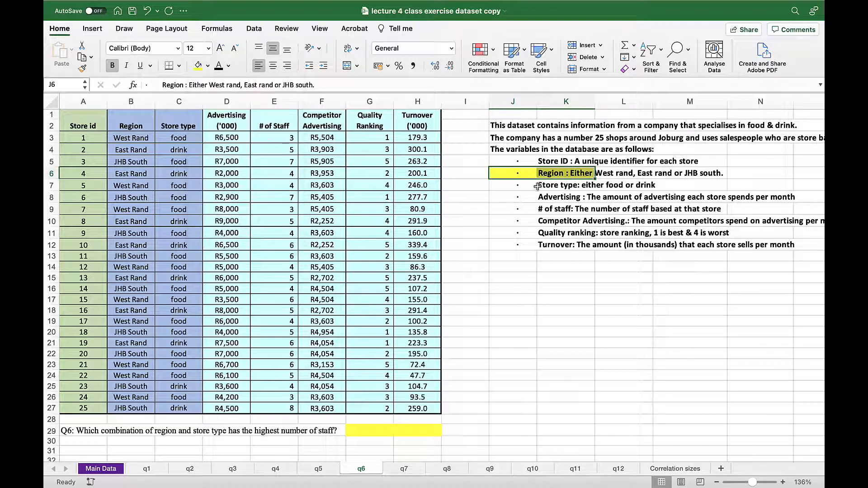
left_click_drag(501, 187, 583, 187)
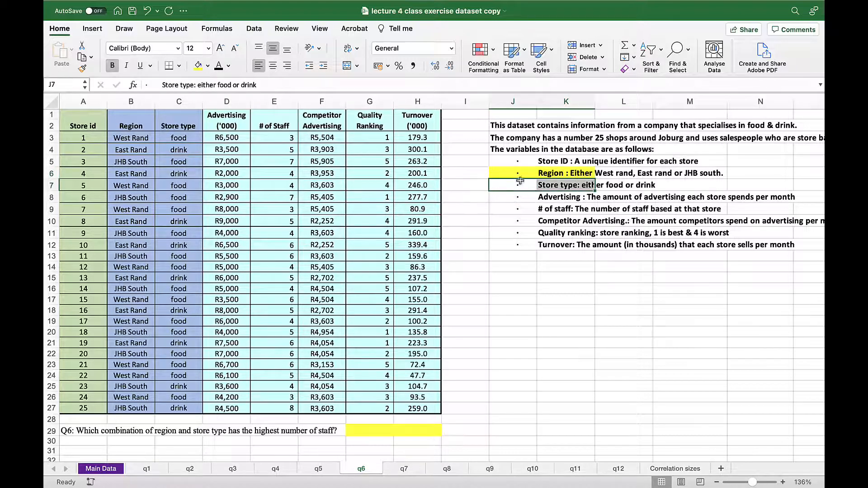
left_click(198, 66)
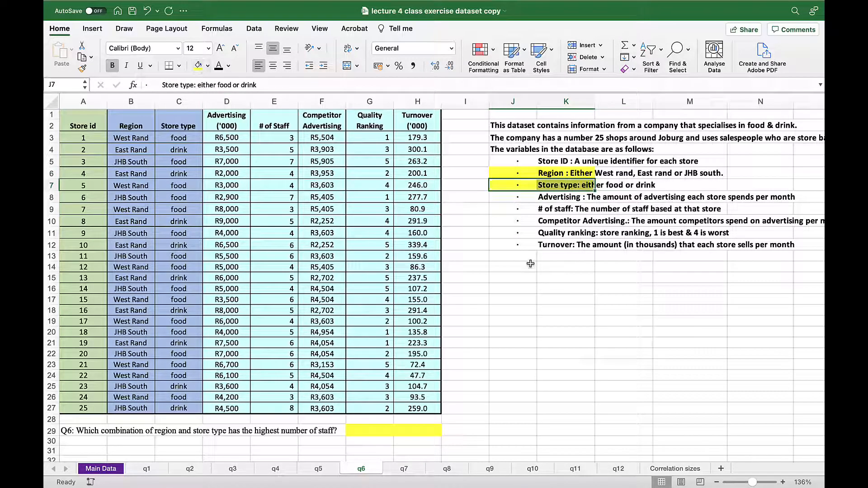
left_click(504, 208)
left_click_drag(504, 209, 586, 209)
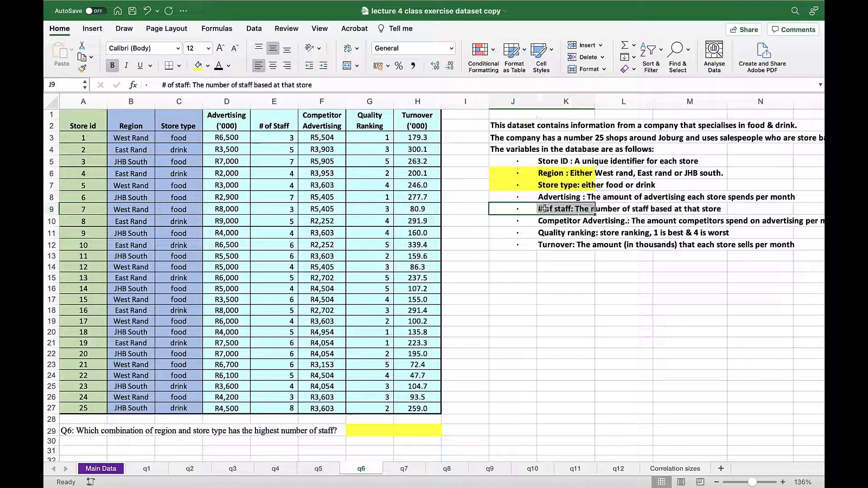
left_click(198, 66)
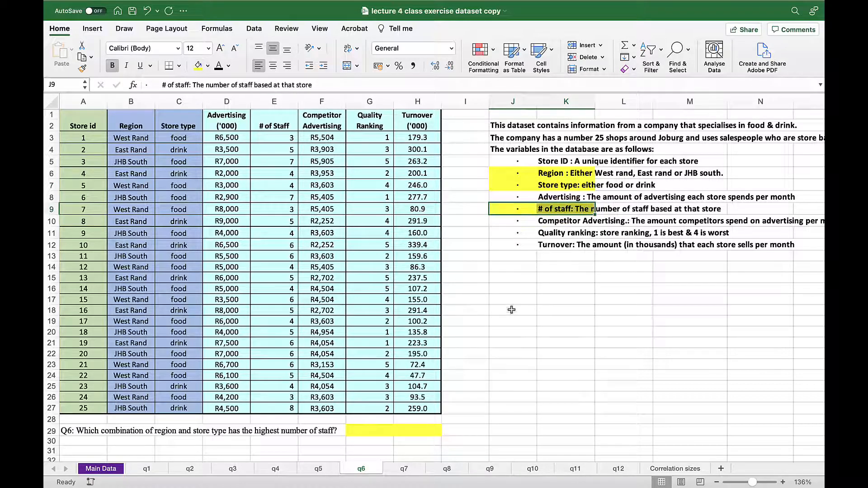
Step: Insert an empty pivot table at J15 on sheet q6 from the store data A1:H27
left_click(500, 278)
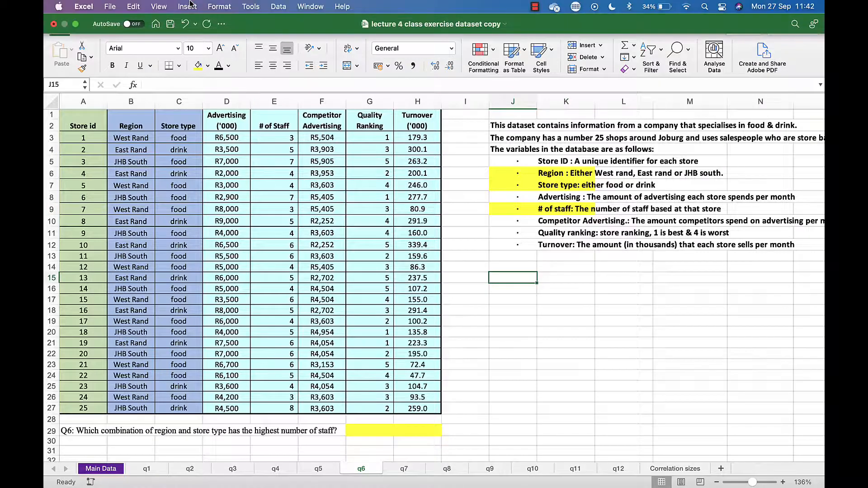
left_click(93, 28)
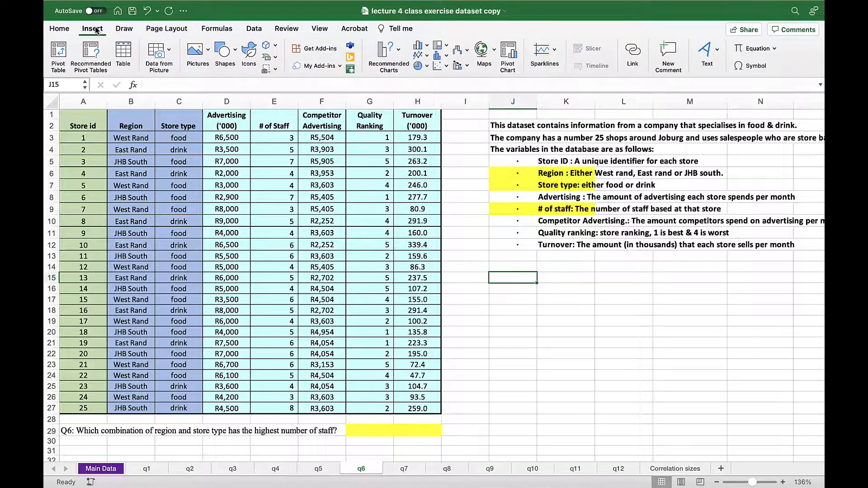
left_click(58, 55)
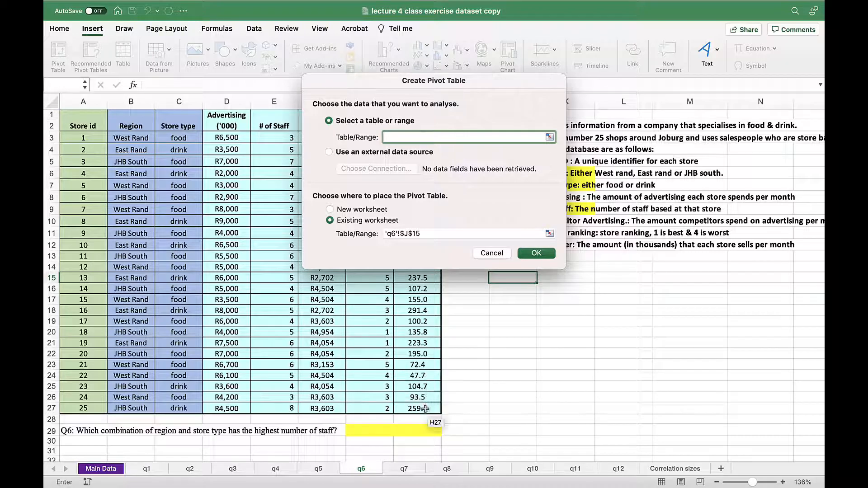
left_click_drag(425, 409, 45, 17)
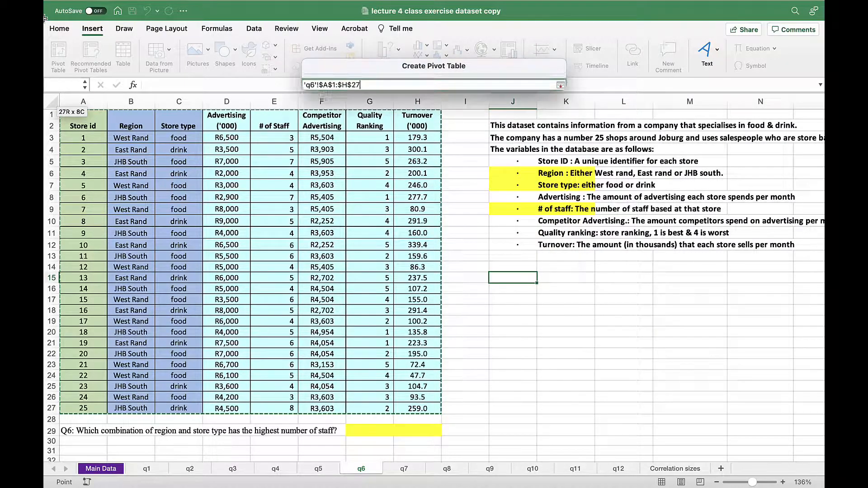
left_click(539, 253)
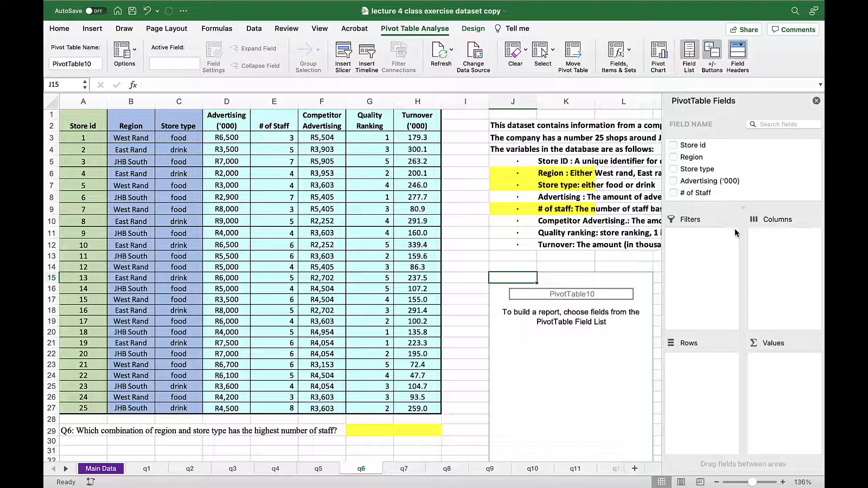
Step: Set up the q6 pivot table with Region and Store type as rows and the sum of # of Staff as values
left_click(676, 157)
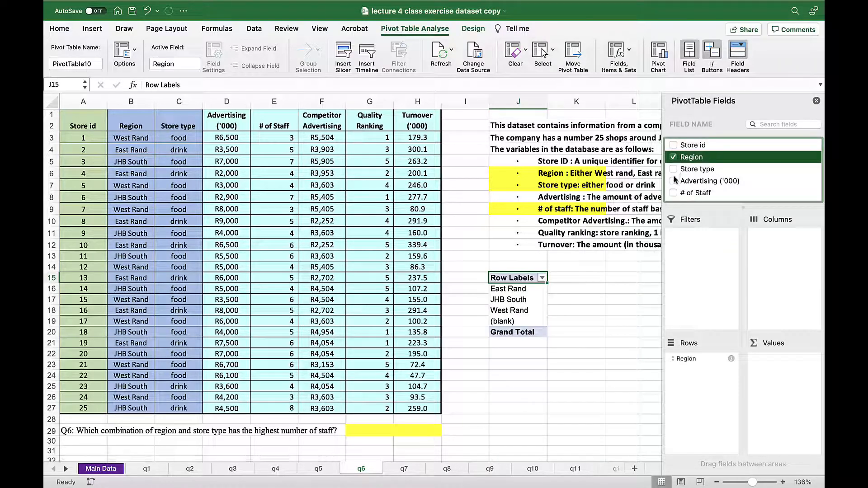
left_click(674, 170)
left_click(673, 193)
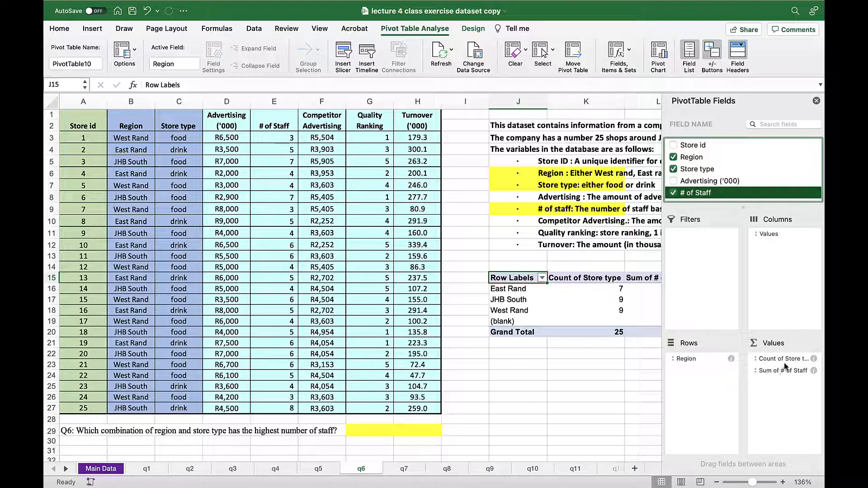
left_click_drag(784, 362, 702, 373)
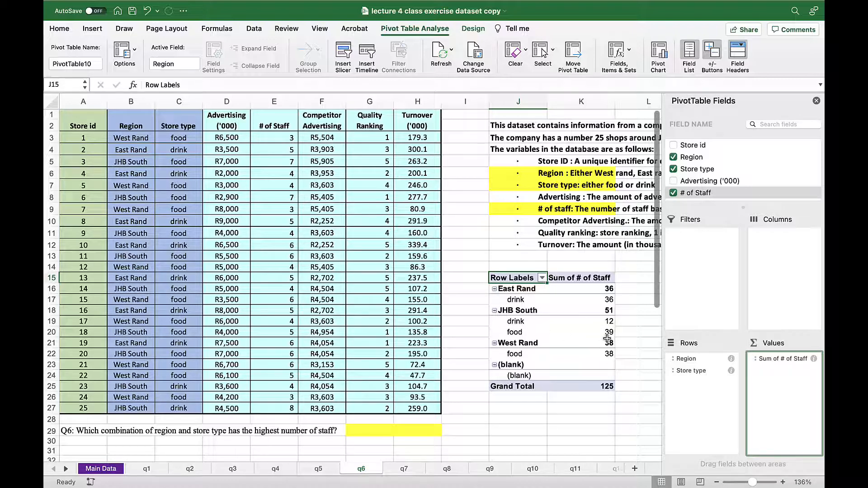
Step: Reveal the hidden Q6 answer in G29 by changing its font colour to black
left_click(362, 428)
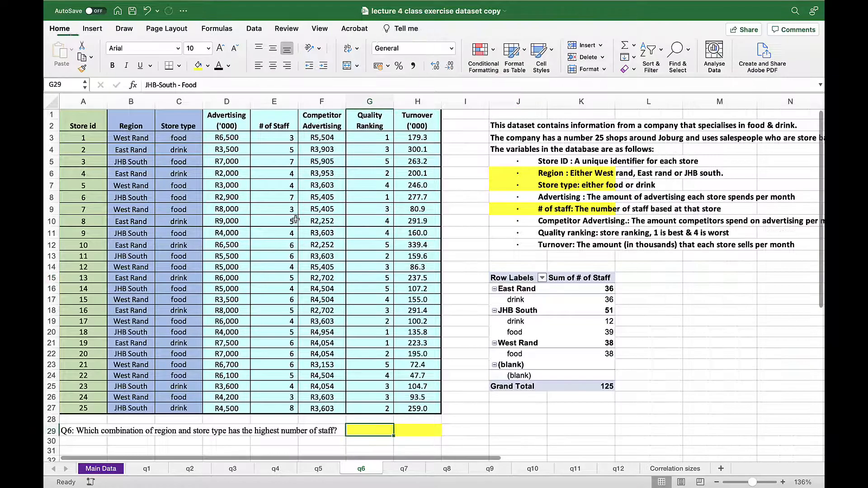
left_click(219, 67)
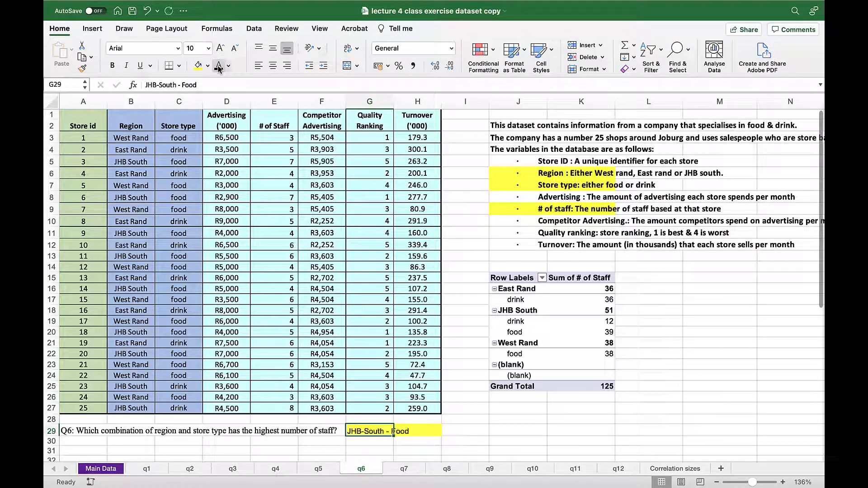
left_click(681, 335)
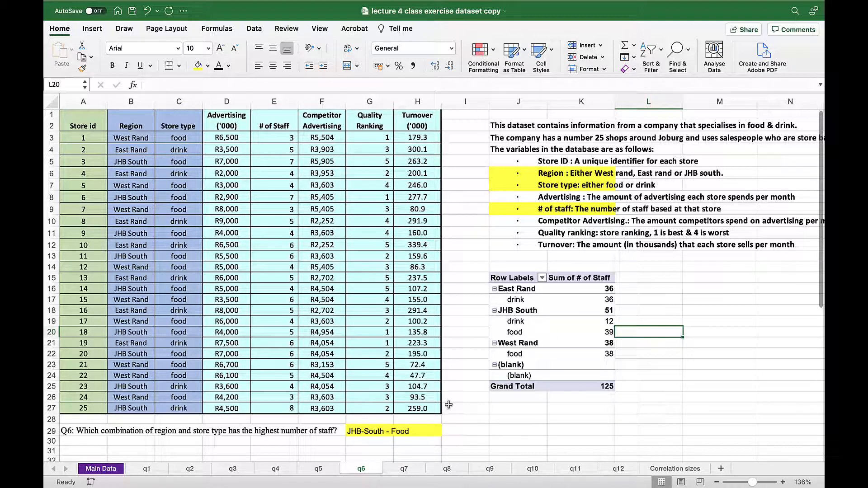
Step: On sheet q7, fill the # of staff, Region and Store type descriptions in J9:K9, J6:K6 and J7:K7 with yellow
left_click(404, 469)
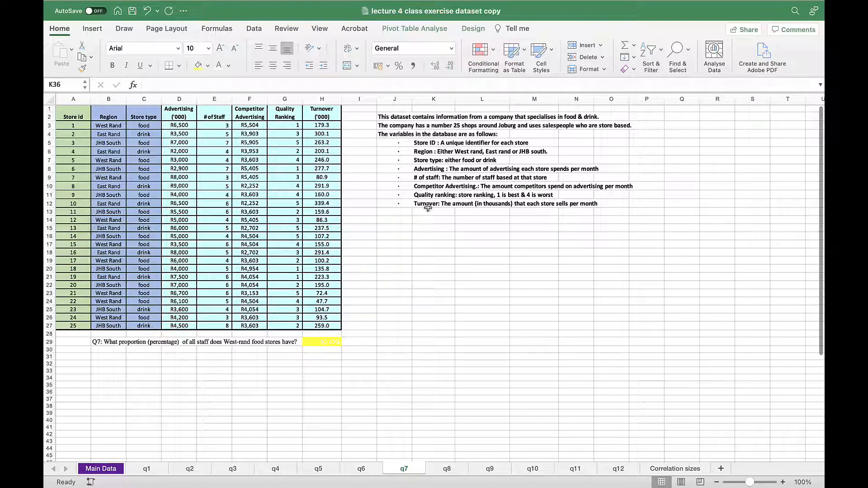
left_click(397, 178)
left_click(397, 178)
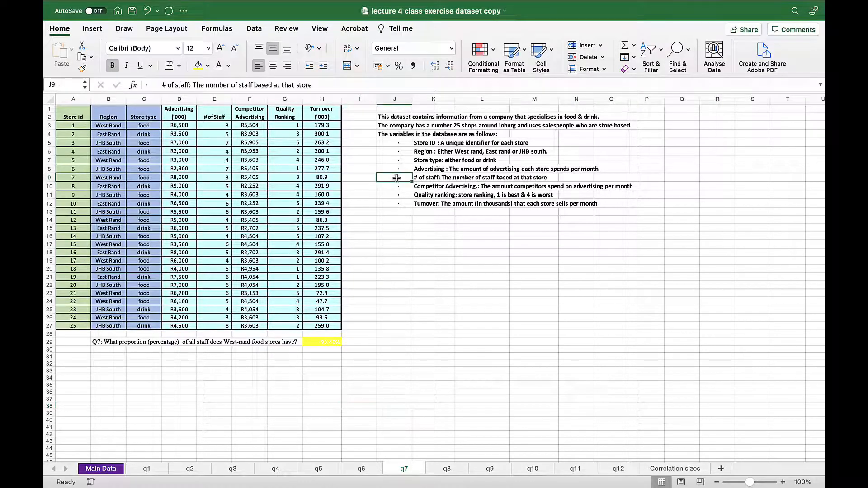
left_click_drag(397, 178, 431, 179)
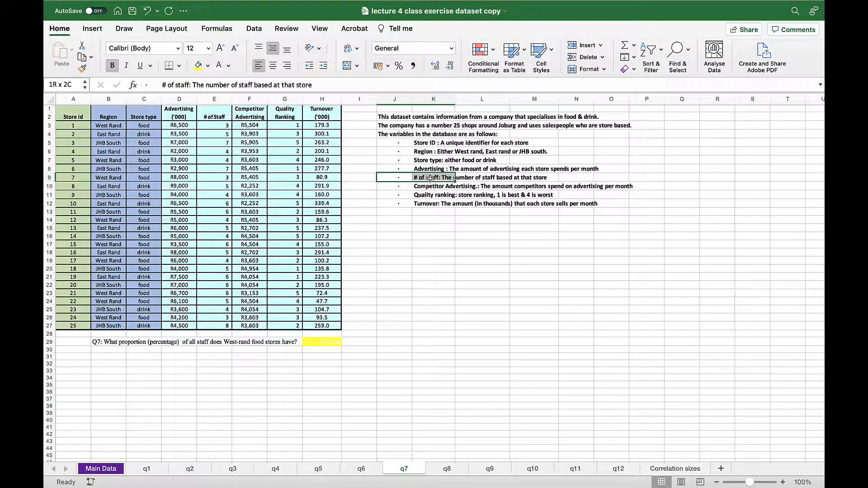
left_click(198, 66)
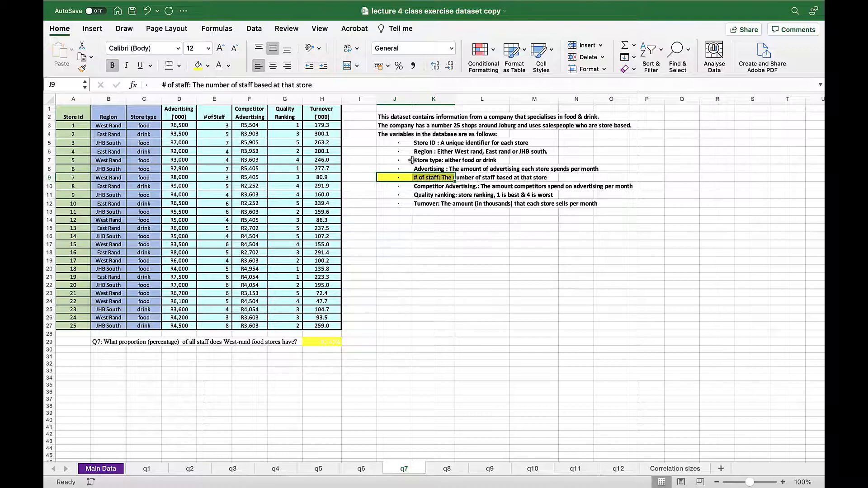
left_click_drag(392, 150, 423, 151)
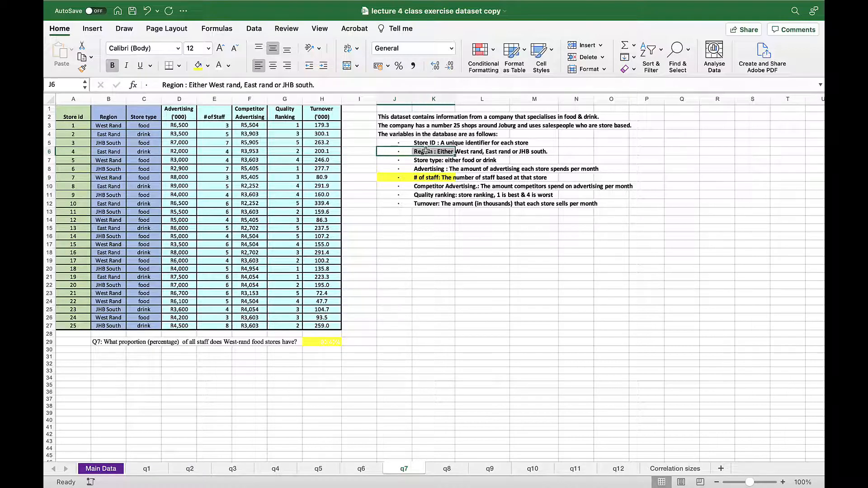
left_click(199, 66)
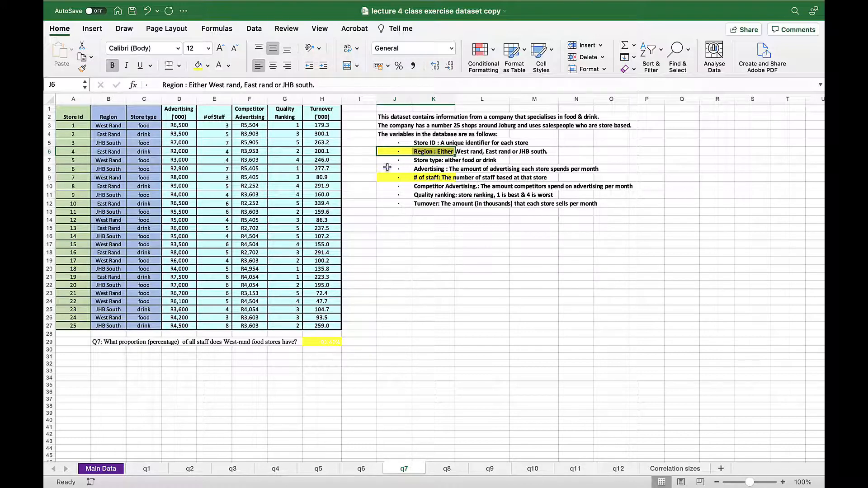
left_click_drag(386, 162, 433, 161)
left_click(199, 66)
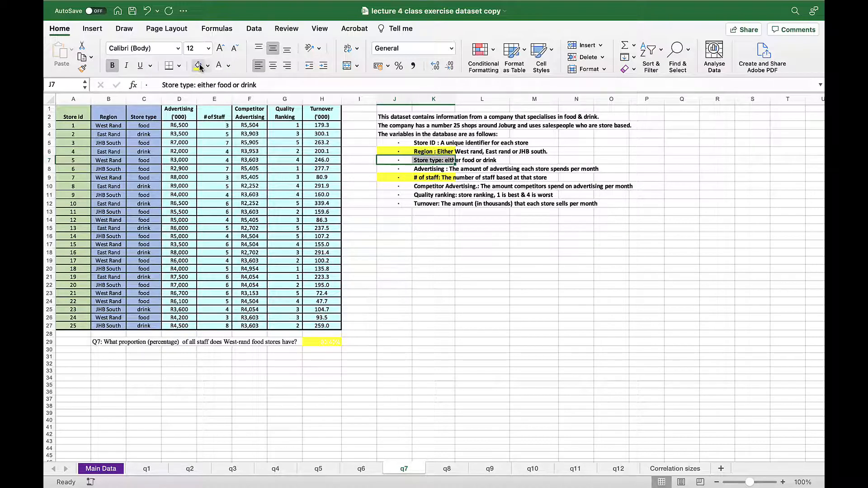
left_click(536, 316)
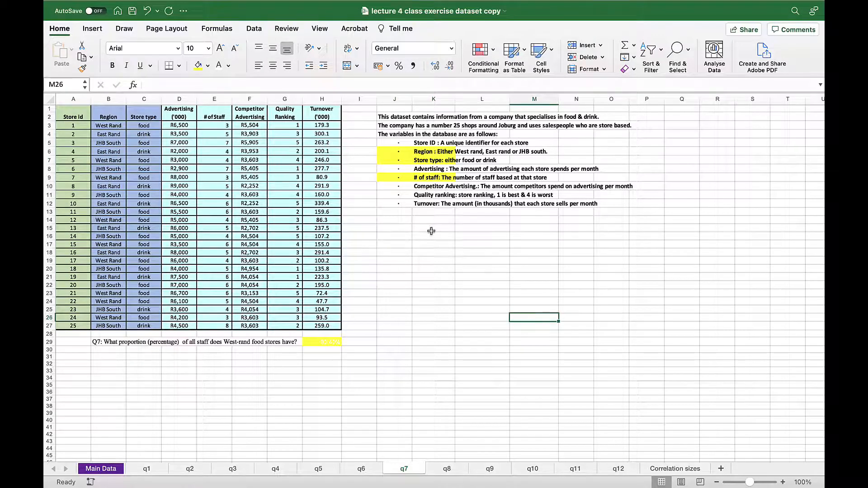
Step: Insert an empty pivot table at J15 on sheet q7 from the store data A1:H27
left_click(395, 228)
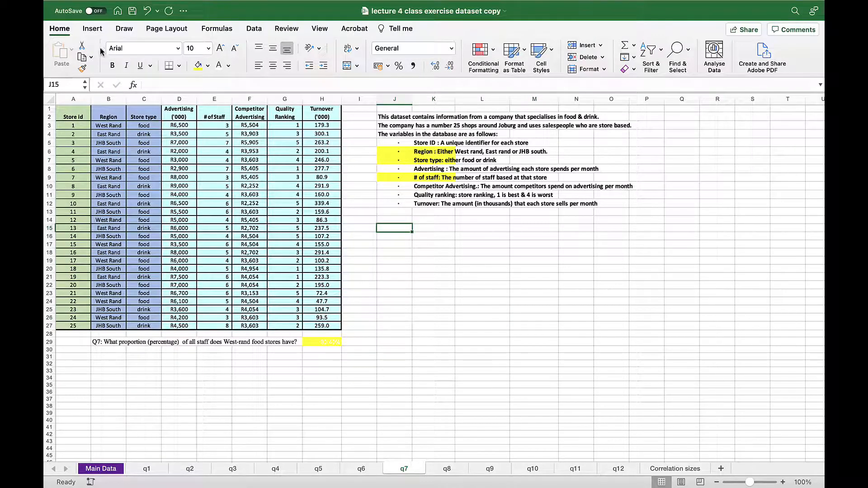
left_click(95, 30)
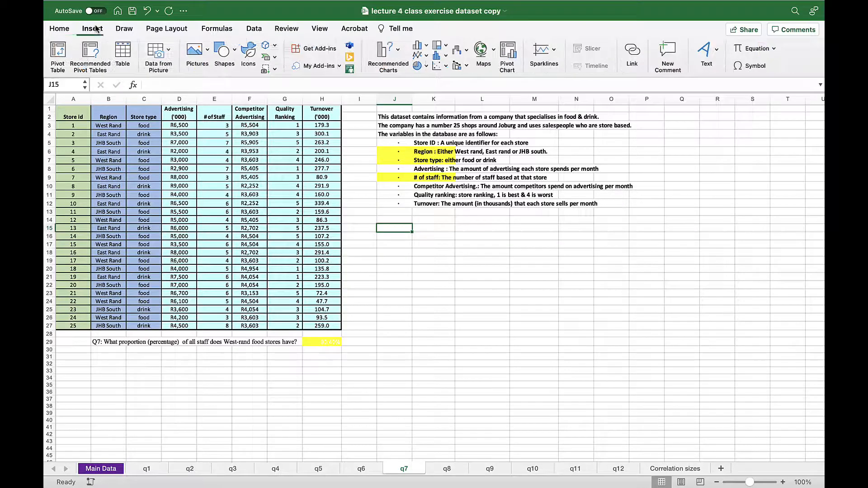
left_click(58, 55)
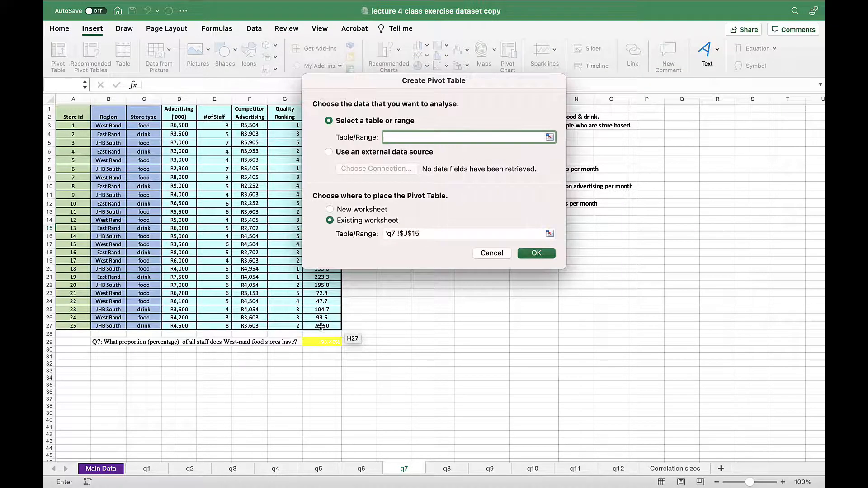
left_click_drag(322, 326, 73, 93)
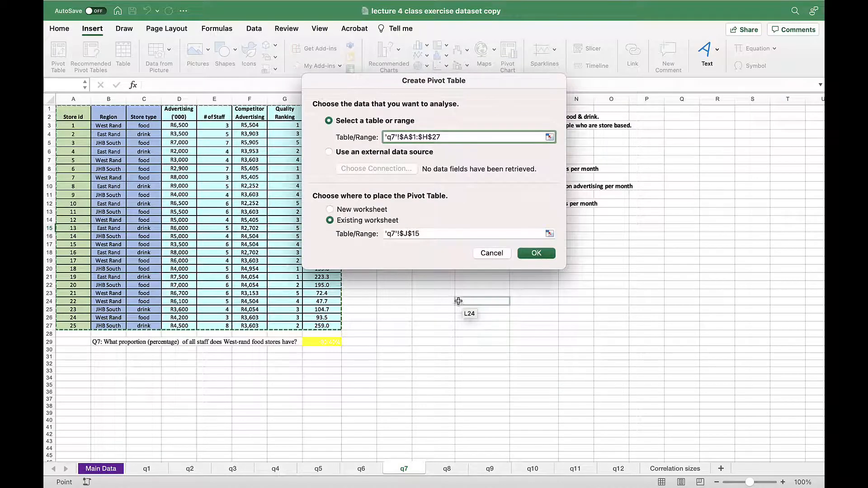
left_click(541, 259)
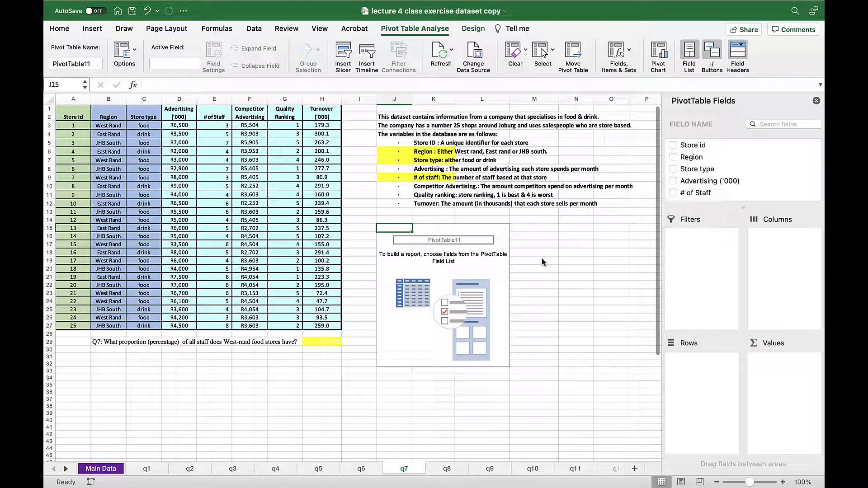
Step: Set up the q7 pivot table with Region and Store type as rows and the sum of # of Staff as values
left_click(673, 156)
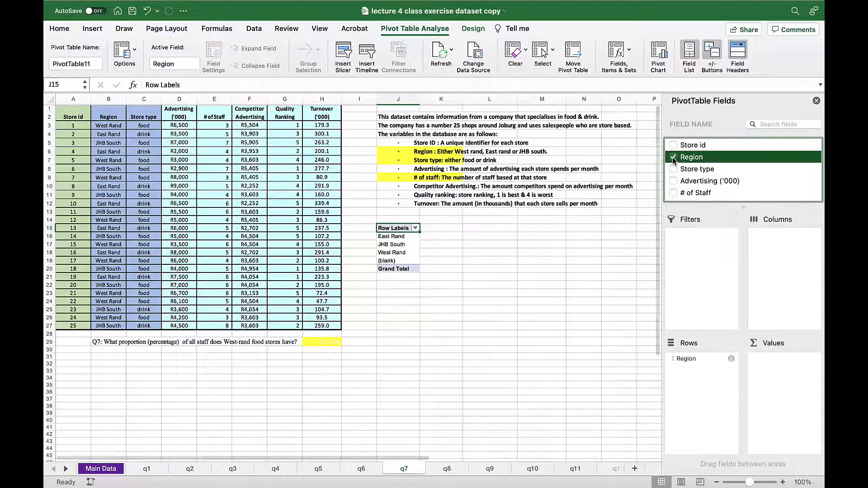
left_click(674, 170)
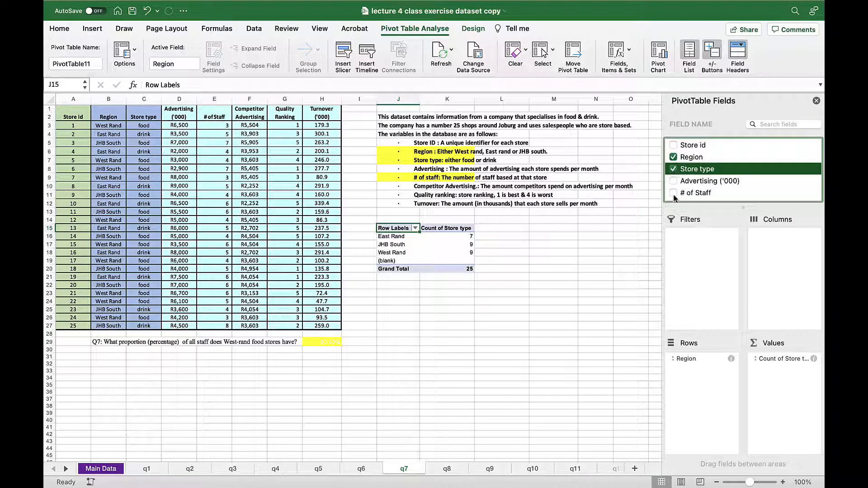
left_click(673, 194)
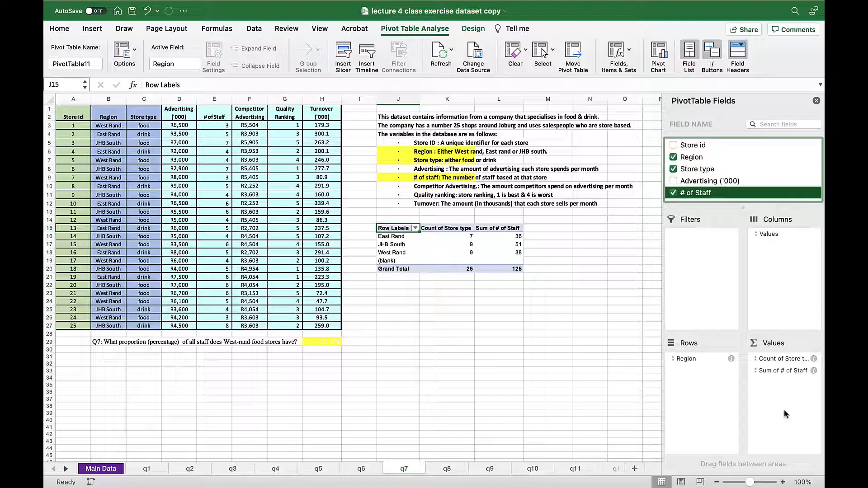
left_click(771, 360)
left_click_drag(771, 359, 705, 375)
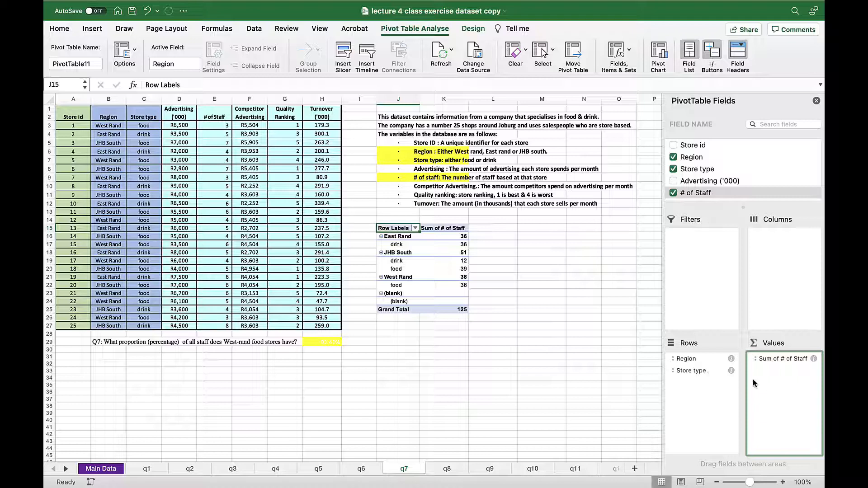
Step: Show the Sum of # of Staff values in the q7 pivot table as % of Grand Total
left_click(789, 360)
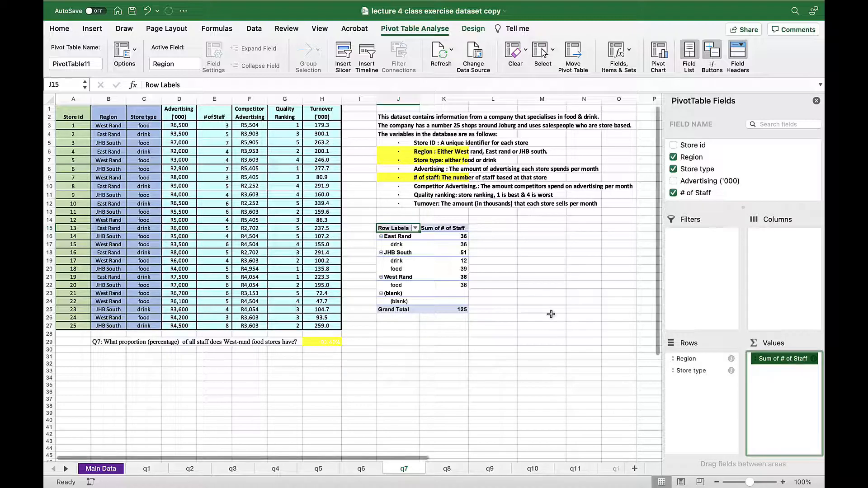
double_click(437, 229)
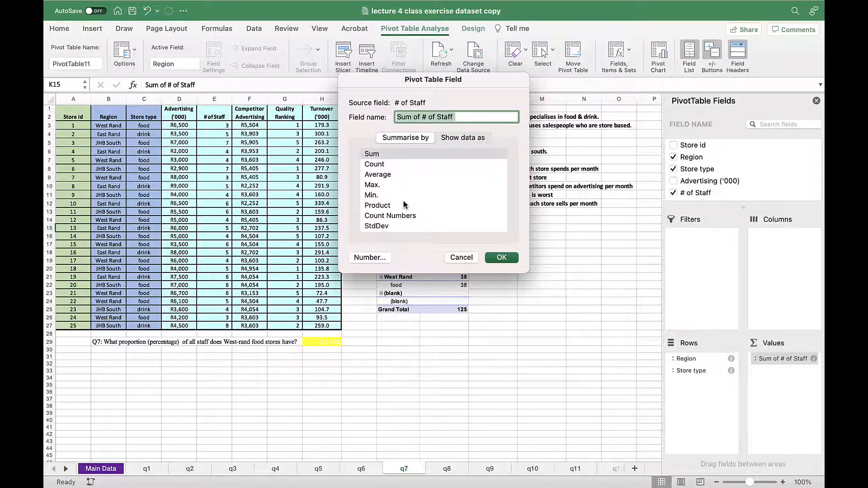
scroll(416, 206, "down", 2)
scroll(416, 206, "up", 2)
scroll(416, 205, "down", 3)
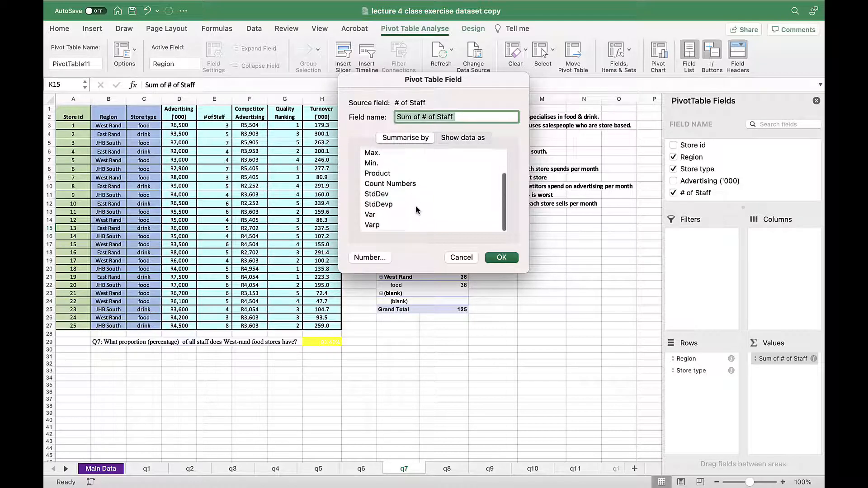
scroll(416, 205, "up", 1)
scroll(416, 206, "up", 2)
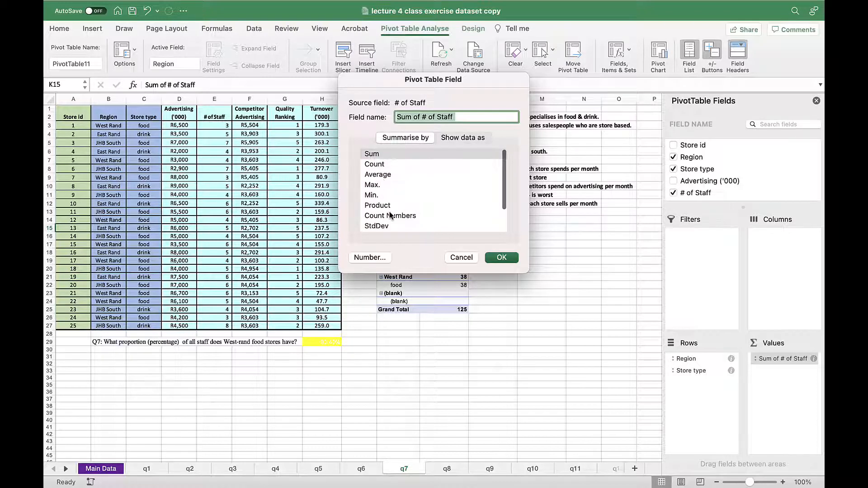
scroll(389, 211, "down", 3)
scroll(389, 210, "up", 3)
left_click(464, 138)
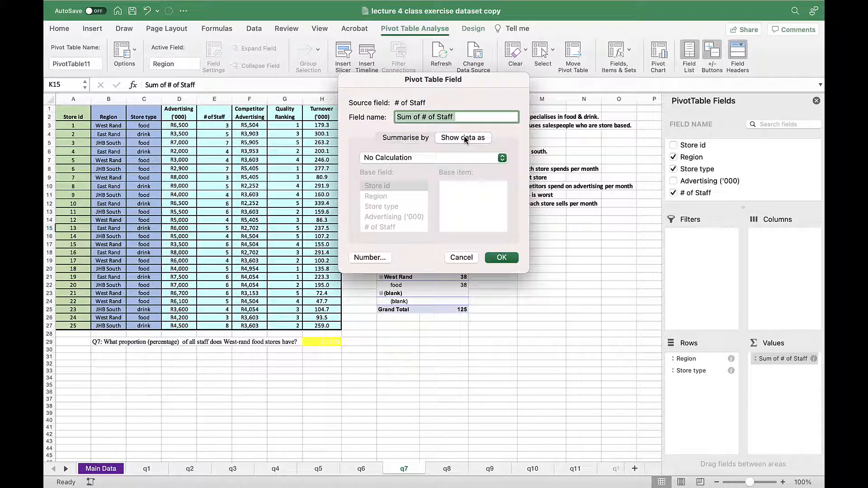
left_click(502, 159)
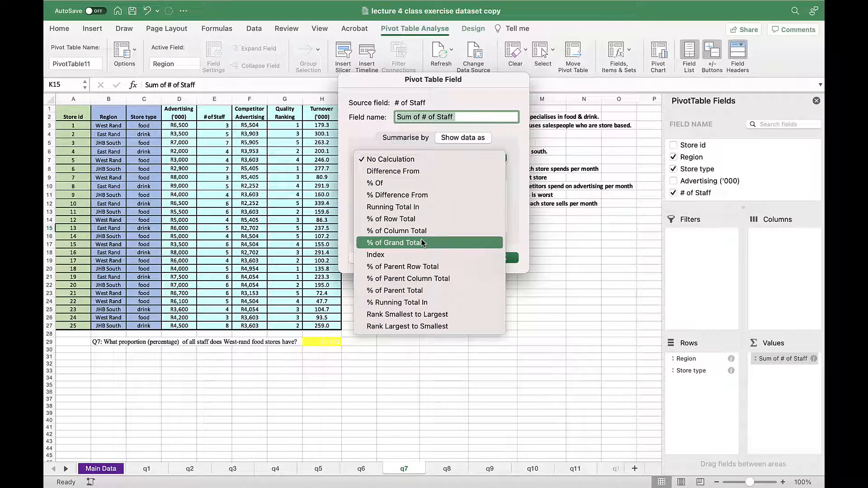
left_click(421, 244)
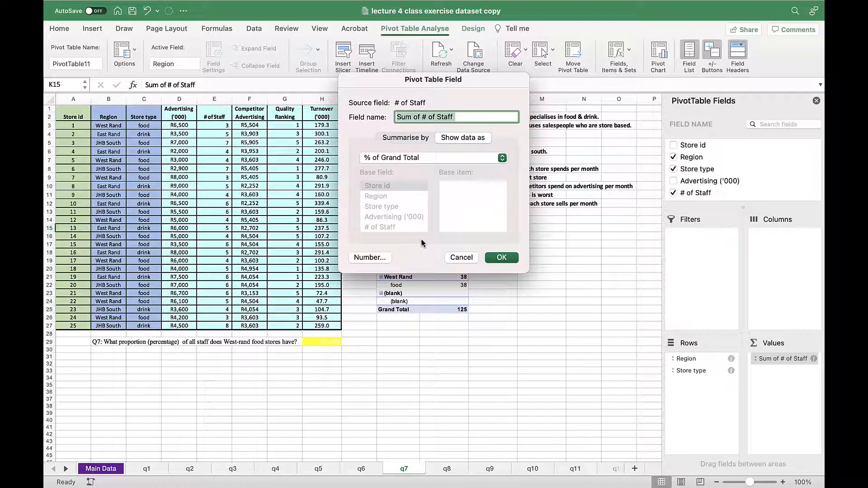
left_click(506, 257)
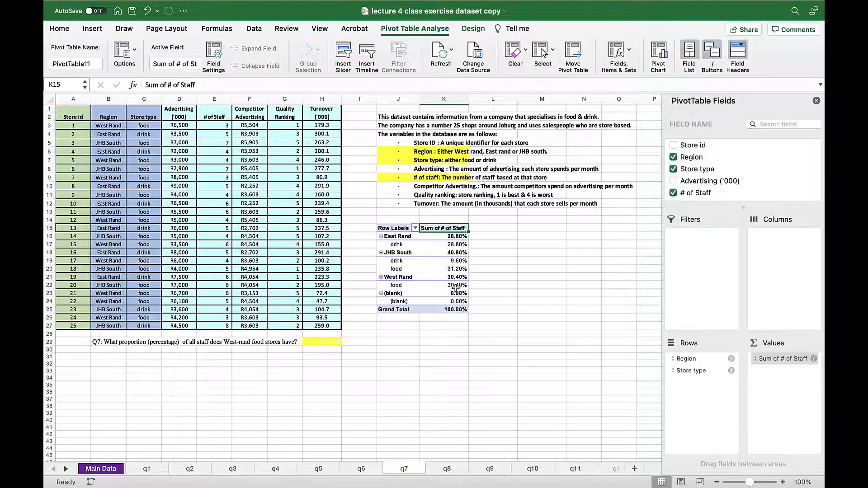
Step: Reveal the hidden Q7 answer in H29 by changing its font colour to black
left_click(328, 343)
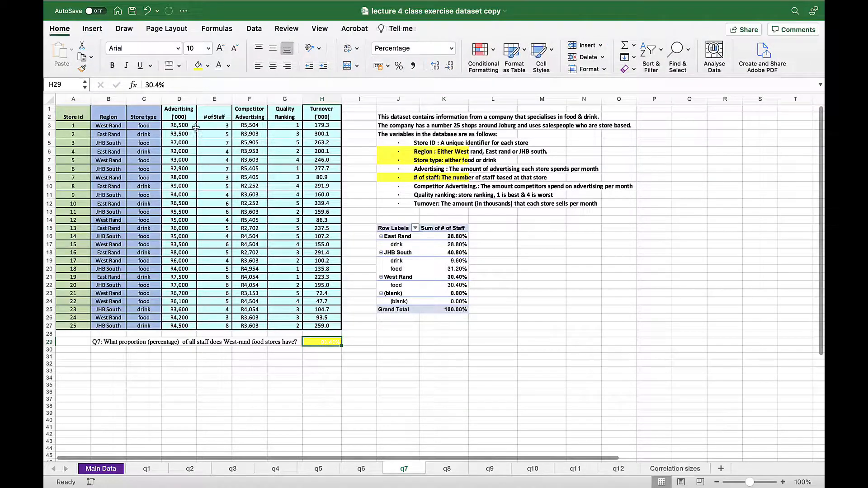
left_click(228, 66)
left_click(232, 115)
left_click(584, 318)
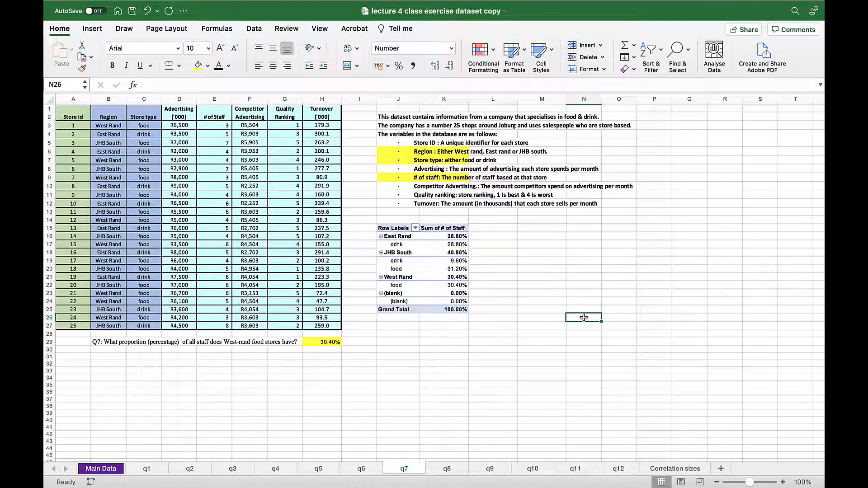